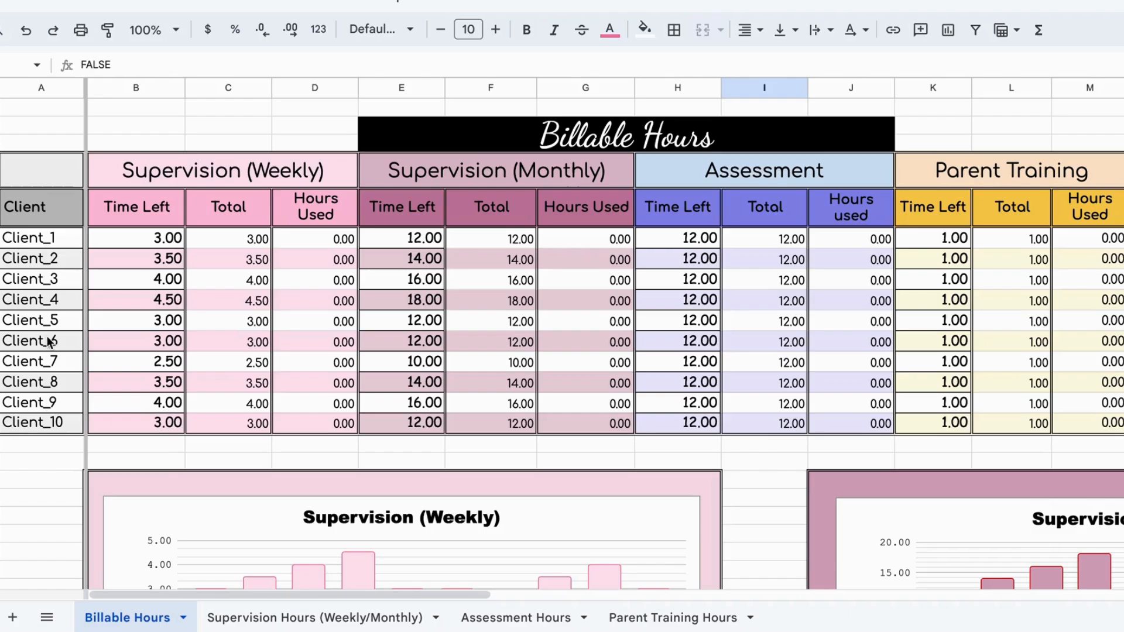
Step: Rename Client_1 to DD99 on the Billable Hours sheet and check that client's name on the Supervision and Assessment Hours sheets
{"action": "left_click", "coordinate": [52, 245]}
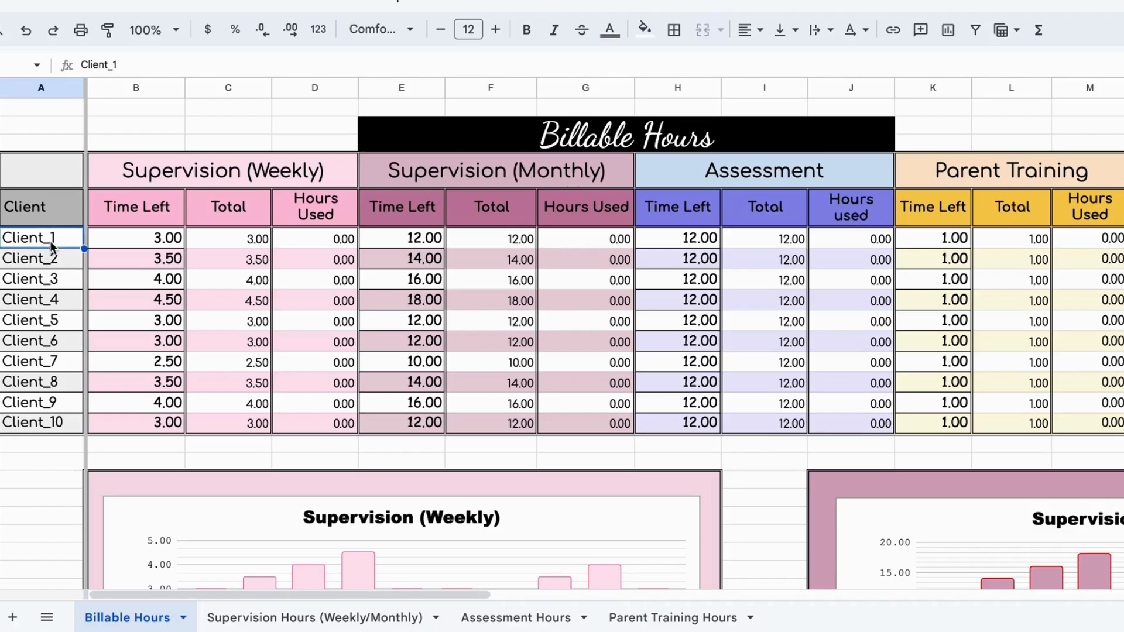
{"action": "type", "text": "DD99"}
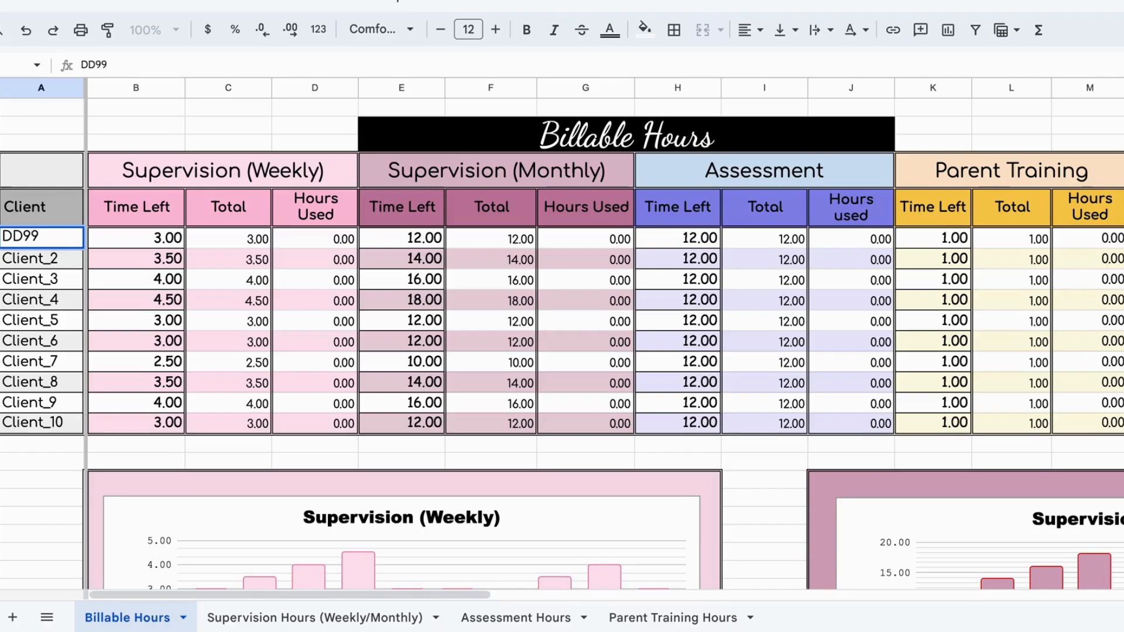
{"action": "key", "text": "Return"}
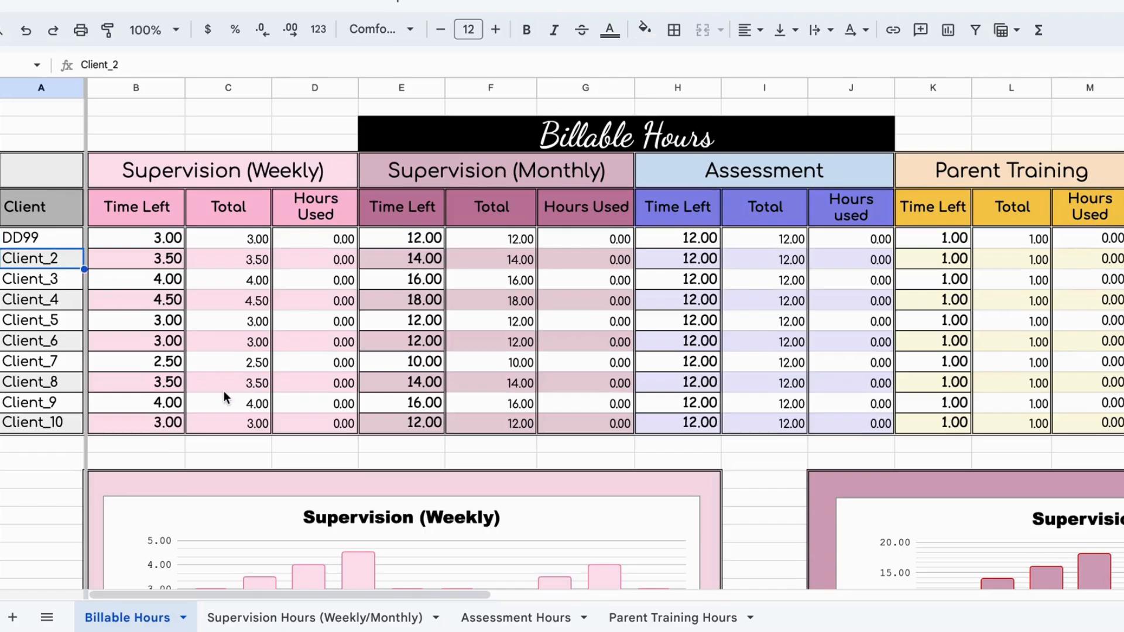
{"action": "left_click", "coordinate": [276, 618]}
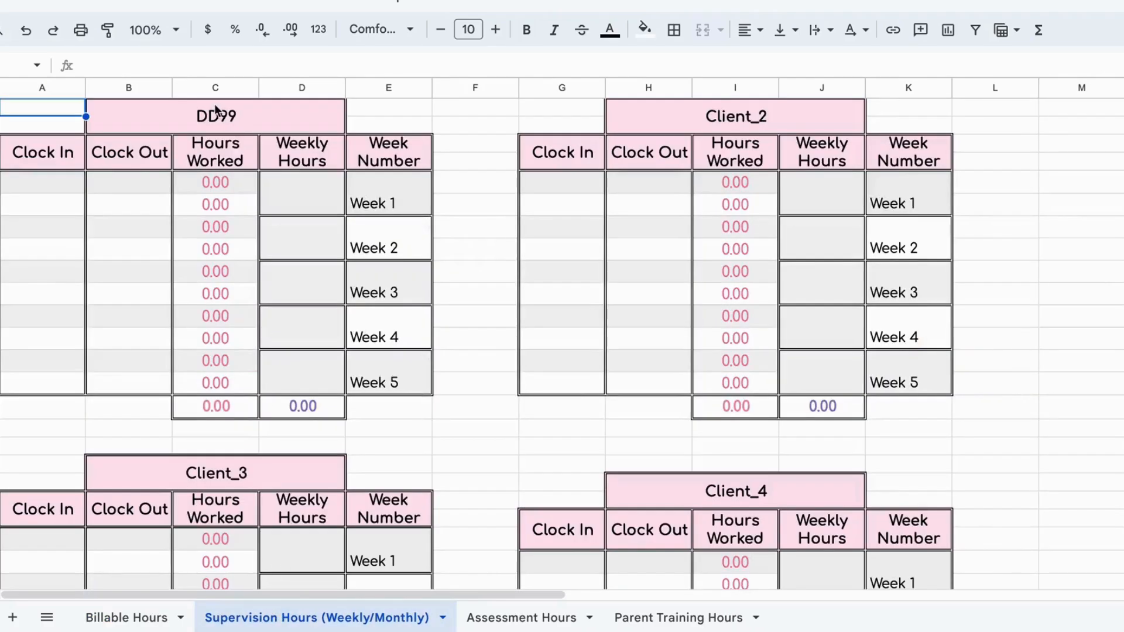
{"action": "left_click", "coordinate": [505, 619]}
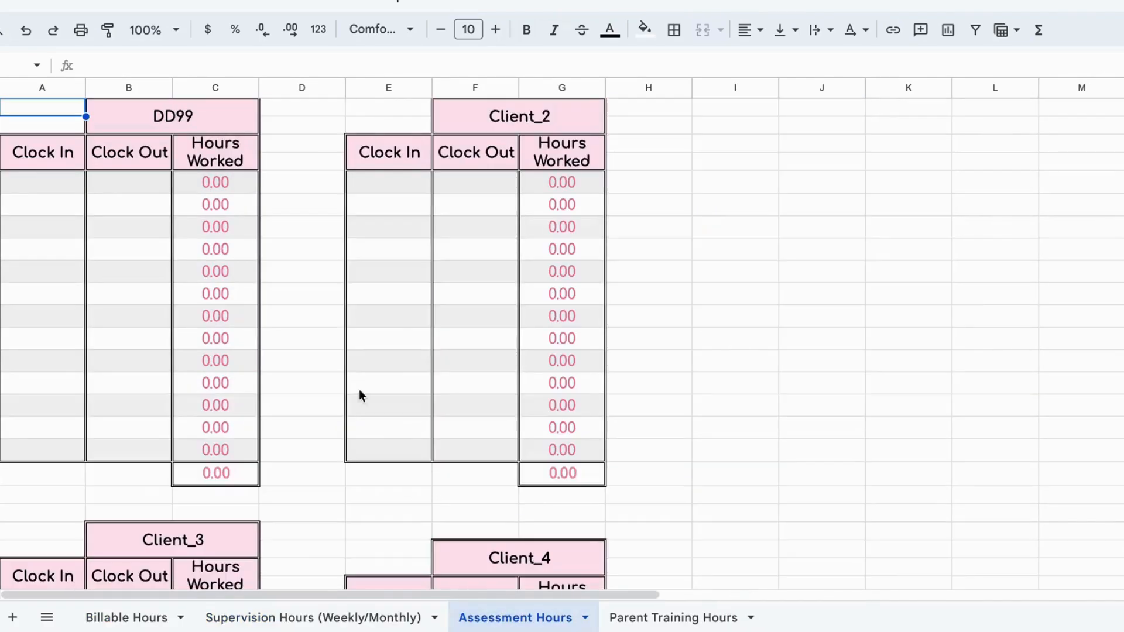
{"action": "left_click", "coordinate": [143, 620]}
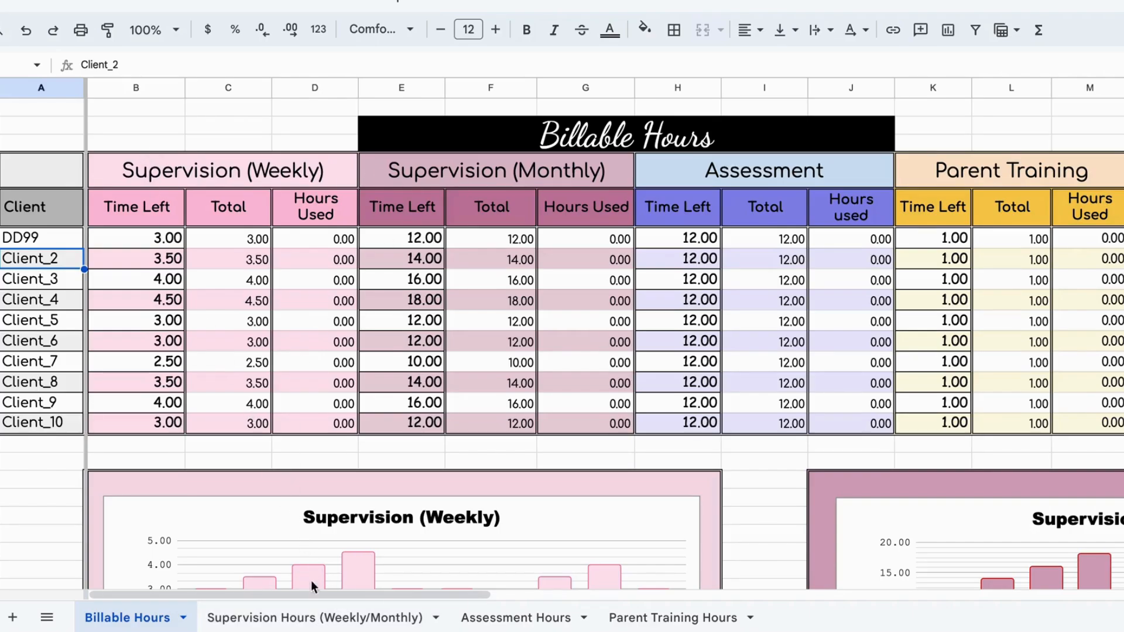
Step: Log DD99's first supervision session from 3:00pm to 5:00pm, and review the weekly supervision hours and chart on the Billable Hours sheet
{"action": "left_click", "coordinate": [328, 617]}
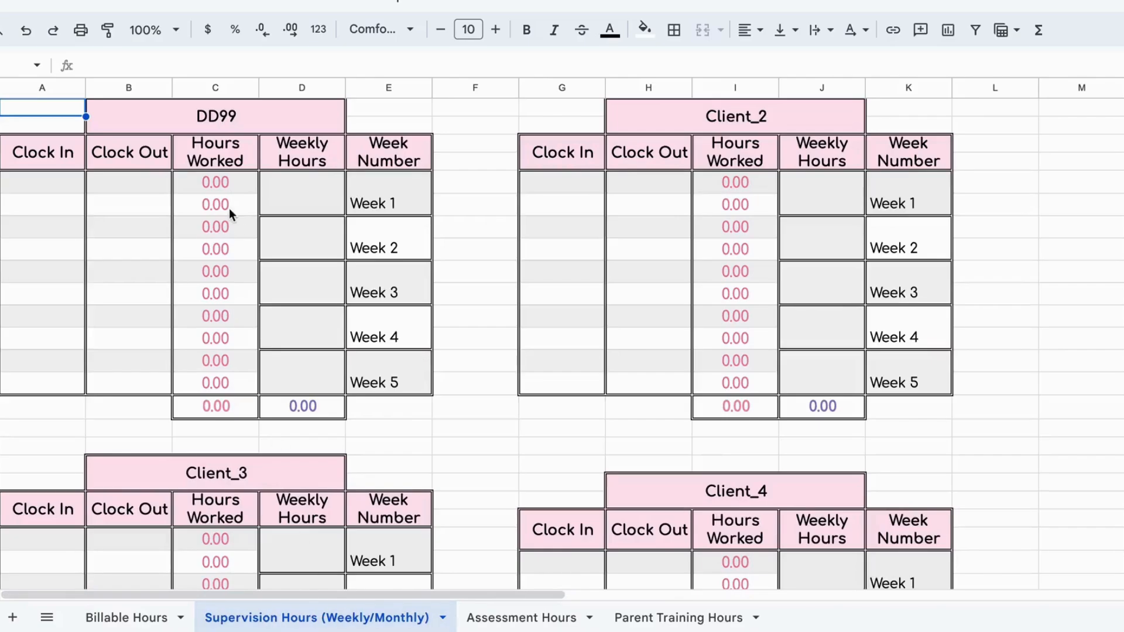
{"action": "left_click", "coordinate": [64, 182]}
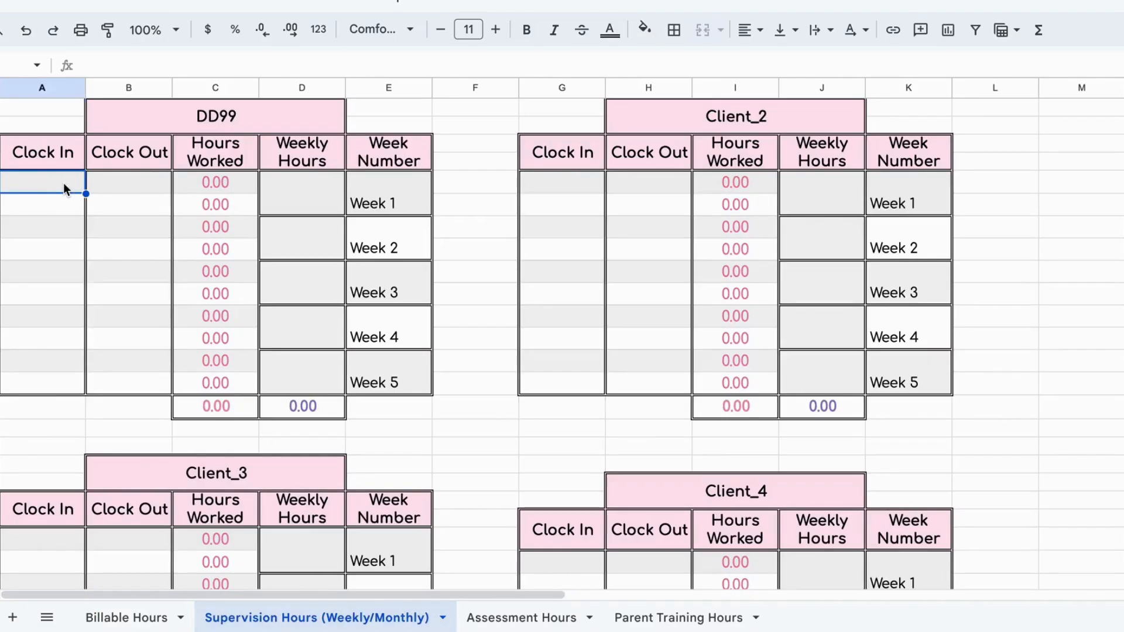
{"action": "type", "text": "3:00pm"}
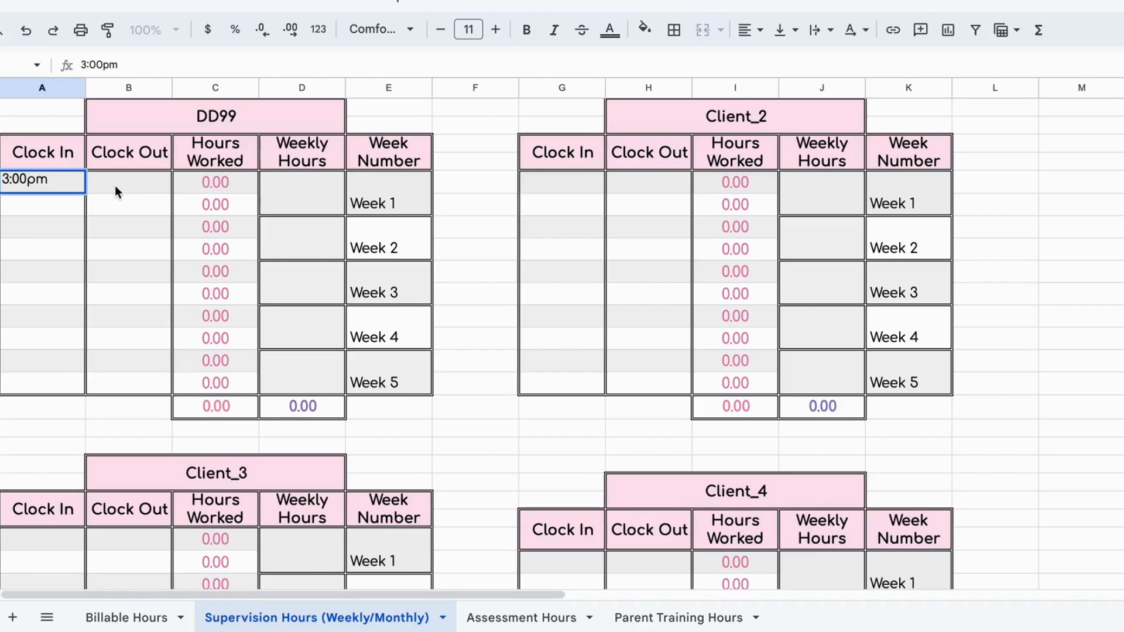
{"action": "left_click", "coordinate": [115, 185]}
{"action": "type", "text": "5:00pm"}
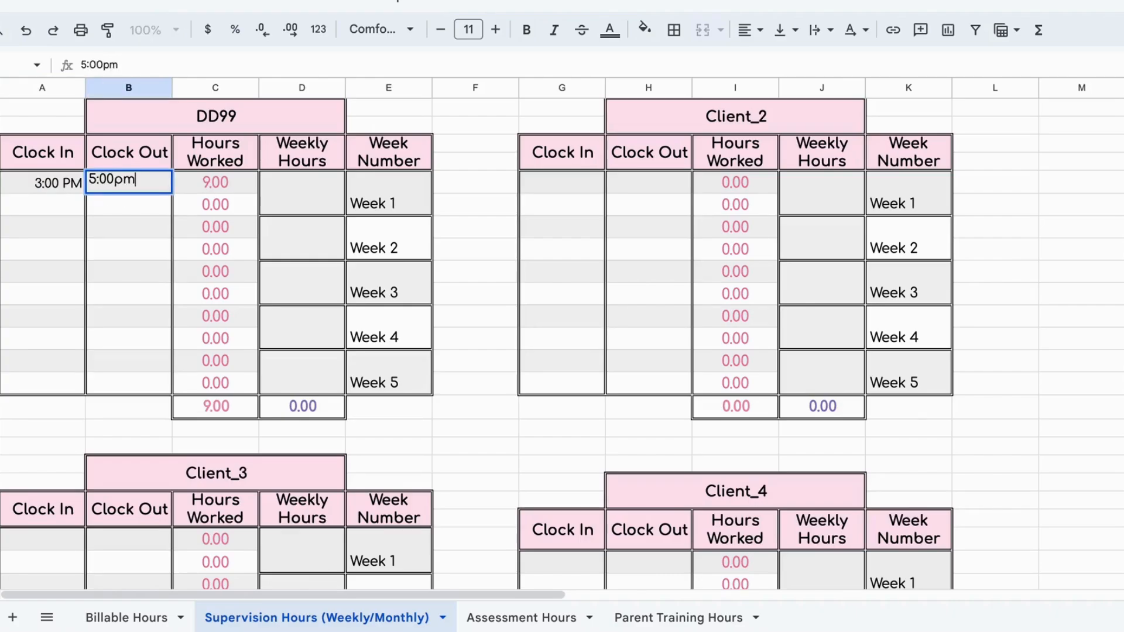
{"action": "key", "text": "Return"}
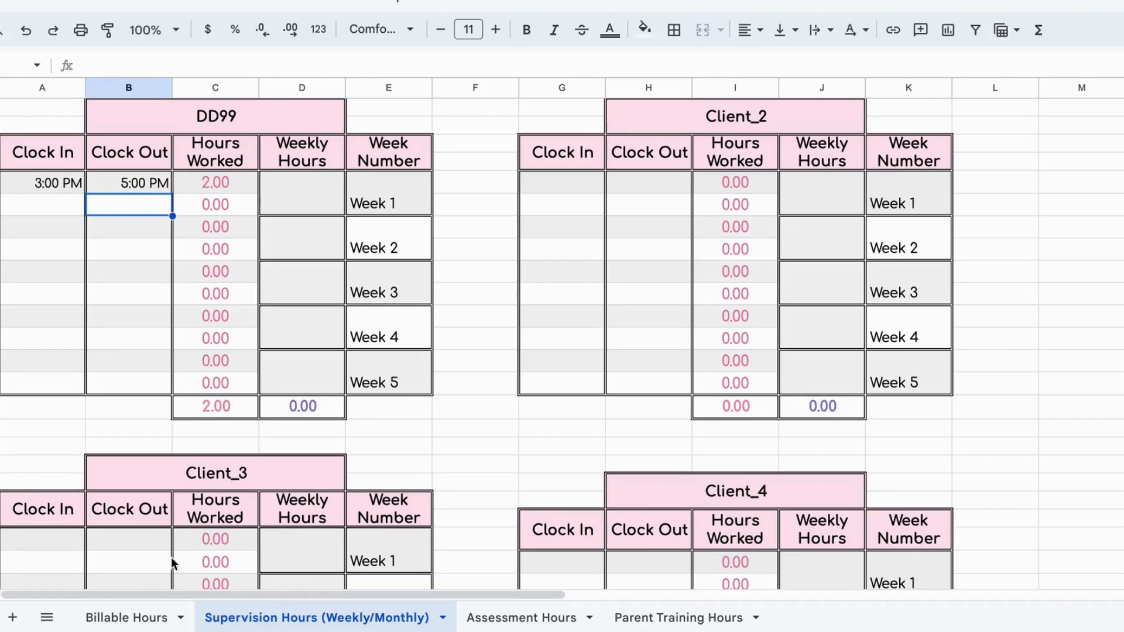
{"action": "left_click", "coordinate": [155, 618]}
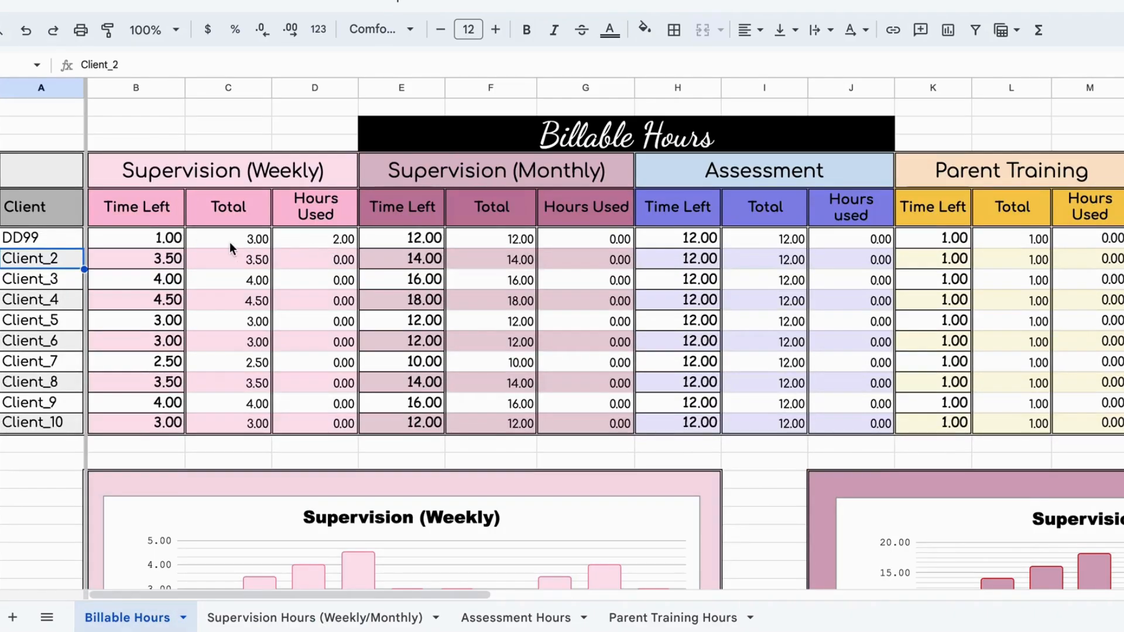
{"action": "scroll", "coordinate": [297, 343], "scroll_direction": "down", "scroll_amount": 1}
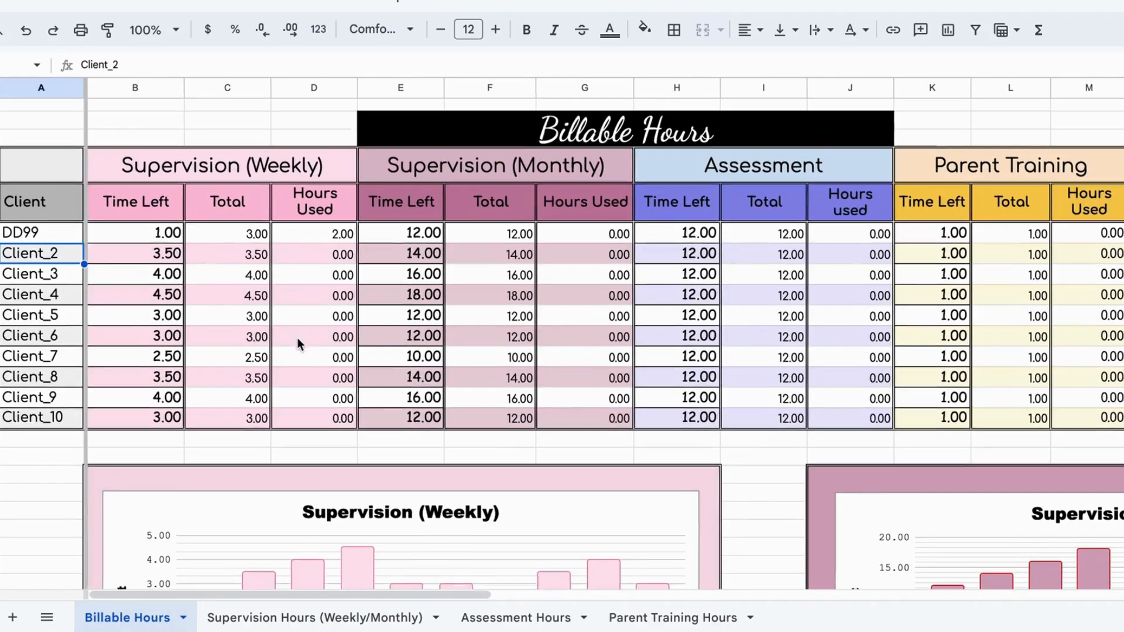
{"action": "scroll", "coordinate": [297, 337], "scroll_direction": "down", "scroll_amount": 3}
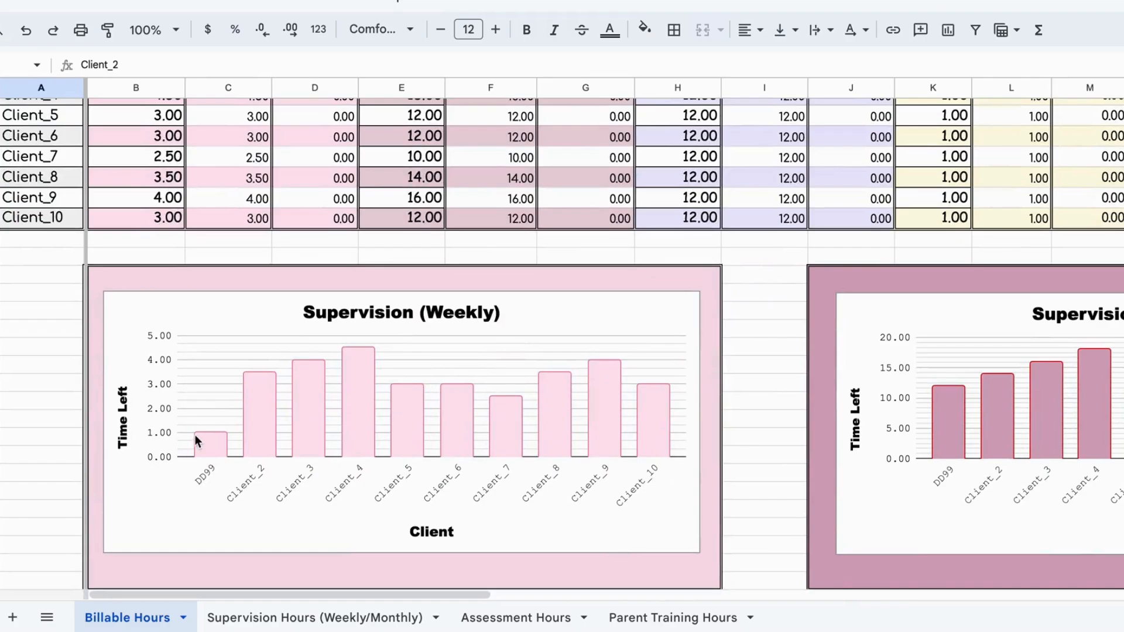
{"action": "scroll", "coordinate": [206, 453], "scroll_direction": "up", "scroll_amount": 4}
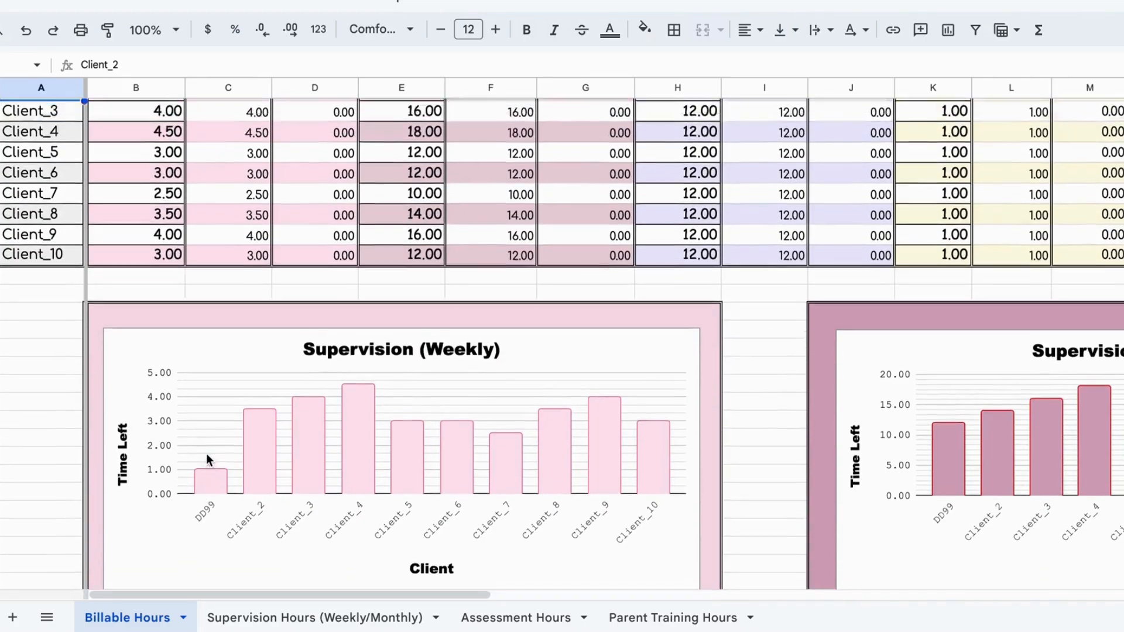
Step: Enter 2 as DD99's Week 1 weekly hours on the supervision sheet and review the Supervision (Monthly) figures and chart
{"action": "left_click", "coordinate": [273, 625]}
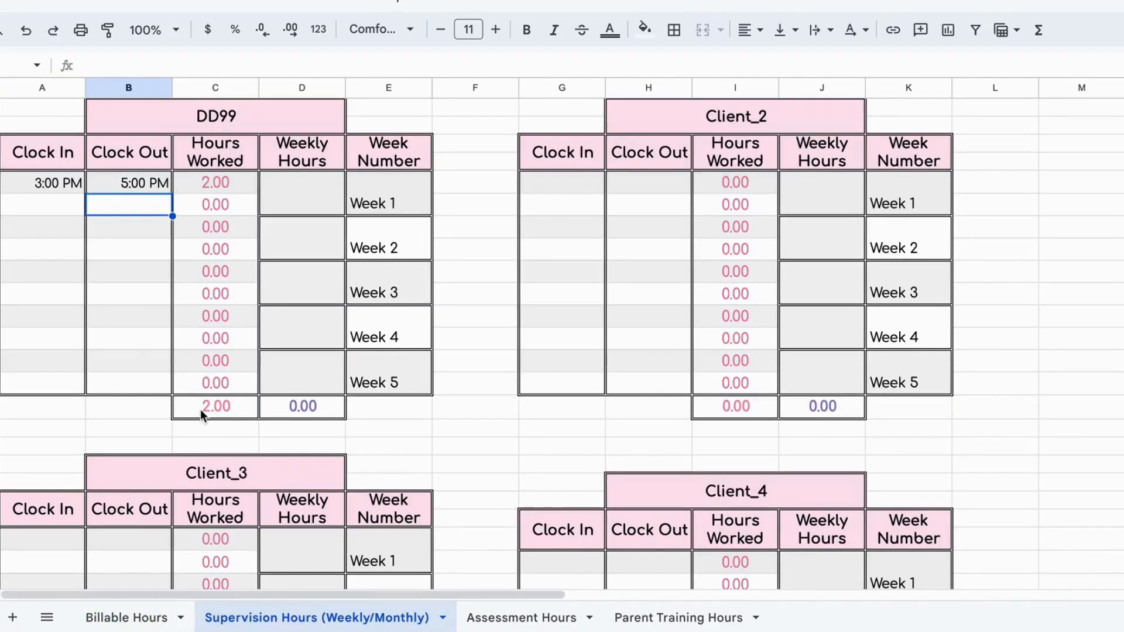
{"action": "left_click", "coordinate": [323, 198]}
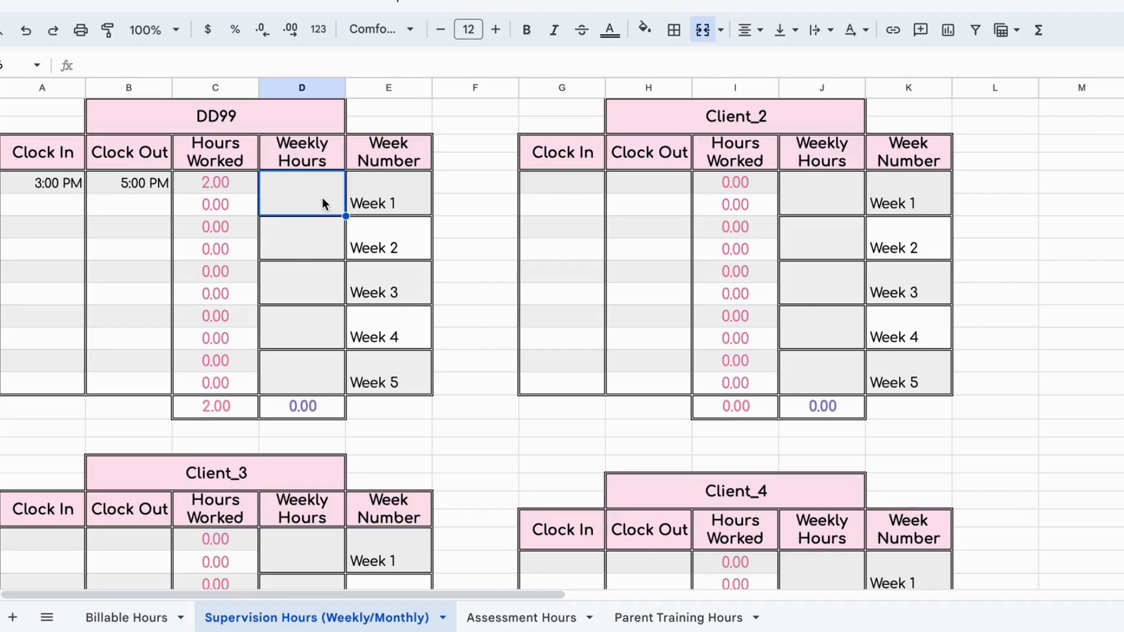
{"action": "type", "text": "2"}
{"action": "left_click", "coordinate": [322, 198]}
{"action": "left_click", "coordinate": [153, 616]}
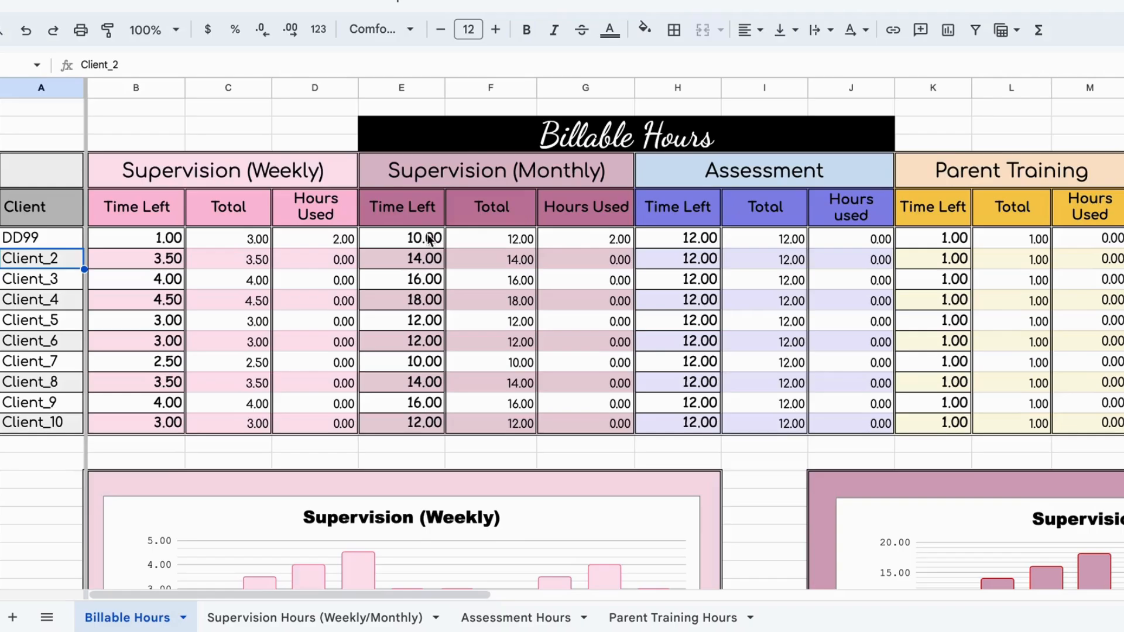
{"action": "scroll", "coordinate": [580, 407], "scroll_direction": "down", "scroll_amount": 4}
{"action": "scroll", "coordinate": [579, 406], "scroll_direction": "right", "scroll_amount": 6}
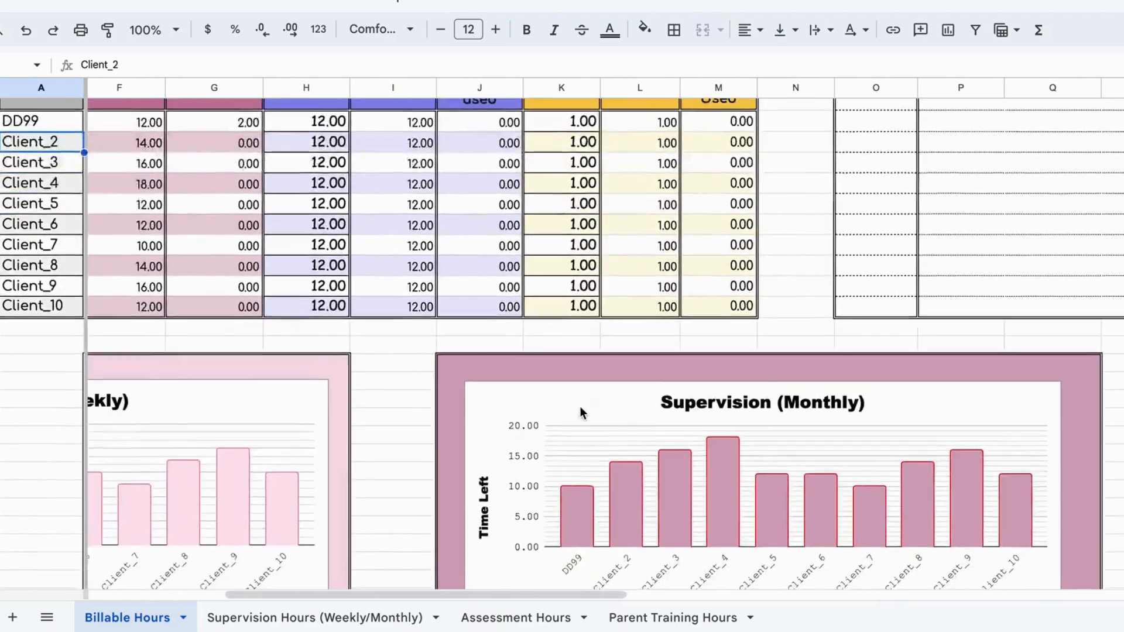
{"action": "scroll", "coordinate": [579, 406], "scroll_direction": "right", "scroll_amount": 1}
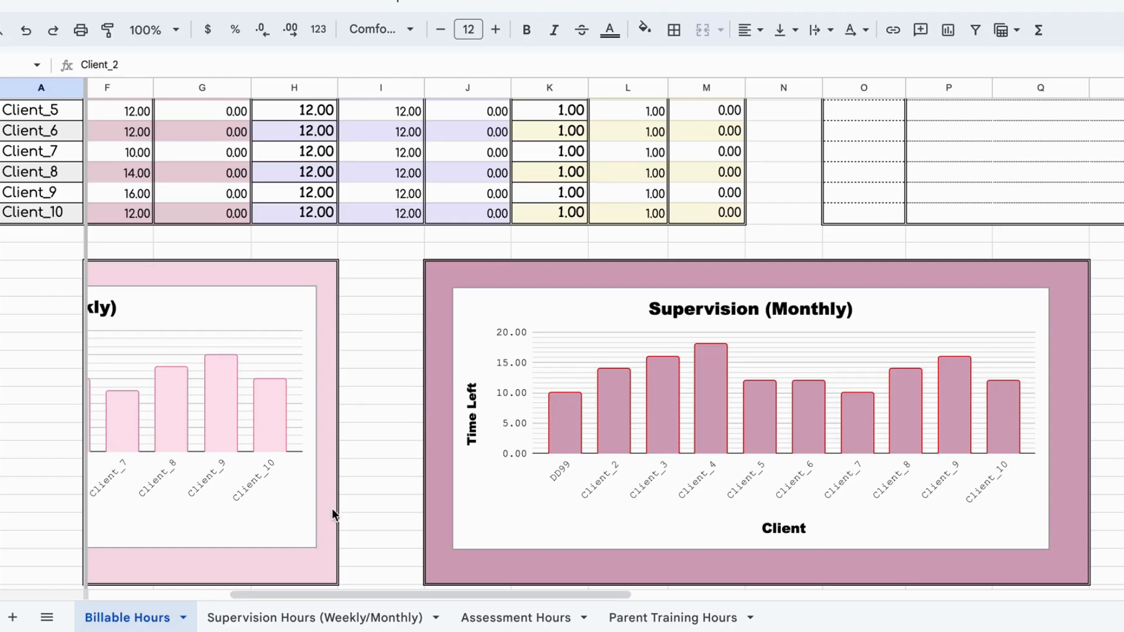
{"action": "scroll", "coordinate": [283, 515], "scroll_direction": "left", "scroll_amount": 6}
{"action": "scroll", "coordinate": [283, 515], "scroll_direction": "up", "scroll_amount": 5}
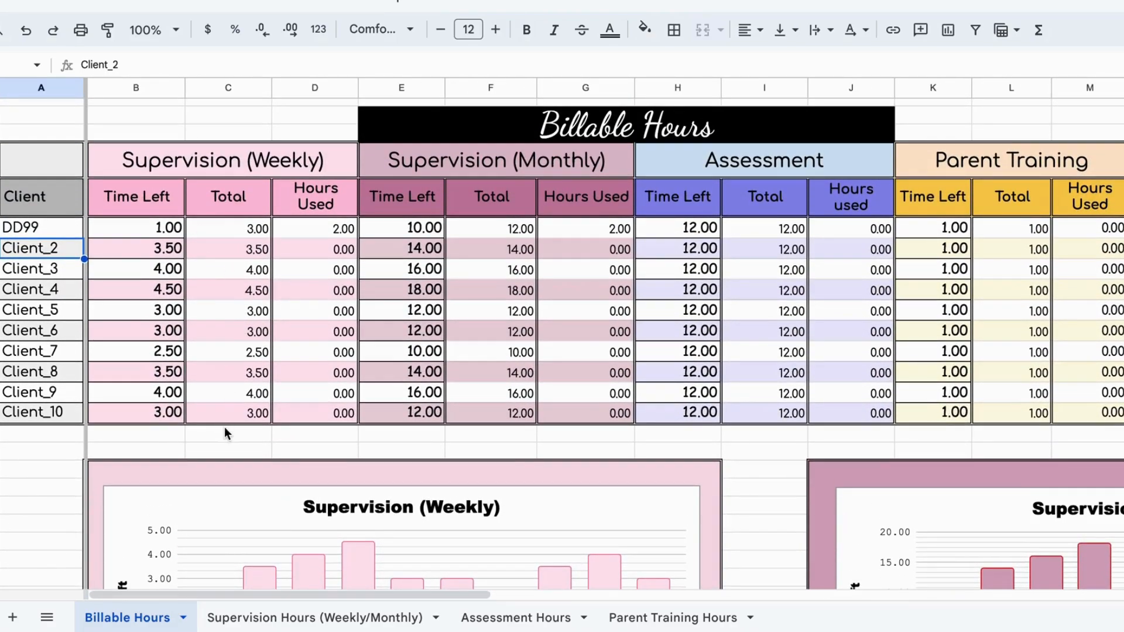
Step: Clear DD99's Week 1 weekly hours on the Supervision Hours sheet
{"action": "left_click", "coordinate": [234, 618]}
{"action": "left_click", "coordinate": [50, 205]}
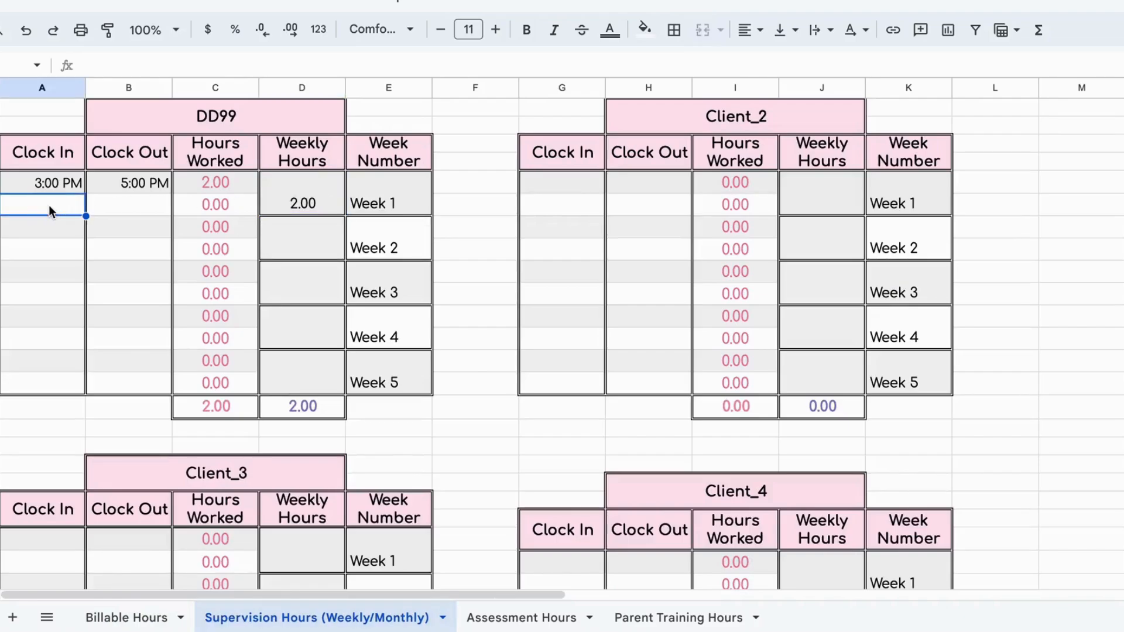
{"action": "left_click", "coordinate": [308, 193]}
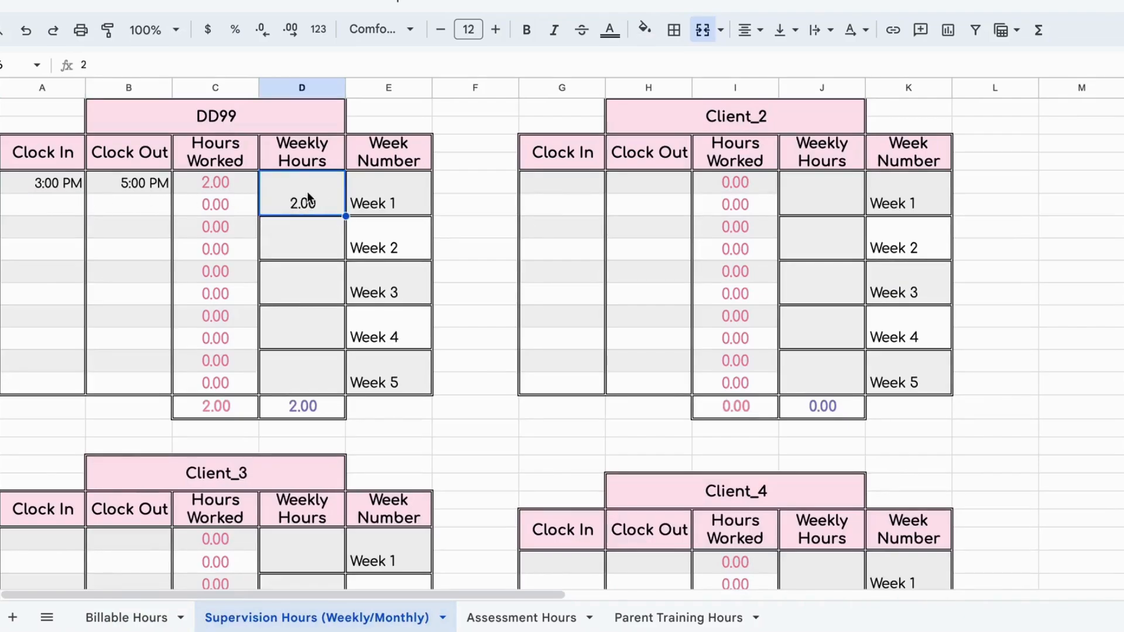
{"action": "key", "text": "Delete"}
Step: Log DD99's second supervision session from 5:00pm to 5:30pm and check the client's weekly time left on the Billable Hours sheet
{"action": "left_click", "coordinate": [32, 207]}
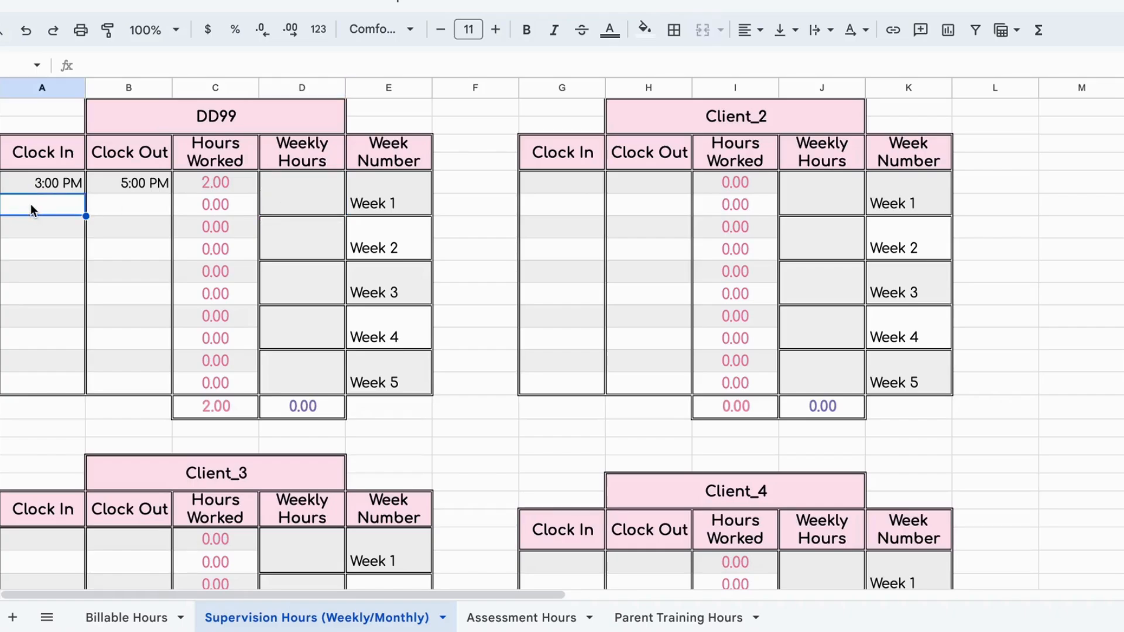
{"action": "type", "text": "5"}
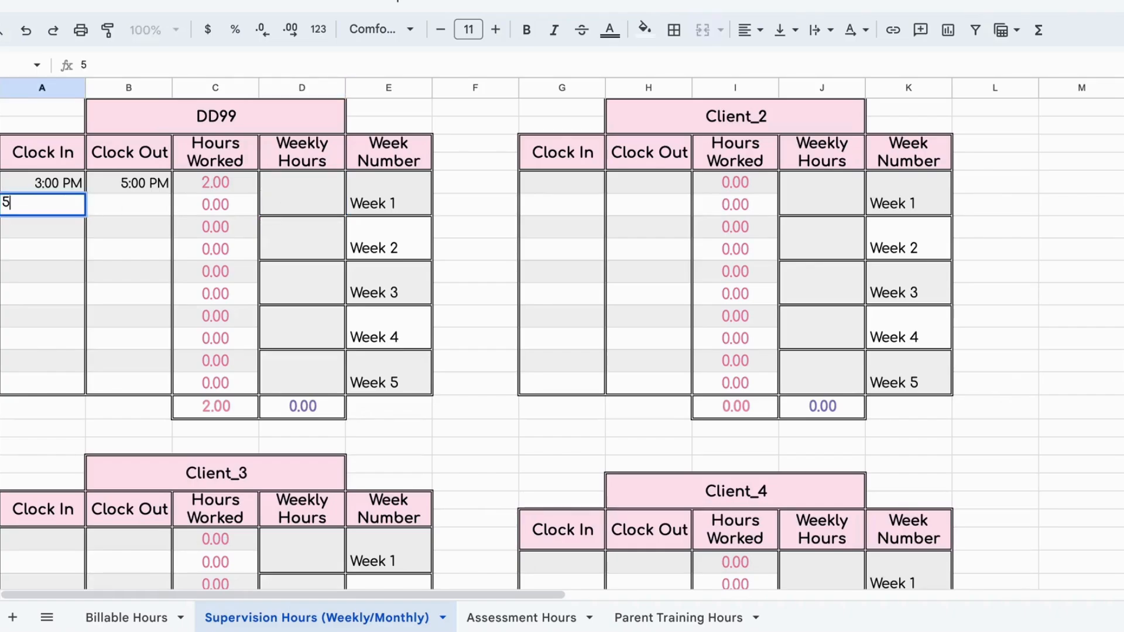
{"action": "type", "text": ":00pm"}
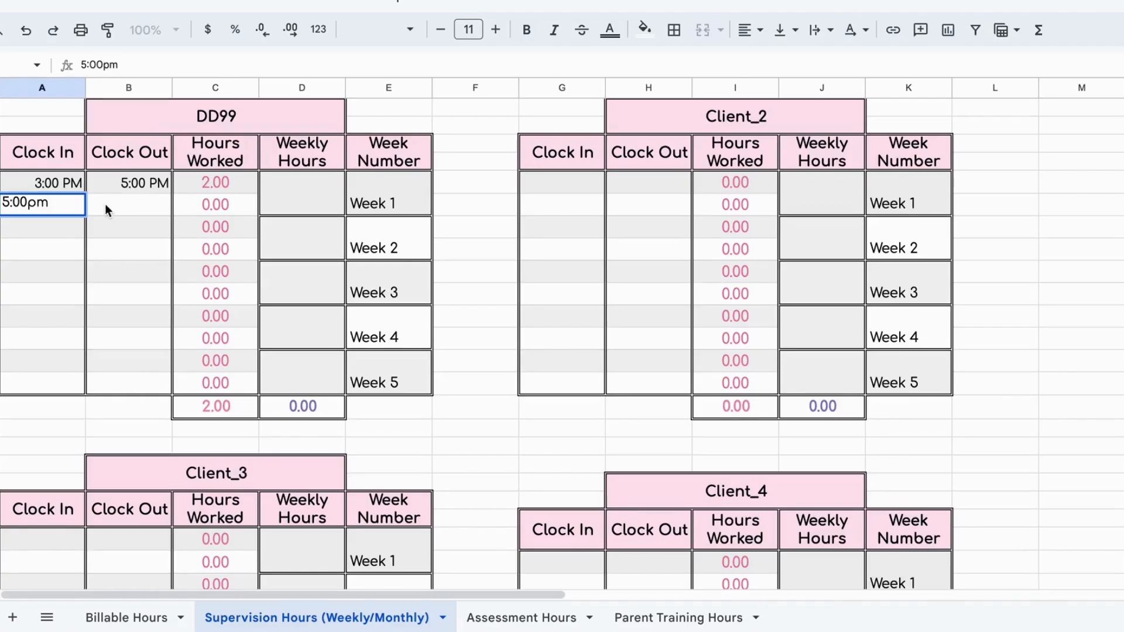
{"action": "left_click", "coordinate": [113, 209]}
{"action": "type", "text": "5:30pm"}
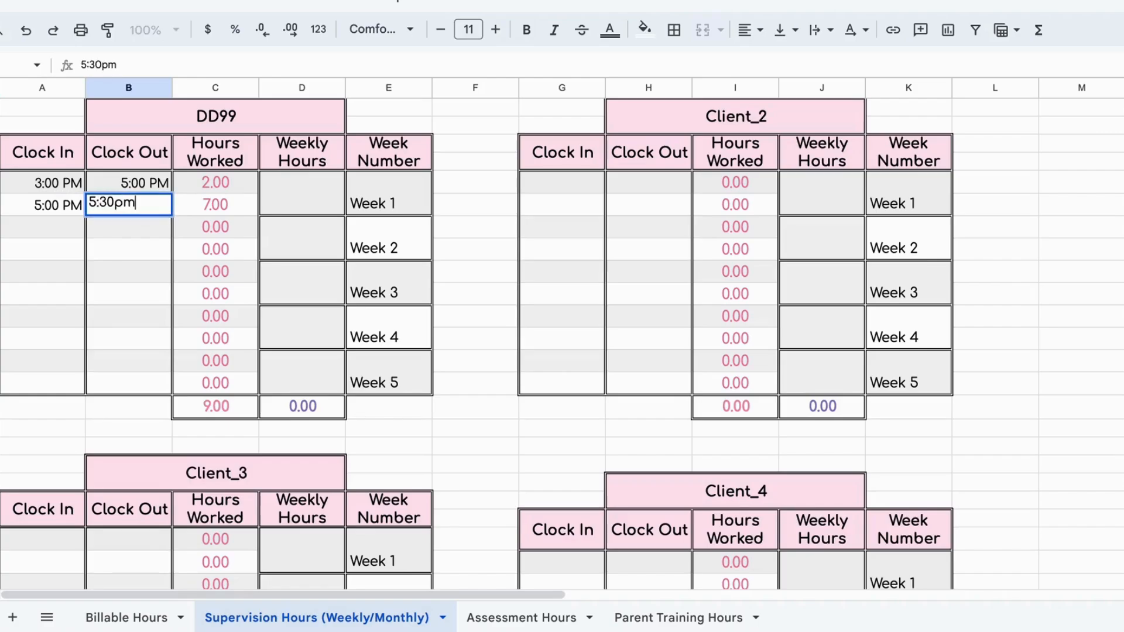
{"action": "key", "text": "Return"}
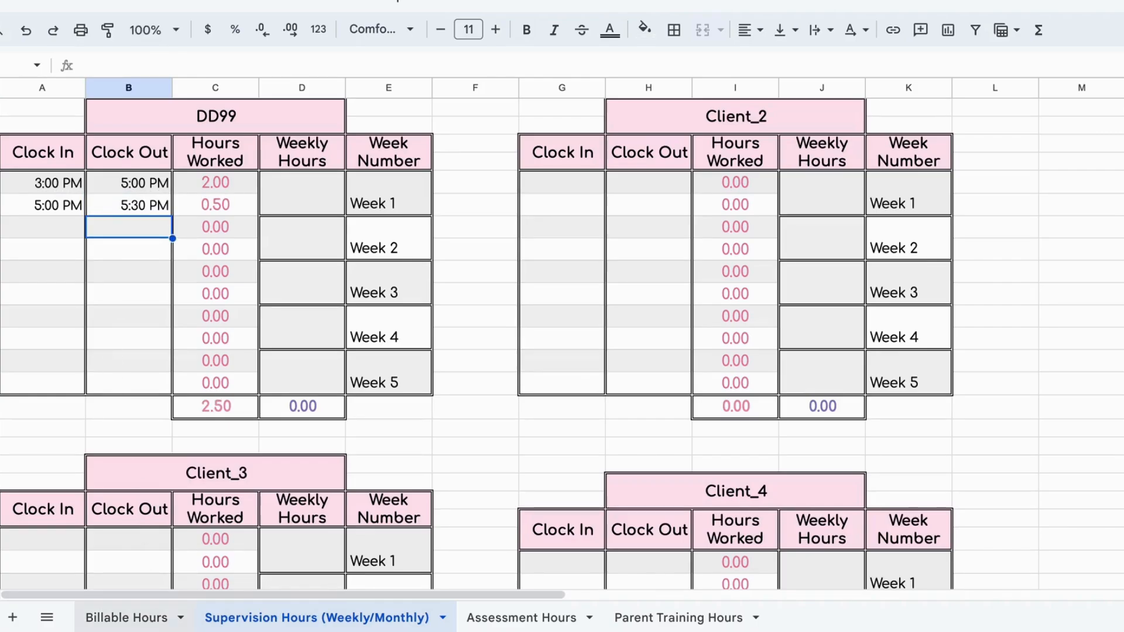
{"action": "left_click", "coordinate": [150, 617]}
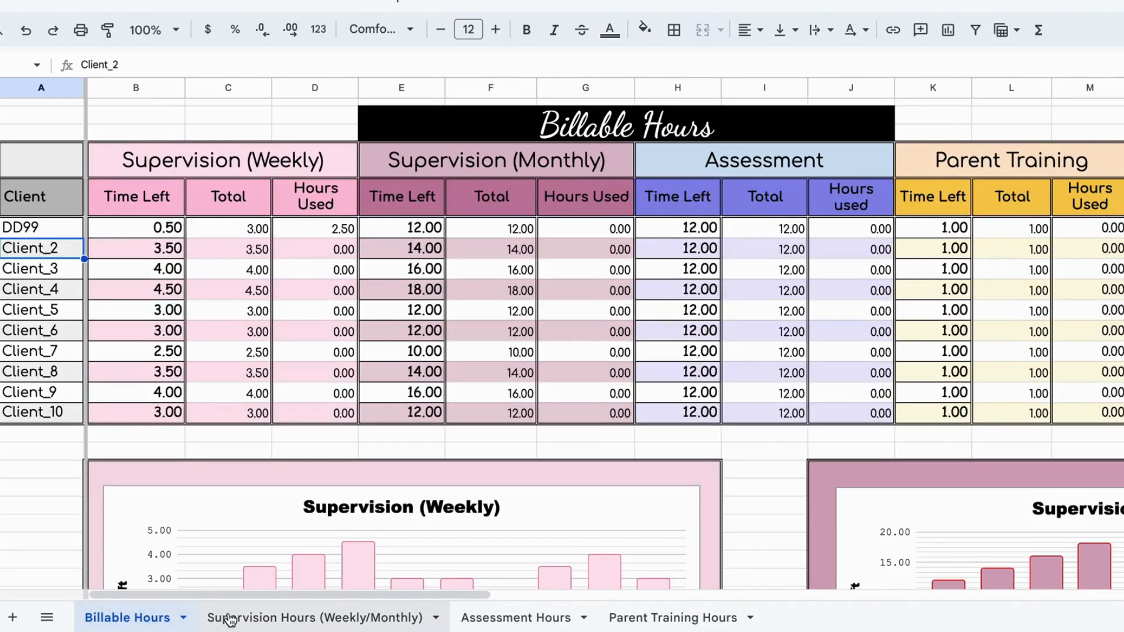
Step: Change the clock-out of DD99's second supervision session to 6:00 PM and review the weekly time left and chart on Billable Hours
{"action": "left_click", "coordinate": [261, 618]}
{"action": "double_click", "coordinate": [142, 206]}
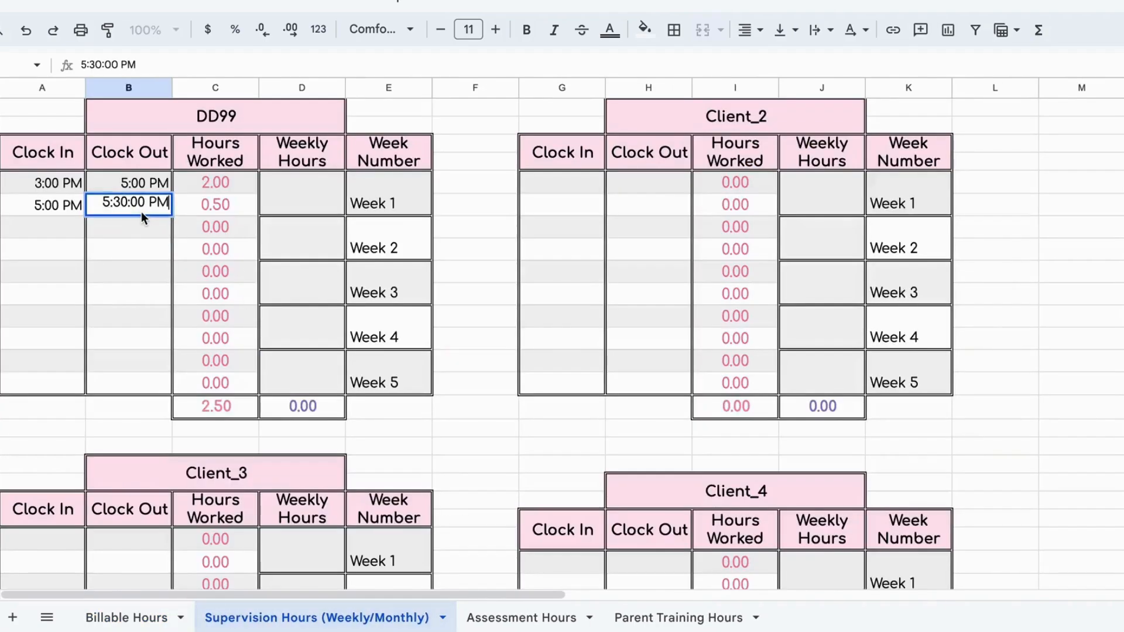
{"action": "key", "text": "ctrl+a"}
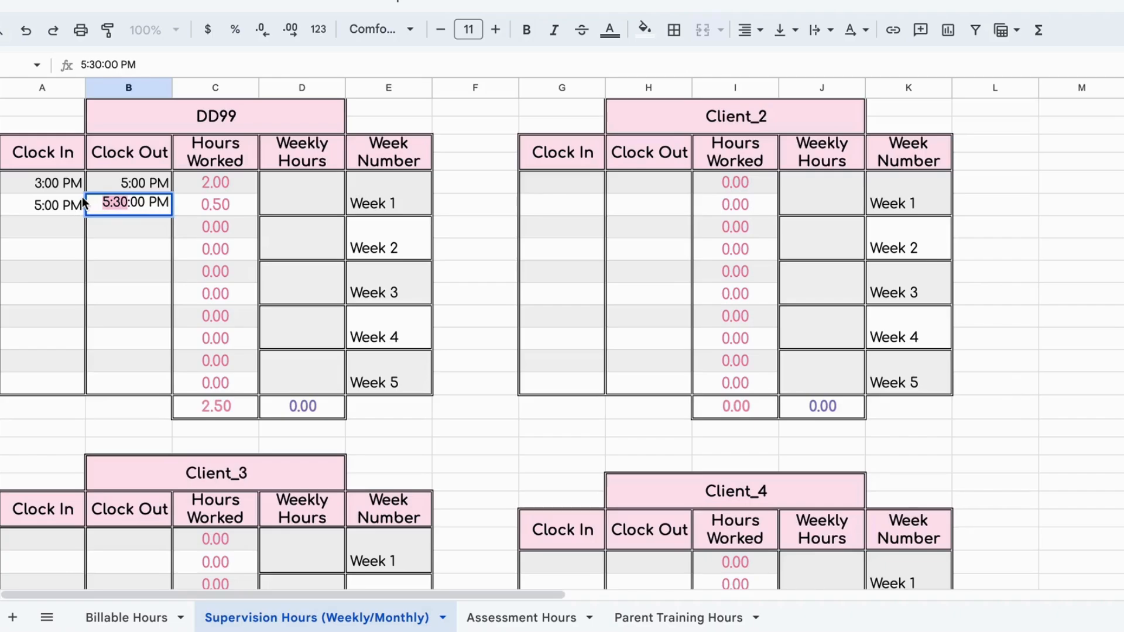
{"action": "type", "text": "6:00 PM:00p"}
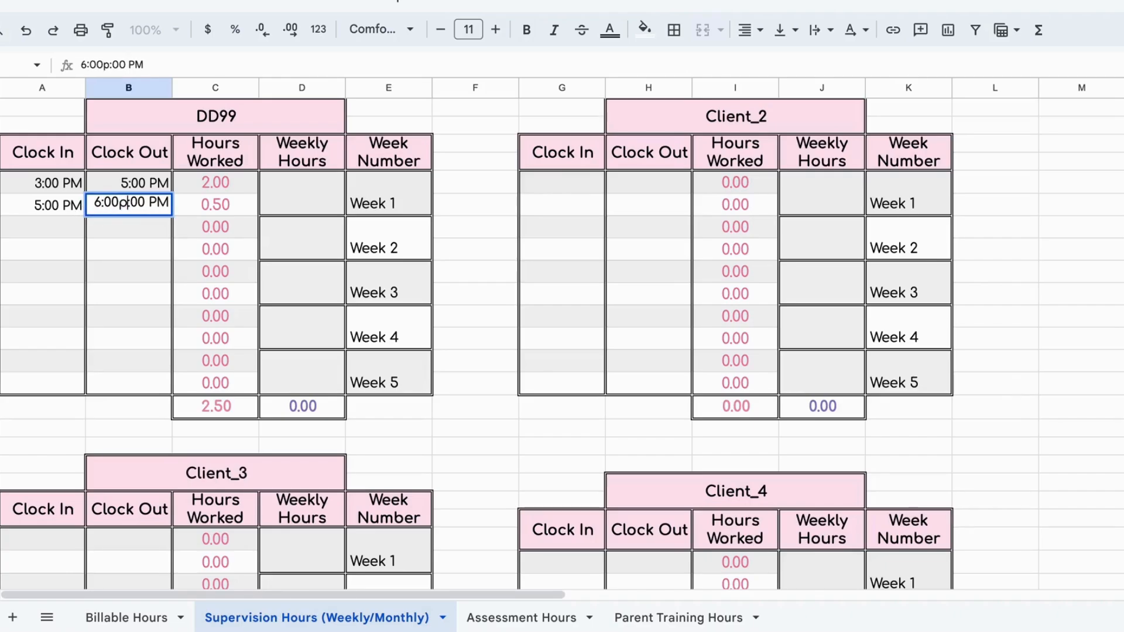
{"action": "key", "text": "BackSpace"}
{"action": "key", "text": "Return"}
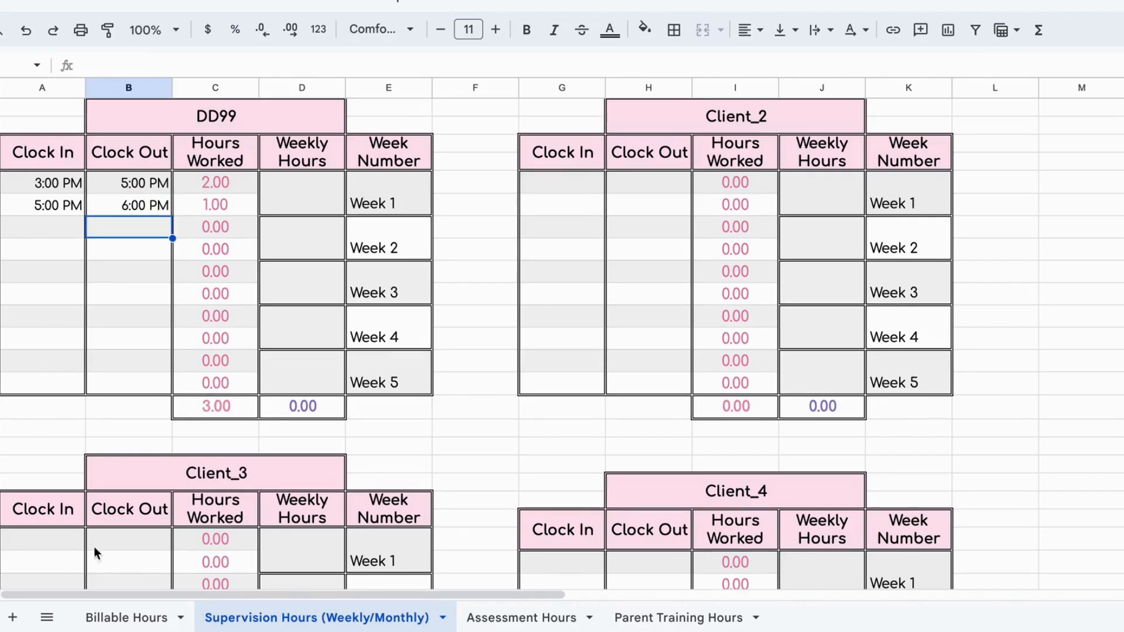
{"action": "left_click", "coordinate": [119, 618]}
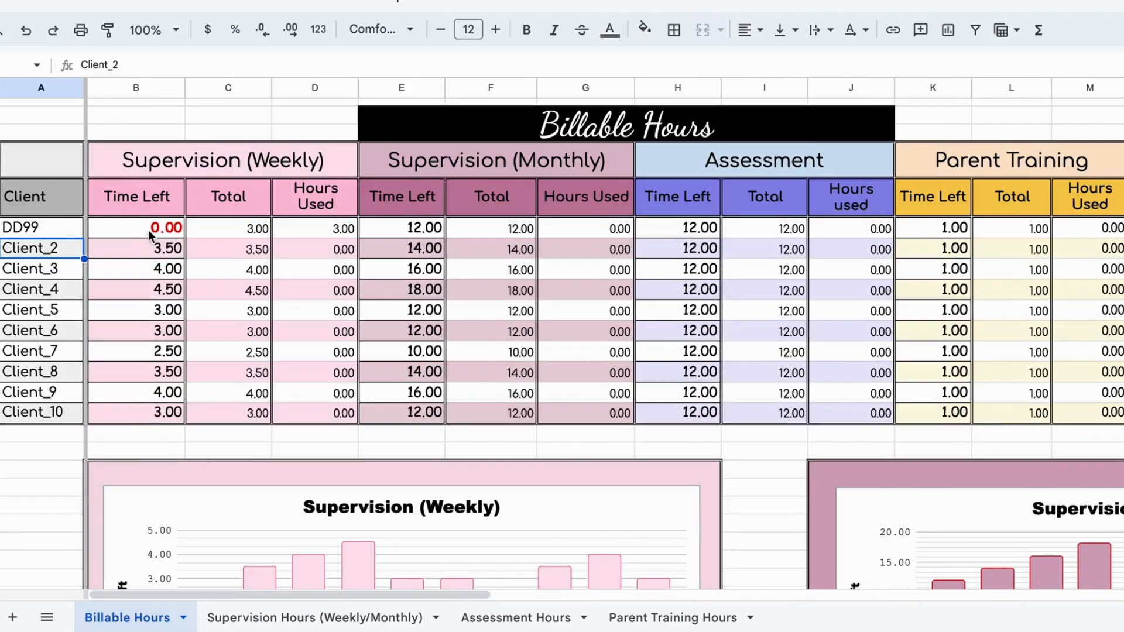
{"action": "scroll", "coordinate": [479, 467], "scroll_direction": "down", "scroll_amount": 3}
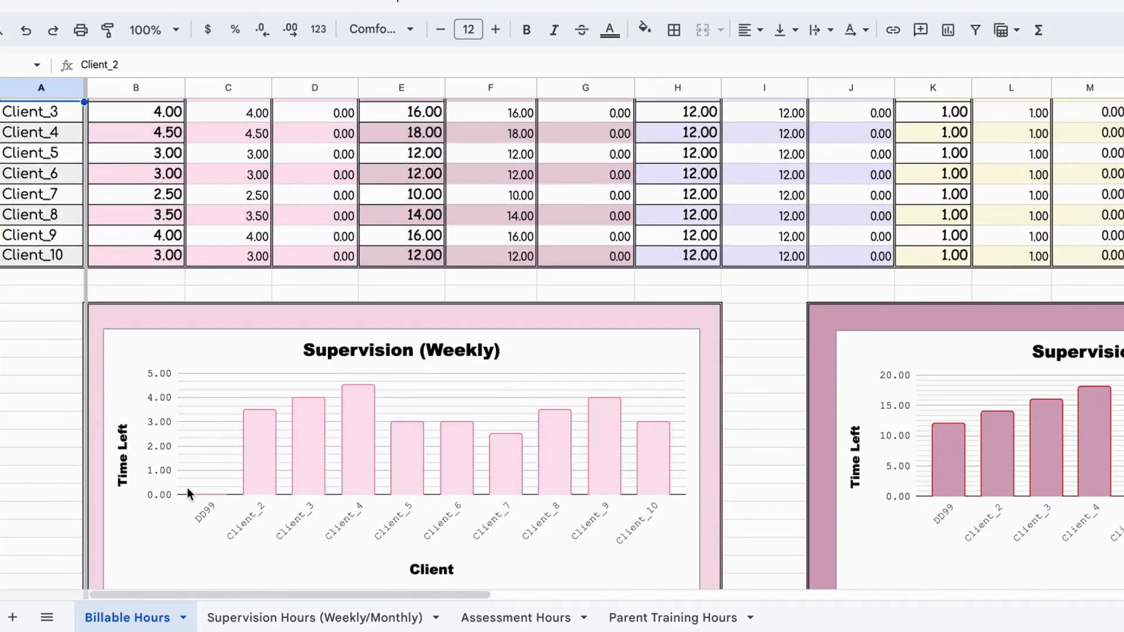
Step: Enter 12:00pm as the clock-in of DD99's first session on the Assessment Hours sheet
{"action": "scroll", "coordinate": [202, 454], "scroll_direction": "up", "scroll_amount": 3}
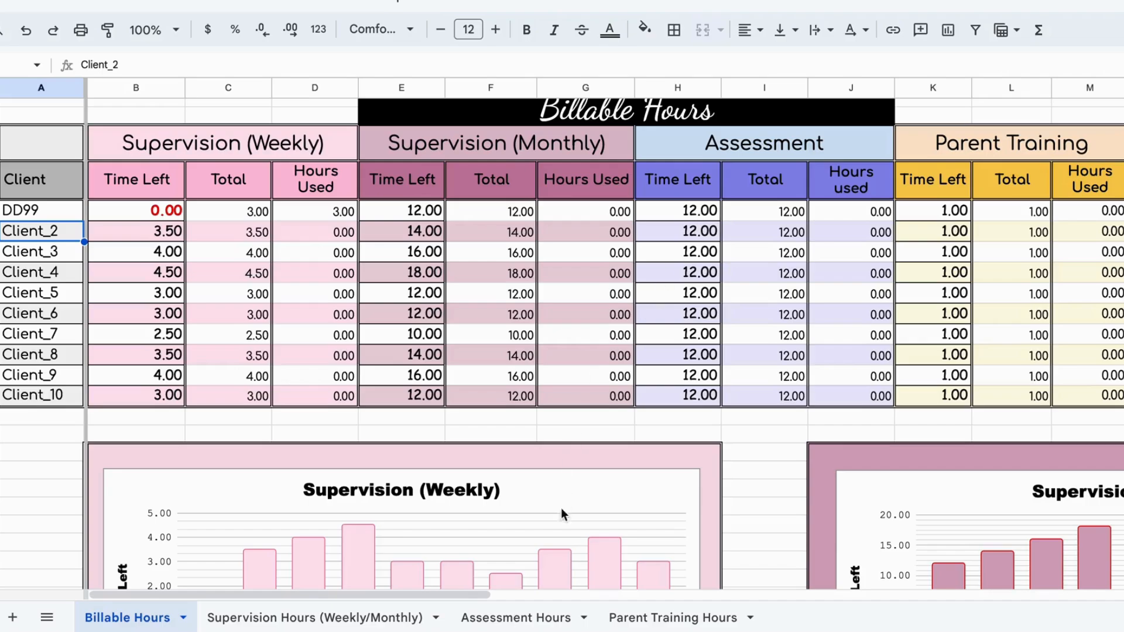
{"action": "left_click", "coordinate": [541, 618]}
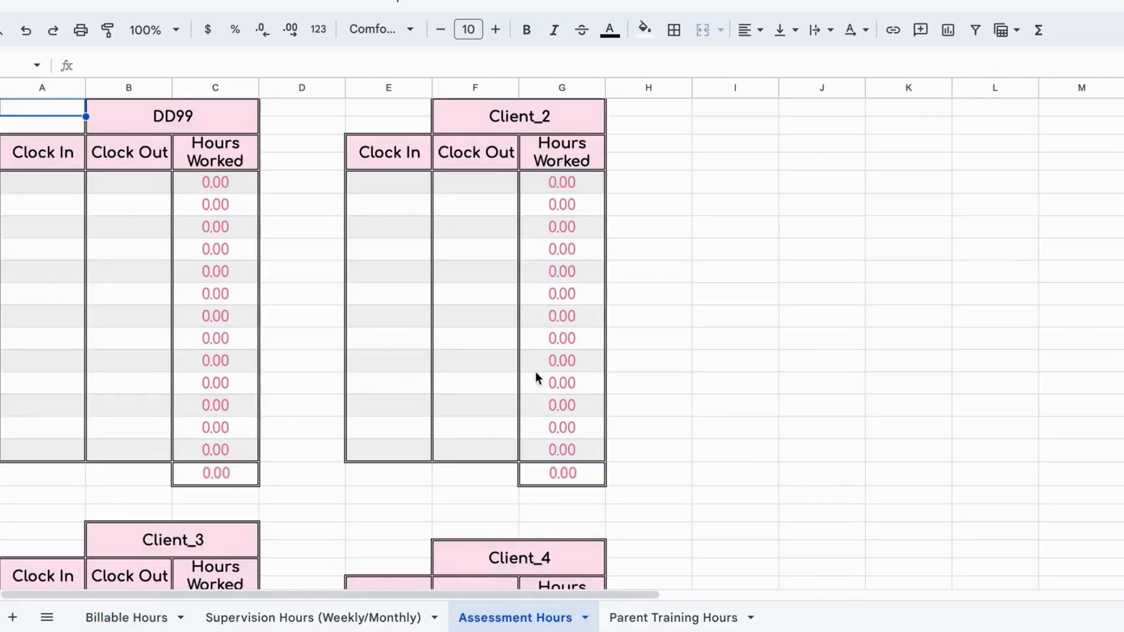
{"action": "left_click", "coordinate": [61, 189]}
{"action": "type", "text": "12"}
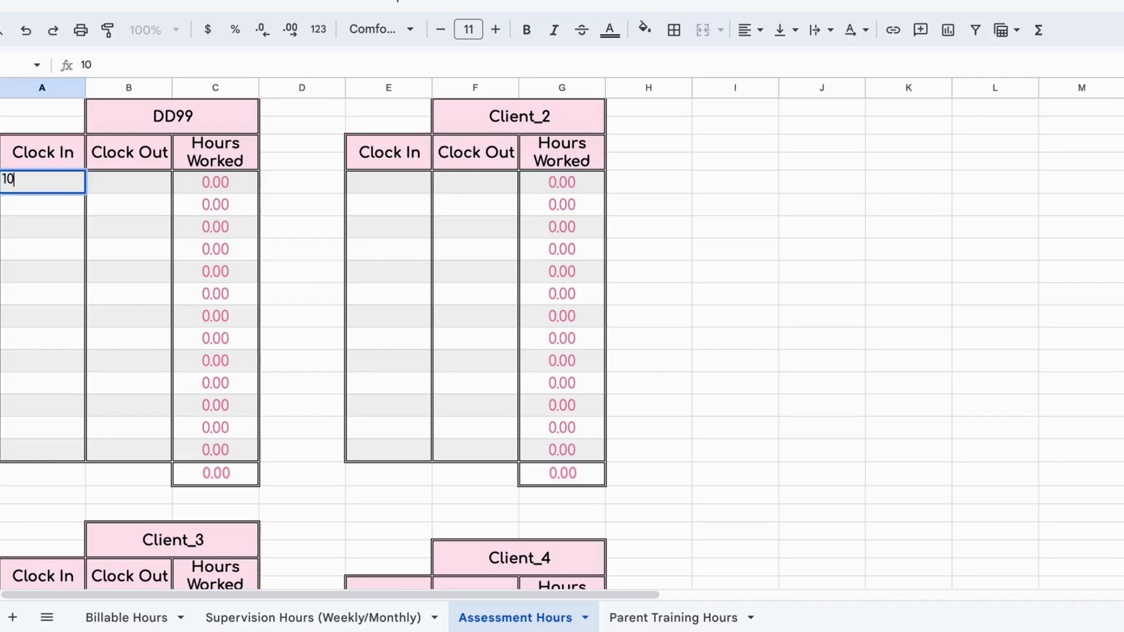
{"action": "key", "text": "BackSpace"}
{"action": "key", "text": "BackSpace"}
{"action": "type", "text": "12:00pm"}
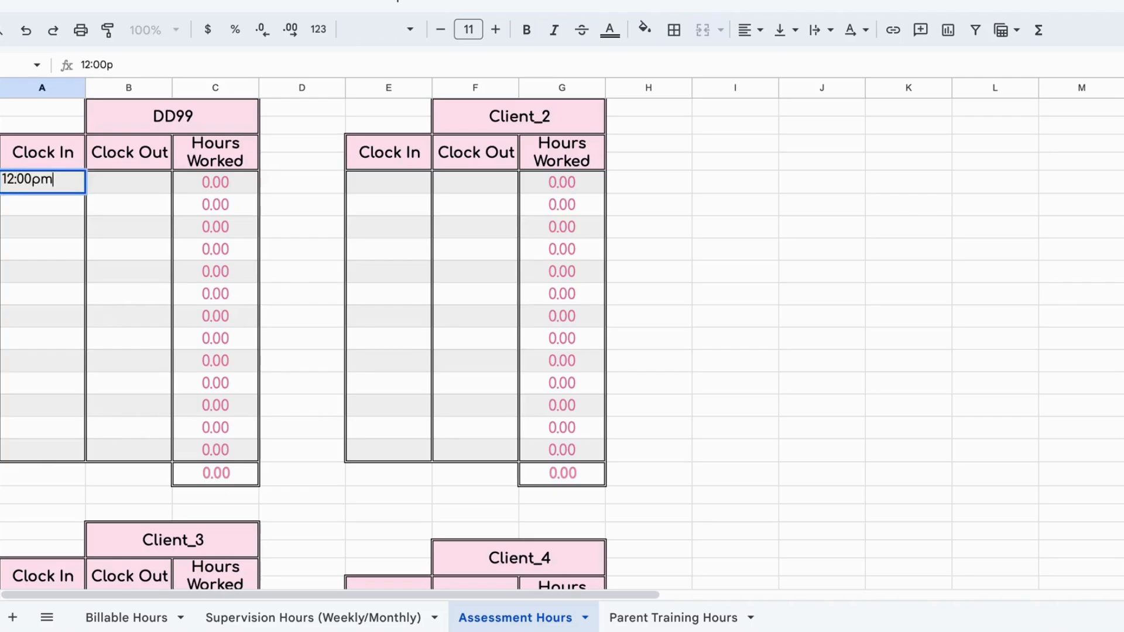
Step: Enter 11:00 PM as the clock-out of DD99's first session on the Assessment Hours sheet
{"action": "left_click", "coordinate": [117, 181]}
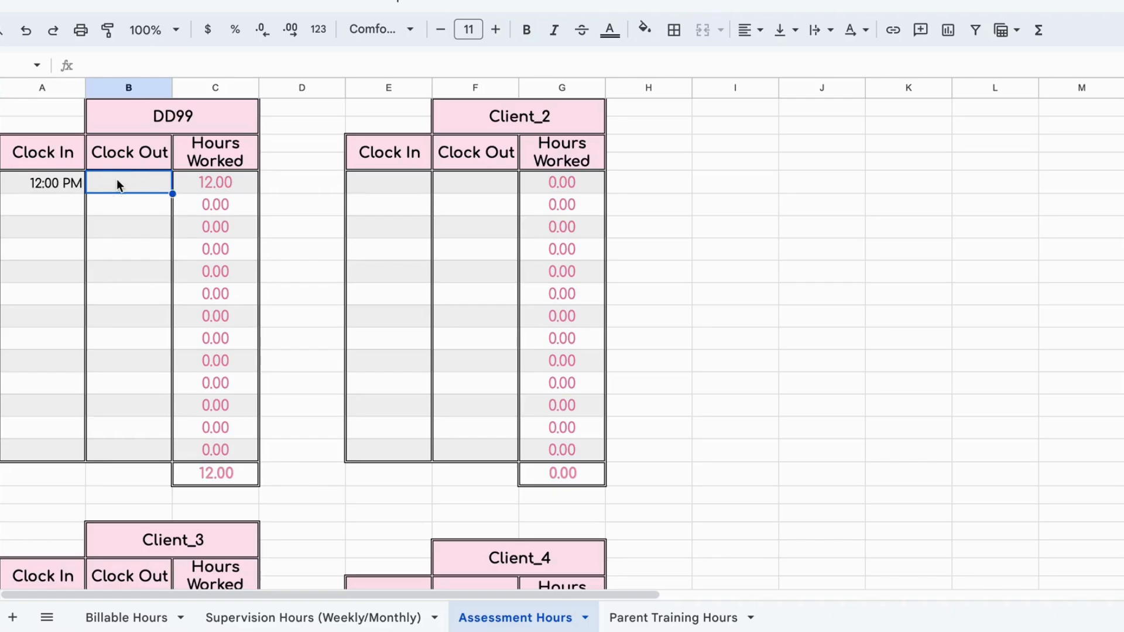
{"action": "type", "text": "12"}
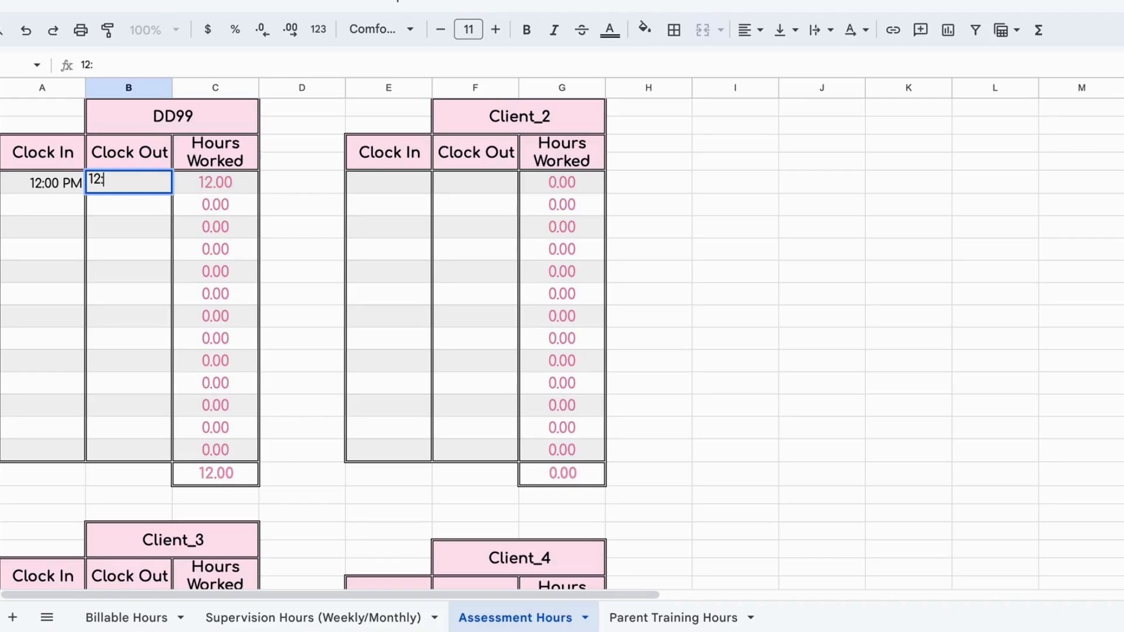
{"action": "type", "text": ":\\\\"}
{"action": "key", "text": "BackSpace"}
{"action": "key", "text": "BackSpace"}
{"action": "type", "text": "11:00p"}
{"action": "key", "text": "Return"}
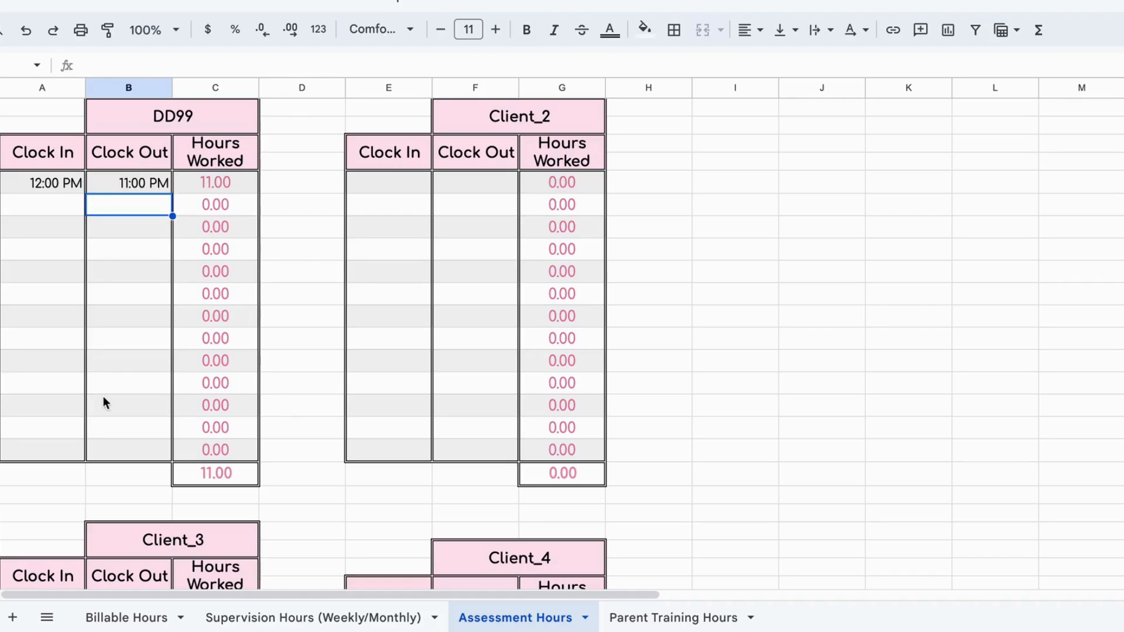
Step: Fill the fifth-row Thursday cell of the Client's Schedule on the Billable Hours sheet with a custom dark pink
{"action": "left_click", "coordinate": [117, 617]}
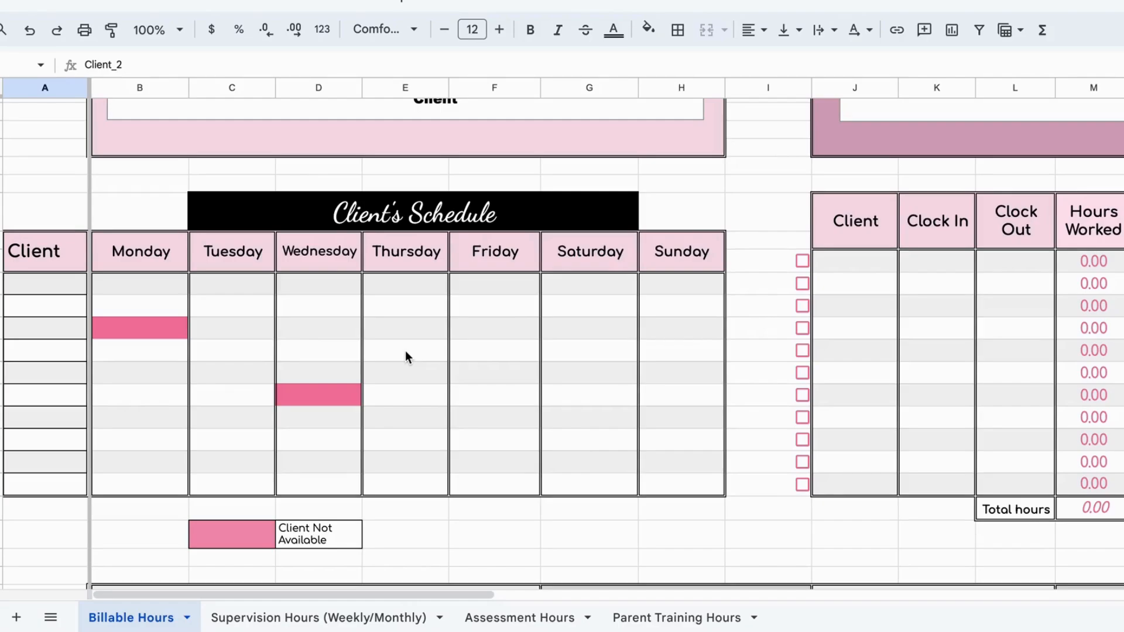
{"action": "left_click", "coordinate": [304, 396]}
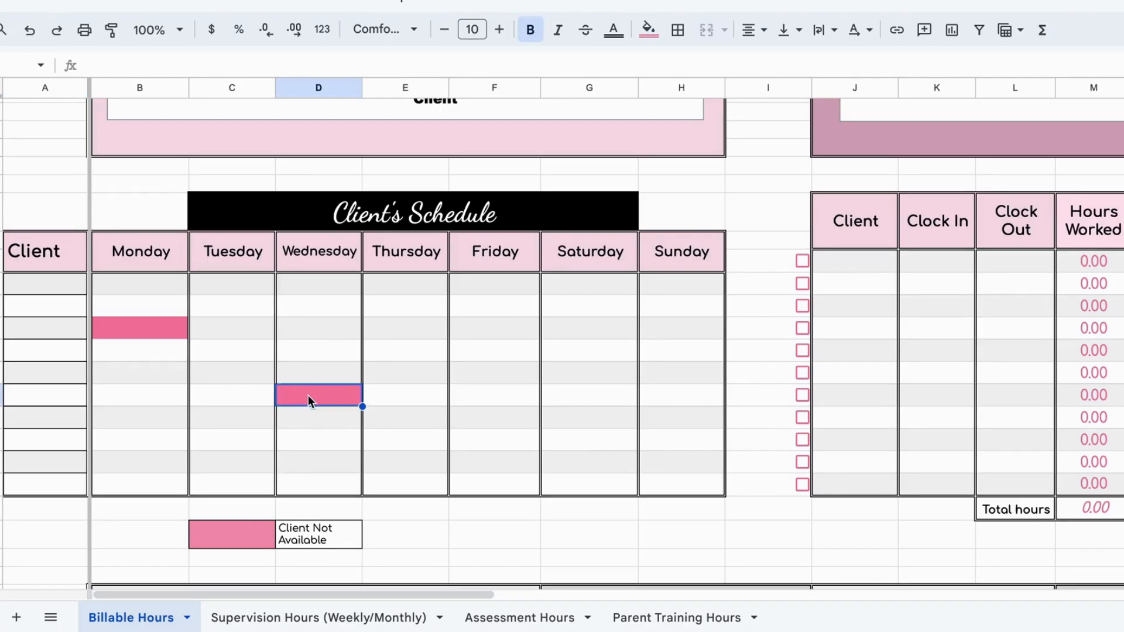
{"action": "left_click", "coordinate": [416, 334]}
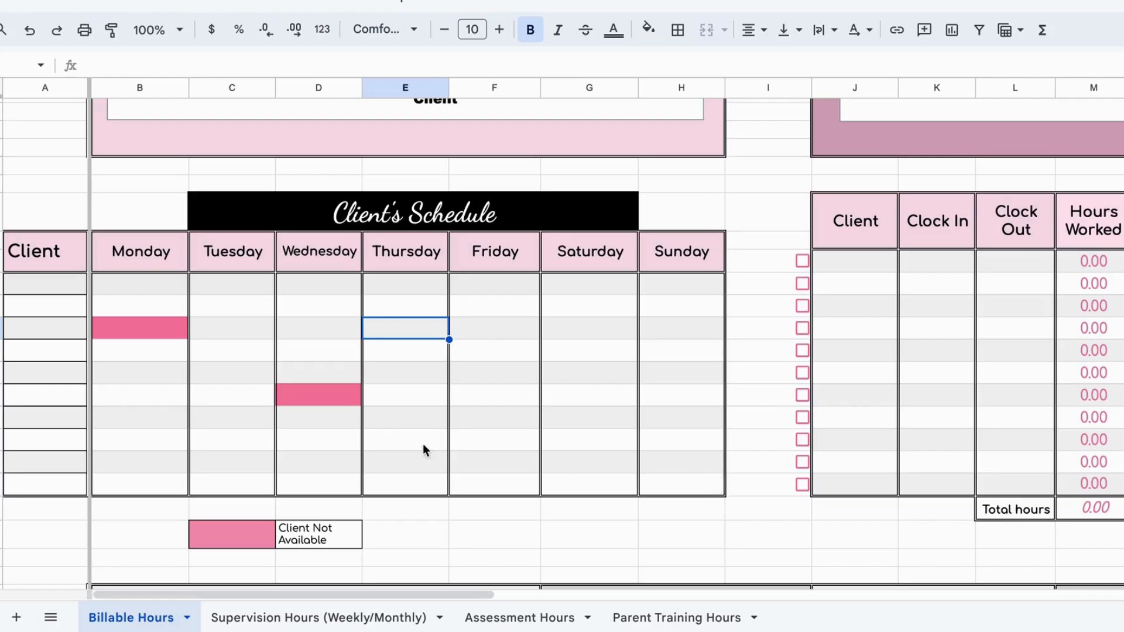
{"action": "left_click", "coordinate": [407, 373]}
{"action": "left_click", "coordinate": [648, 28]}
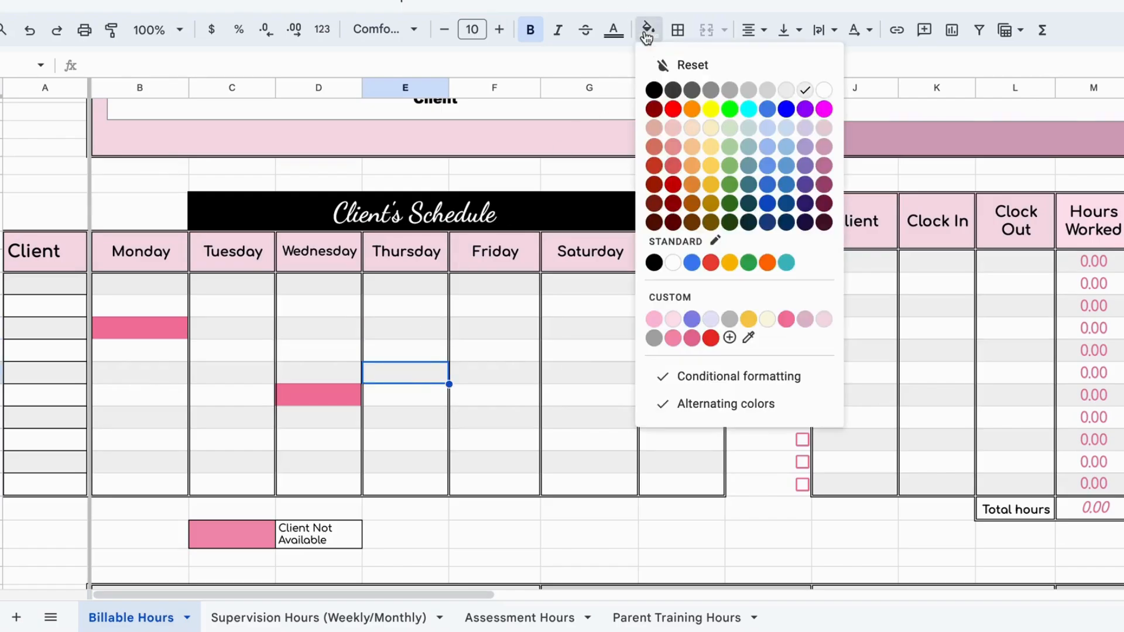
{"action": "left_click", "coordinate": [692, 339]}
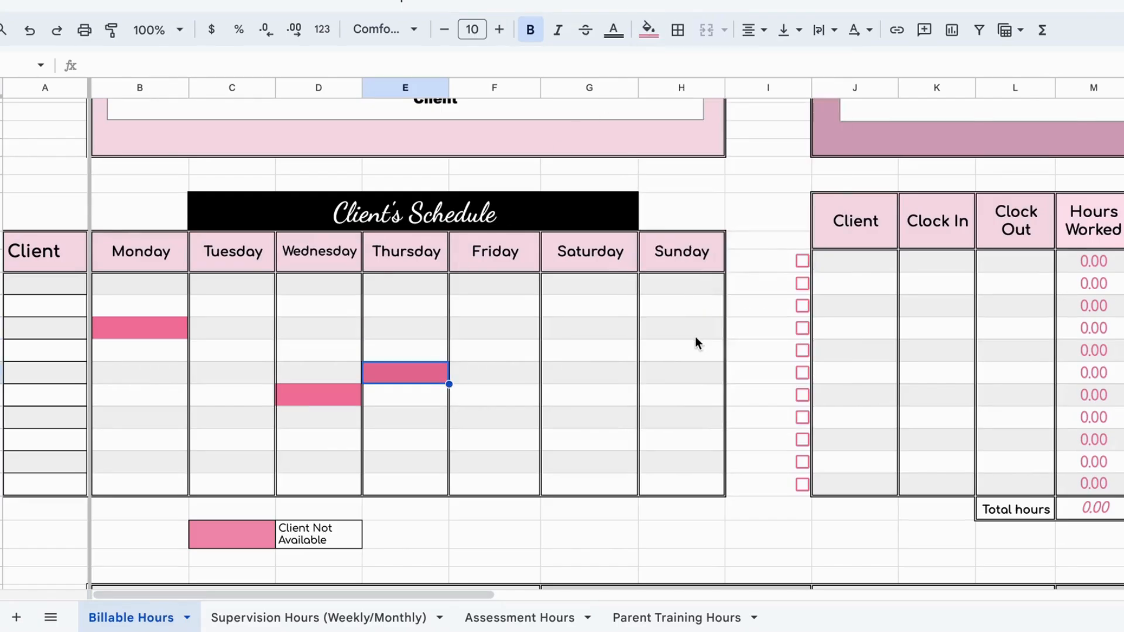
Step: Reset the pink fill of the Wednesday and Monday cells in the Client's Schedule
{"action": "left_click", "coordinate": [350, 417]}
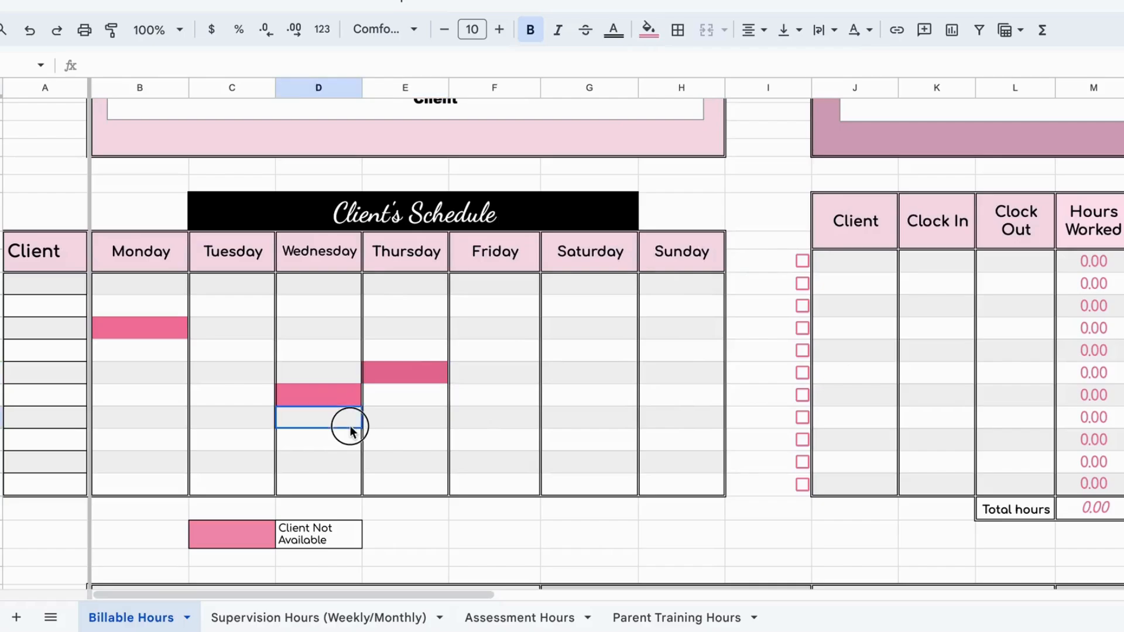
{"action": "left_click", "coordinate": [319, 396]}
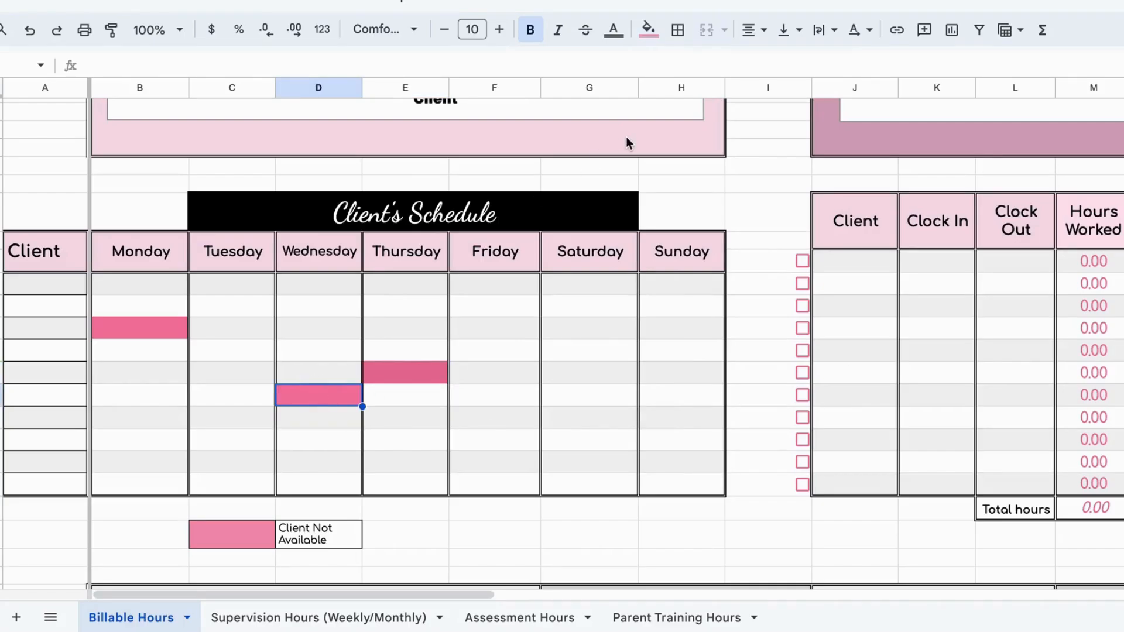
{"action": "left_click", "coordinate": [648, 29]}
{"action": "left_click", "coordinate": [782, 69]}
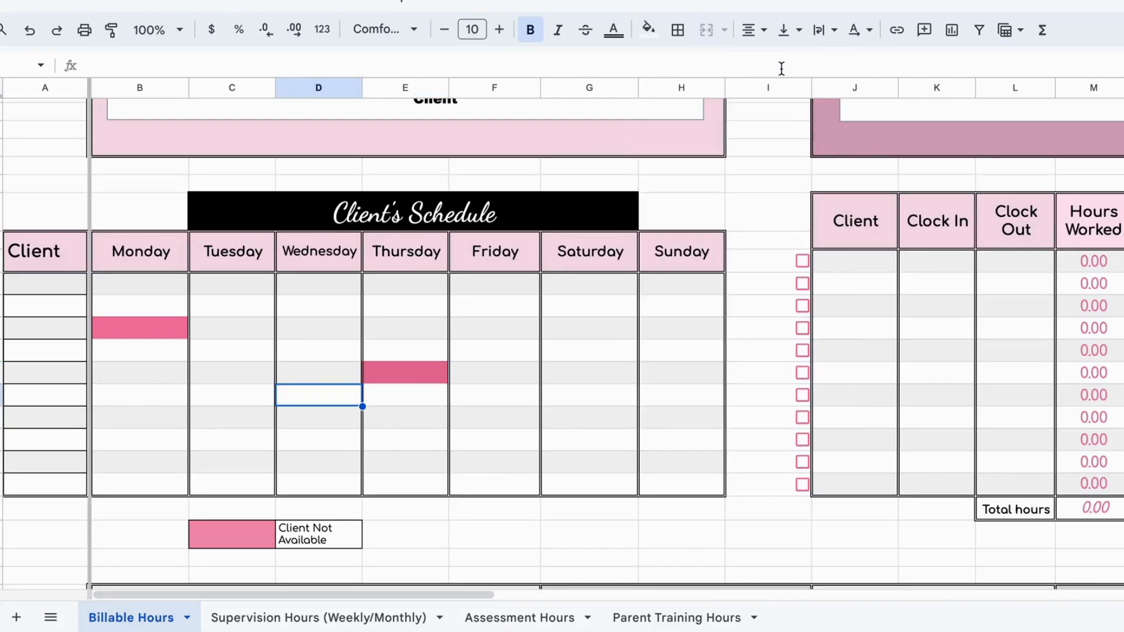
{"action": "left_click", "coordinate": [133, 329]}
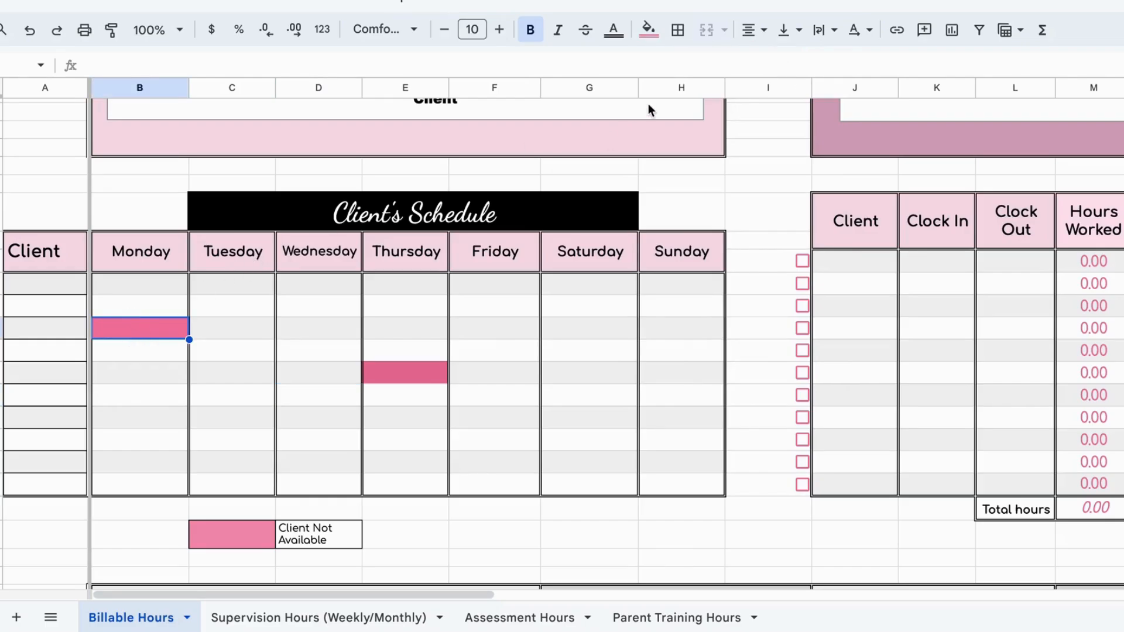
{"action": "left_click", "coordinate": [645, 30]}
{"action": "left_click", "coordinate": [658, 65]}
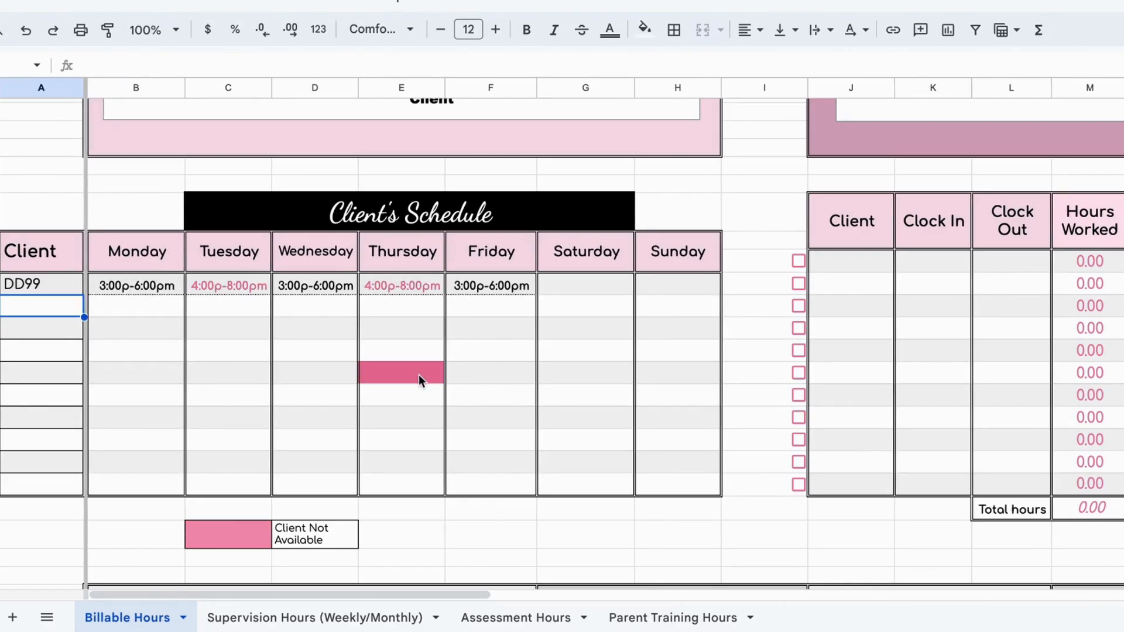
Step: Examine DD99's Monday to Friday session times in the Client's Schedule, comparing the black entries with the pink ones
{"action": "left_click", "coordinate": [213, 284]}
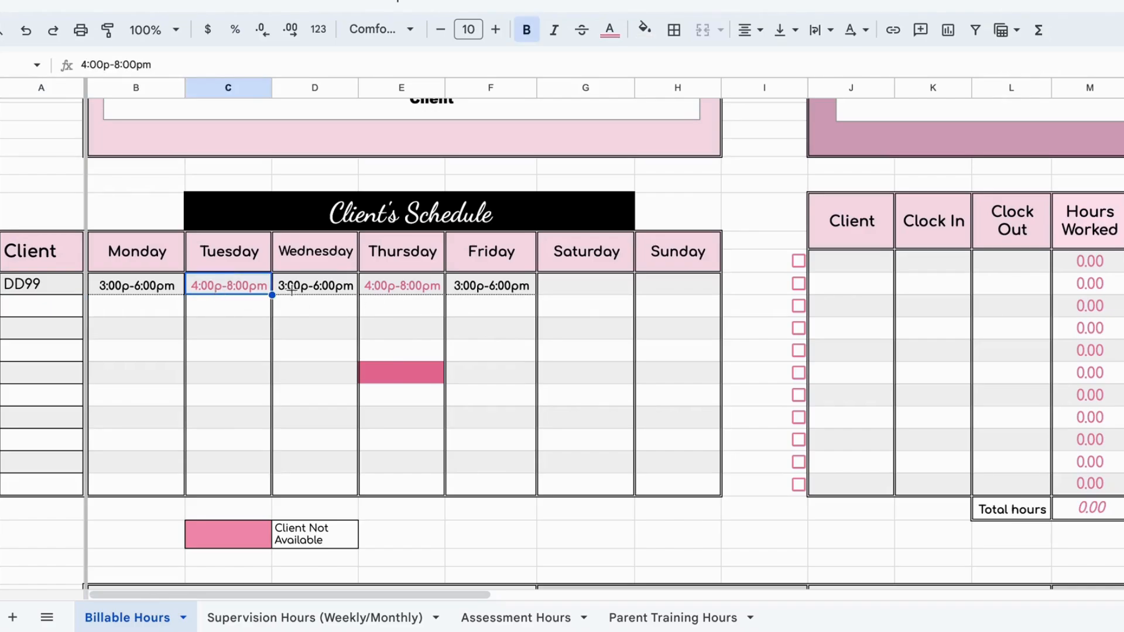
{"action": "left_click", "coordinate": [396, 290]}
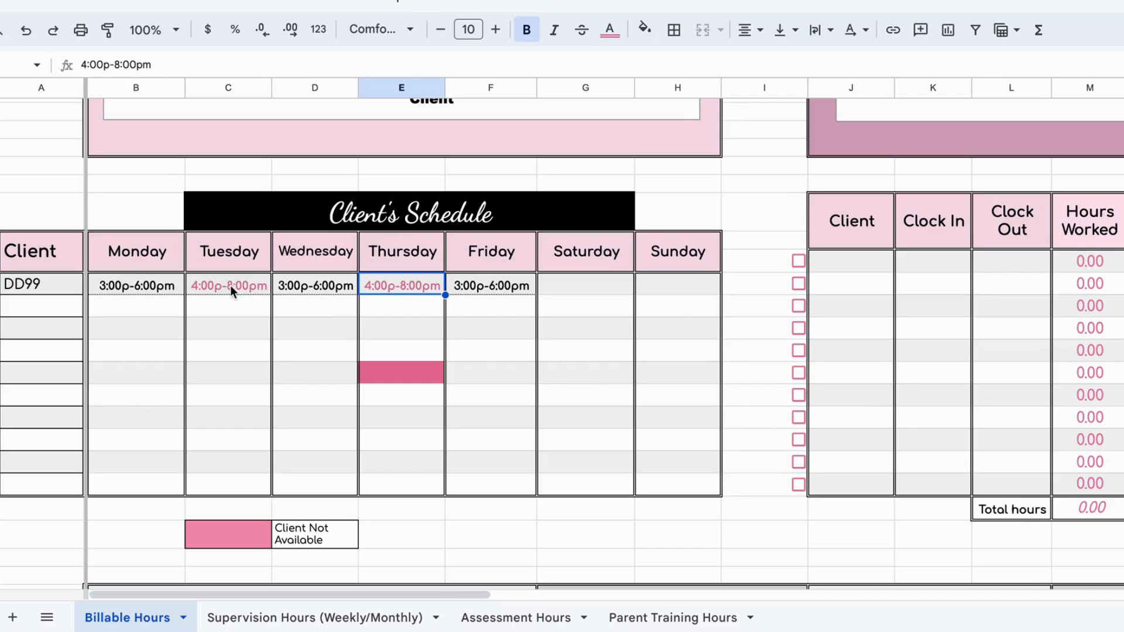
{"action": "left_click", "coordinate": [146, 284]}
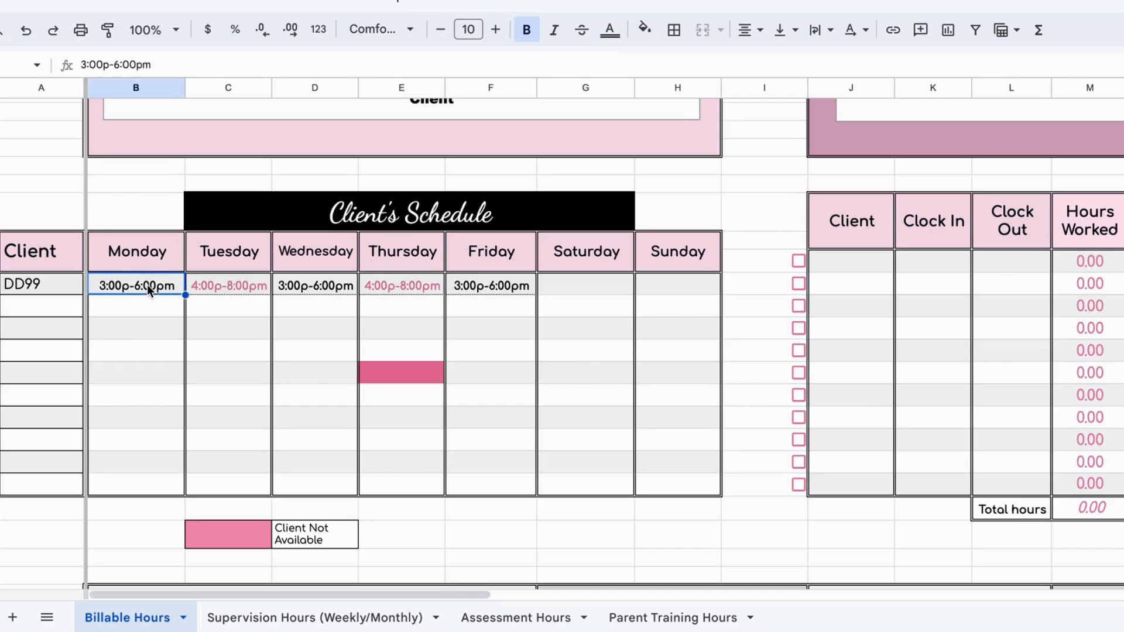
{"action": "left_click", "coordinate": [308, 286]}
{"action": "left_click", "coordinate": [500, 287]}
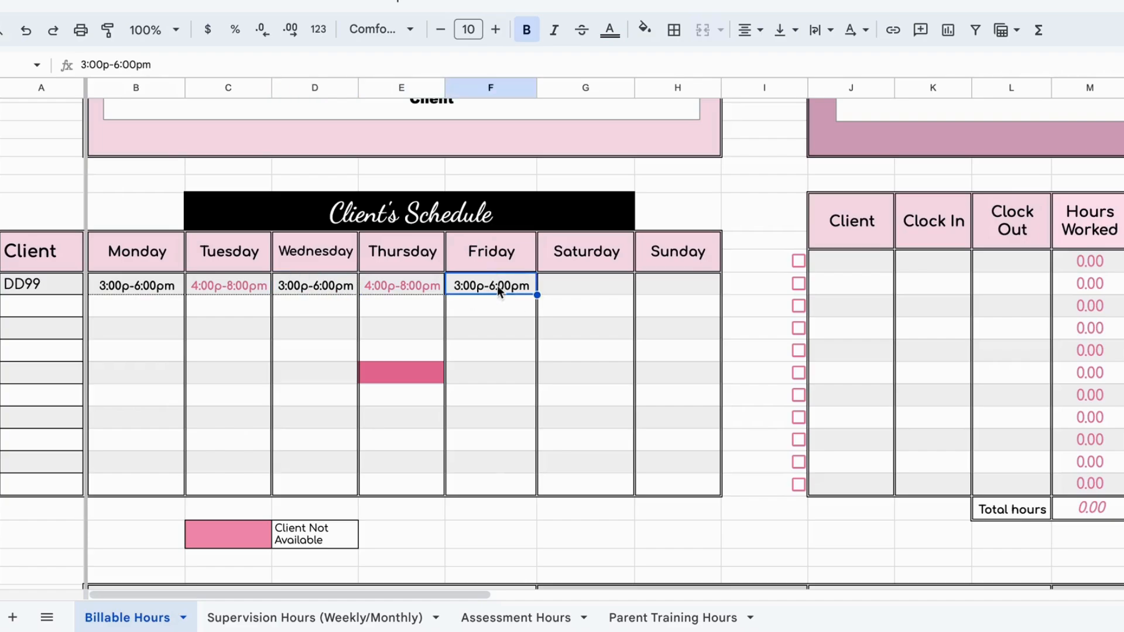
{"action": "left_click", "coordinate": [240, 290]}
{"action": "left_click", "coordinate": [394, 293]}
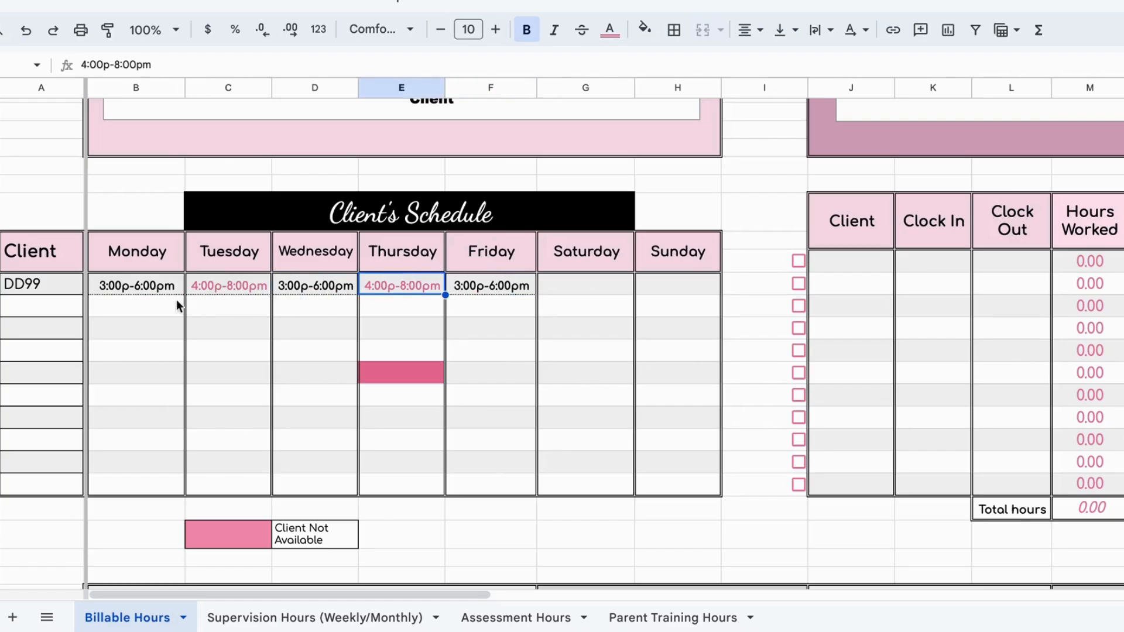
Step: Apply strikethrough to DD99's Monday session in the Client's Schedule and delete the entry
{"action": "left_click", "coordinate": [135, 284]}
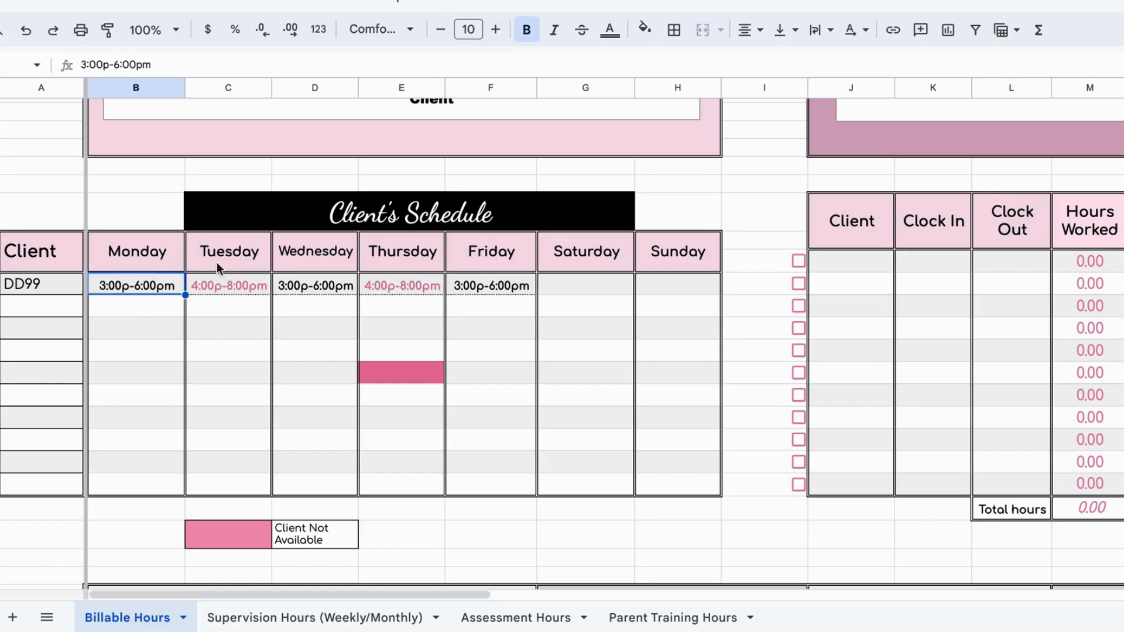
{"action": "left_click", "coordinate": [582, 36]}
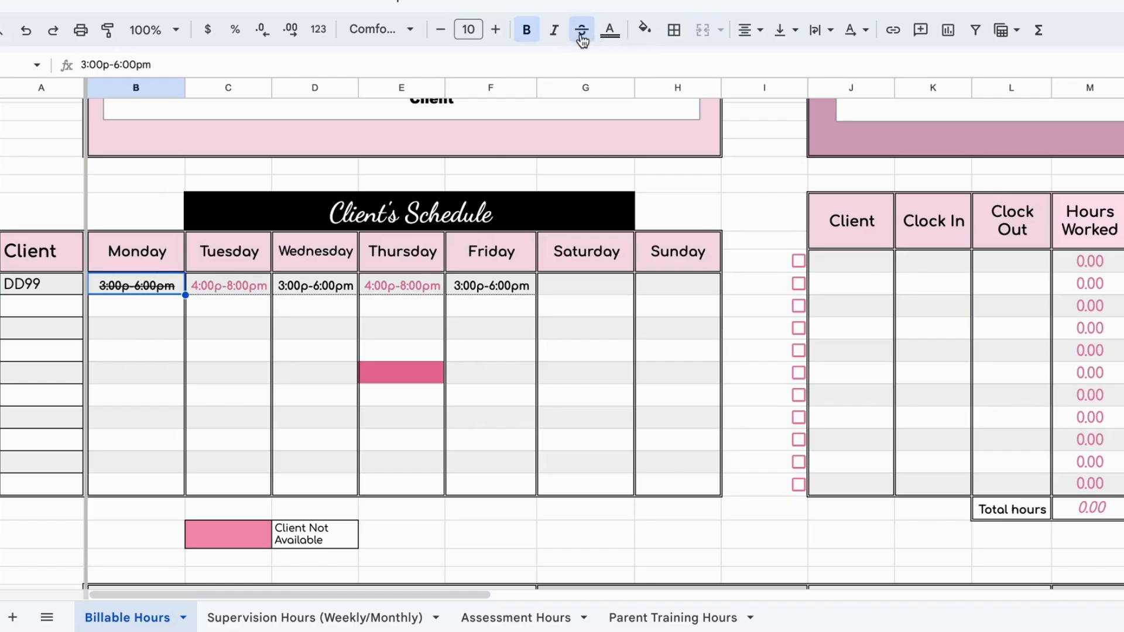
{"action": "left_click", "coordinate": [156, 307]}
{"action": "left_click", "coordinate": [152, 290]}
{"action": "key", "text": "Delete"}
Step: Copy the pink Thursday cell and paste it into DD99's Monday cell in the Client's Schedule
{"action": "left_click", "coordinate": [388, 375]}
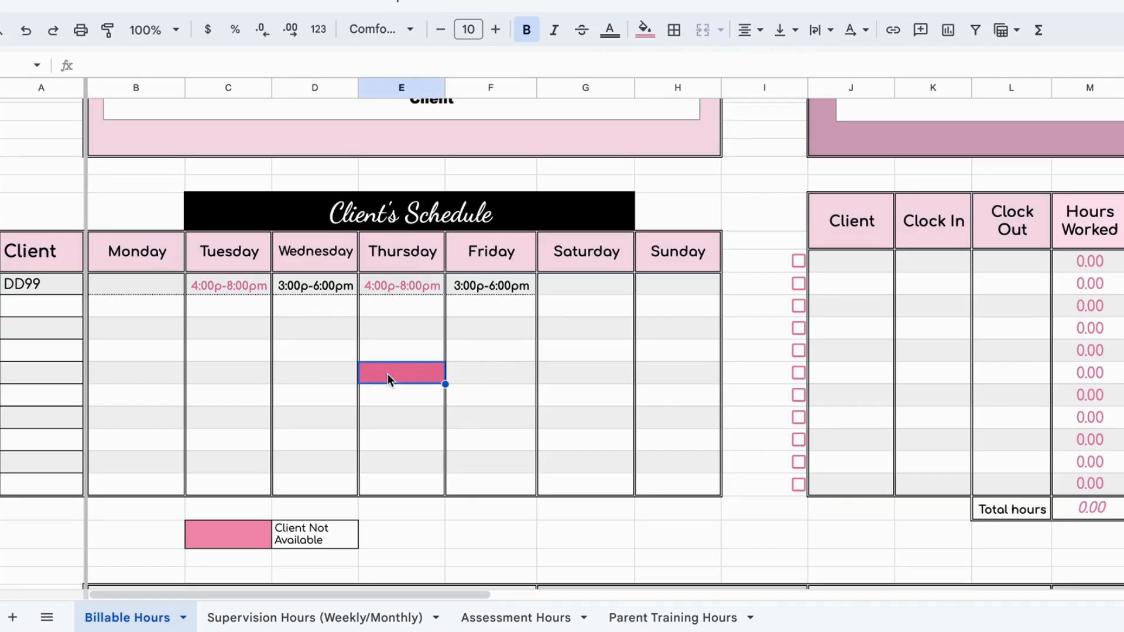
{"action": "right_click", "coordinate": [388, 375]}
{"action": "left_click", "coordinate": [422, 71]}
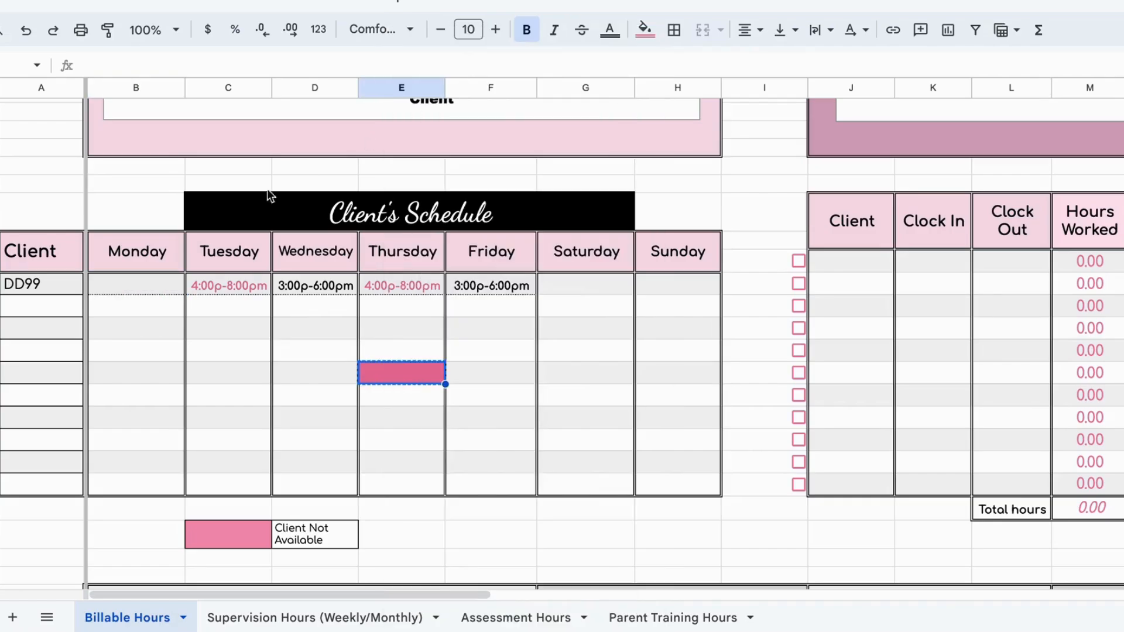
{"action": "left_click", "coordinate": [139, 283]}
{"action": "right_click", "coordinate": [138, 283]}
{"action": "left_click", "coordinate": [186, 98]}
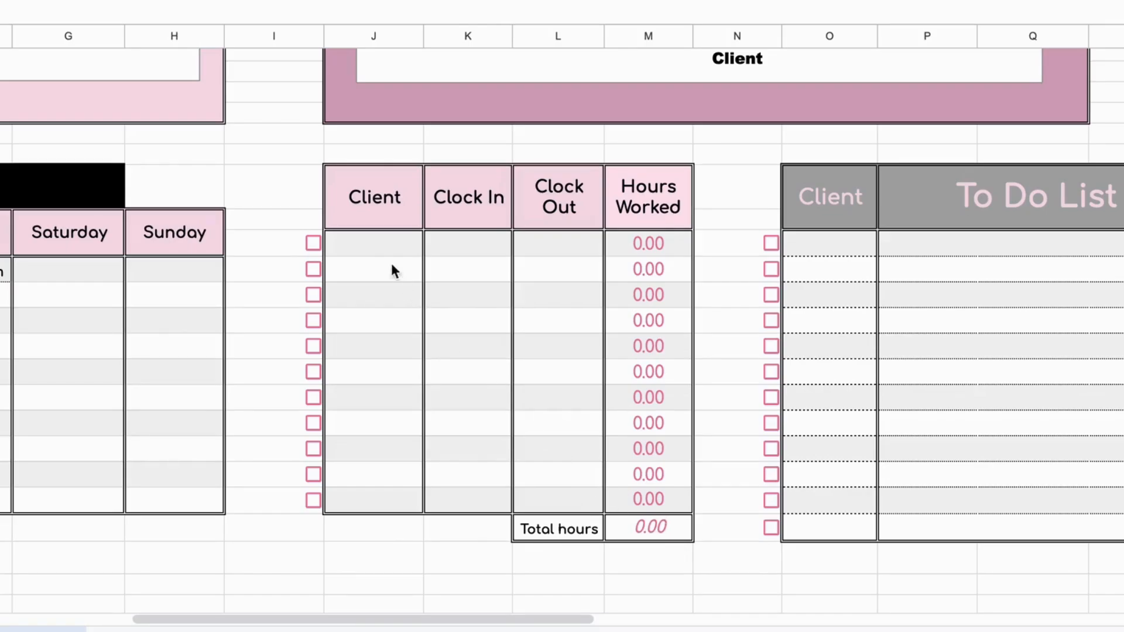
Step: Log DD99 in the first row of the hours-worked table beside the schedule, from 3:00pm to 5:00pm
{"action": "left_click", "coordinate": [381, 247]}
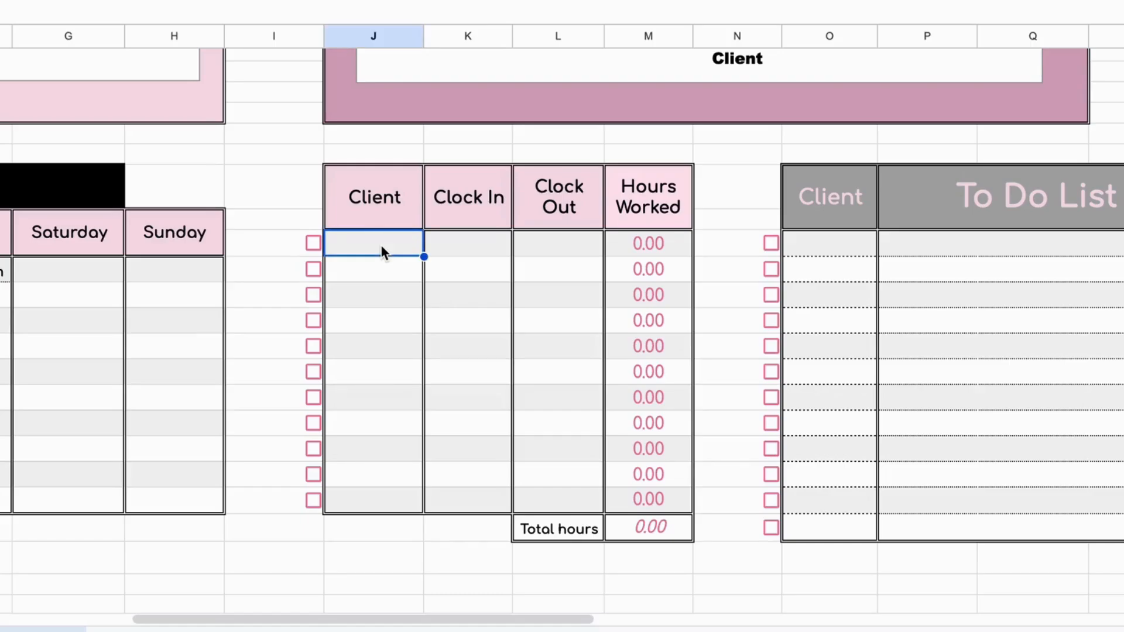
{"action": "type", "text": "DD99"}
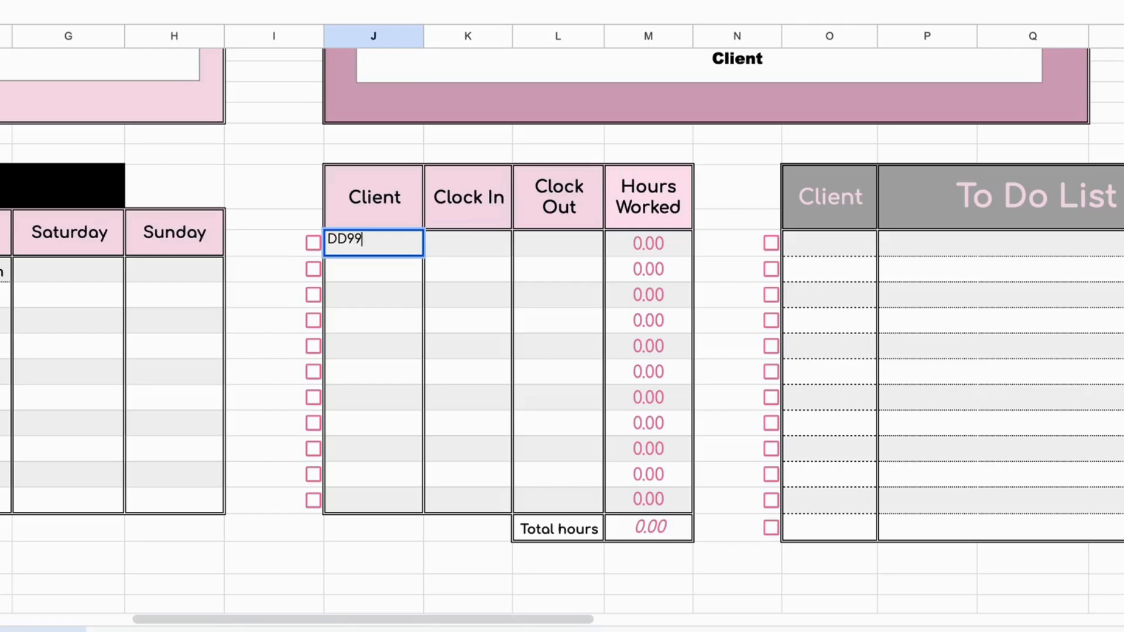
{"action": "left_click", "coordinate": [483, 252]}
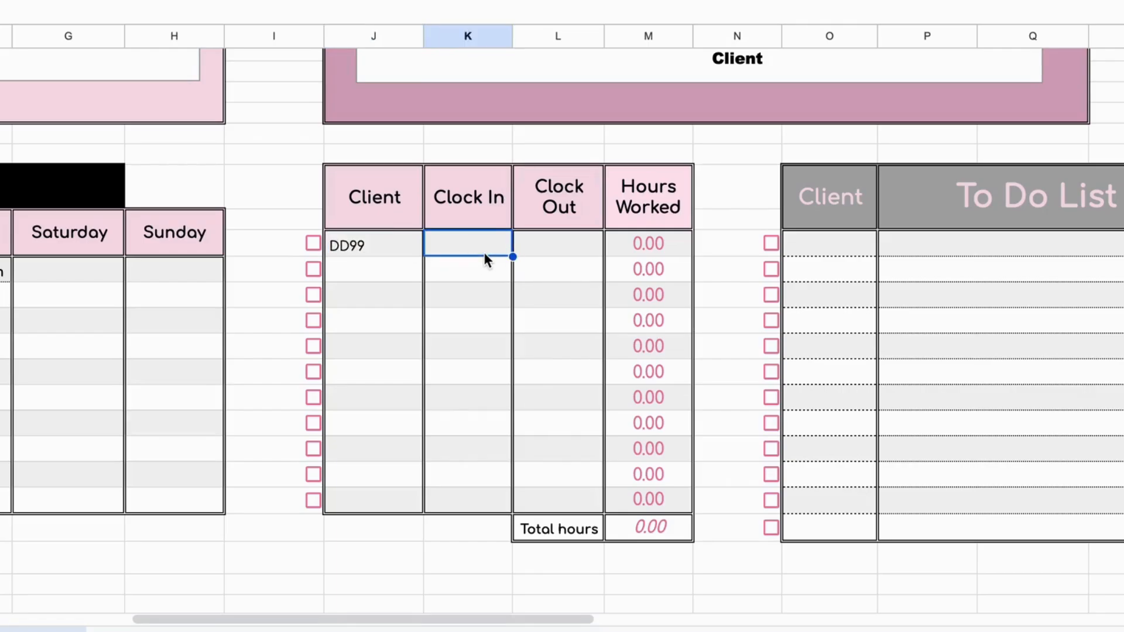
{"action": "type", "text": "3:00p"}
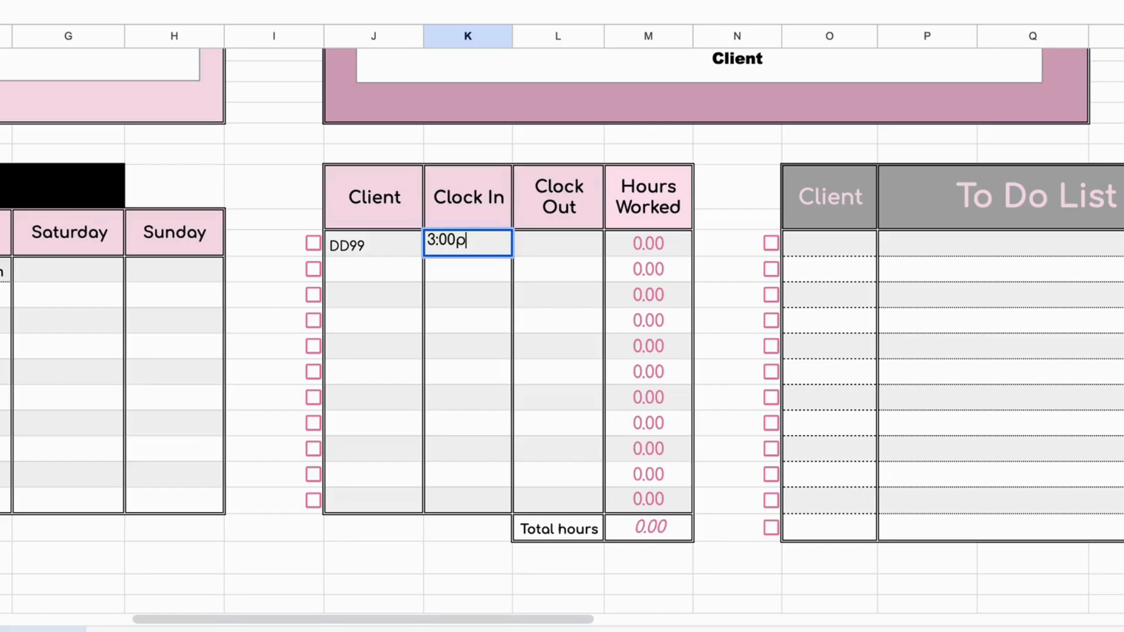
{"action": "type", "text": "m"}
{"action": "left_click", "coordinate": [546, 249]}
{"action": "type", "text": "5:"}
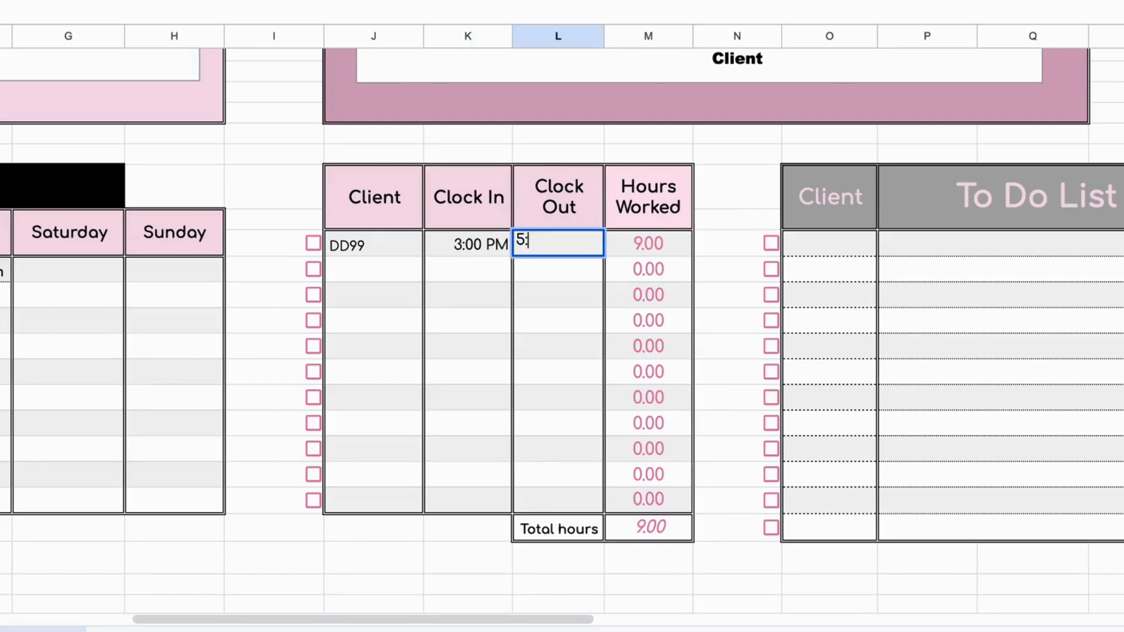
{"action": "type", "text": "00pm"}
{"action": "left_click", "coordinate": [598, 302]}
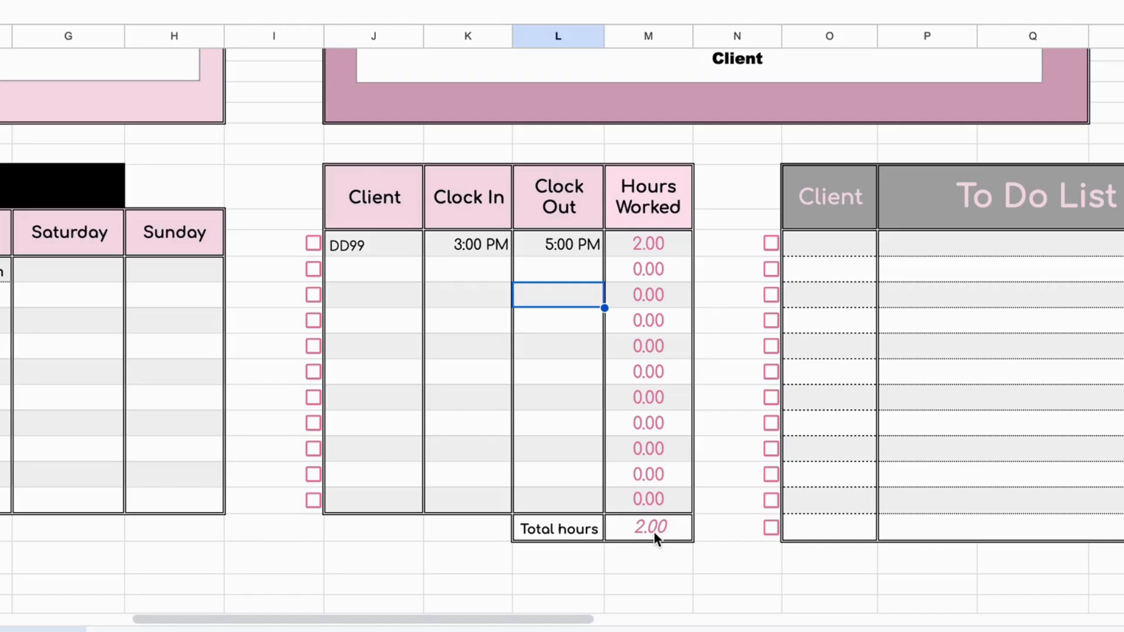
Step: Add HH99 as the client in the second row of the hours-worked table
{"action": "left_click", "coordinate": [365, 273]}
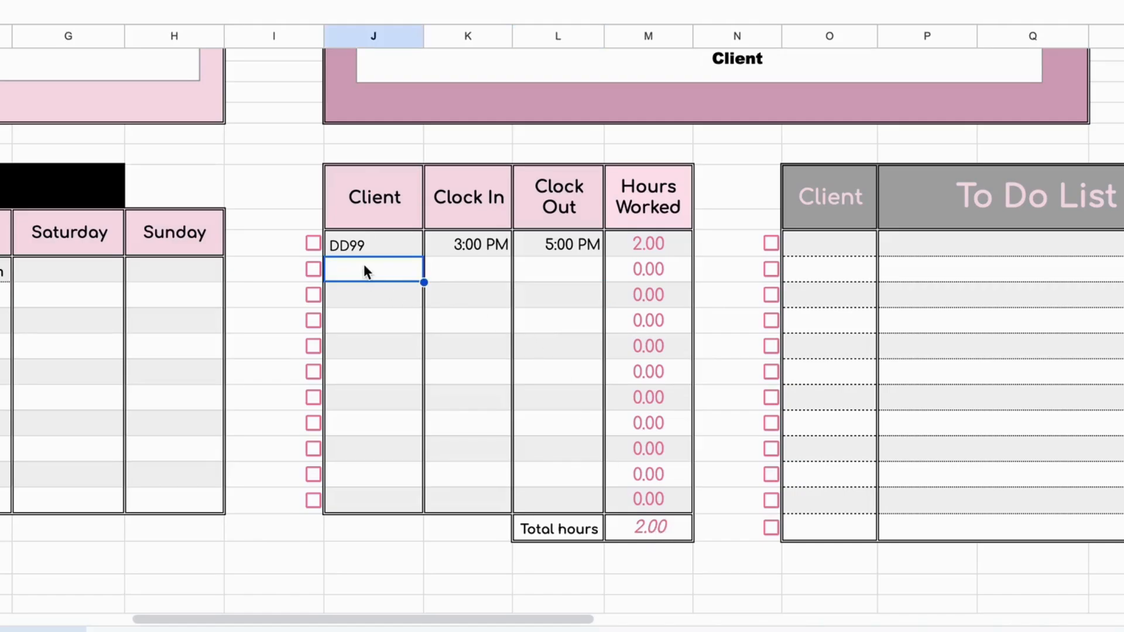
{"action": "type", "text": "HH"}
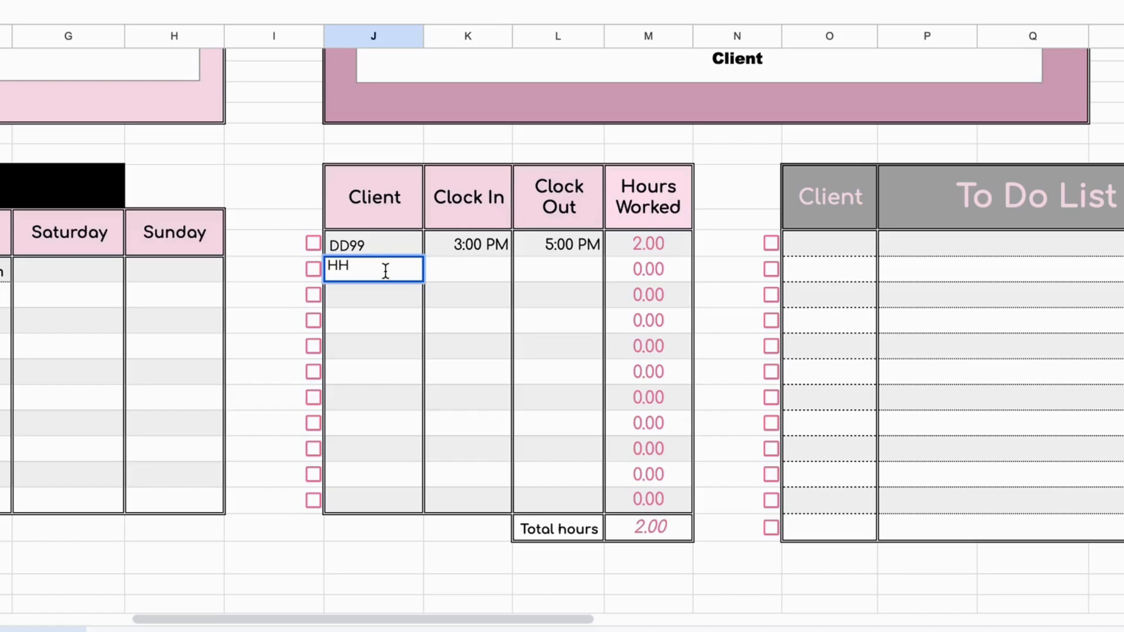
{"action": "type", "text": "99"}
{"action": "left_click", "coordinate": [462, 276]}
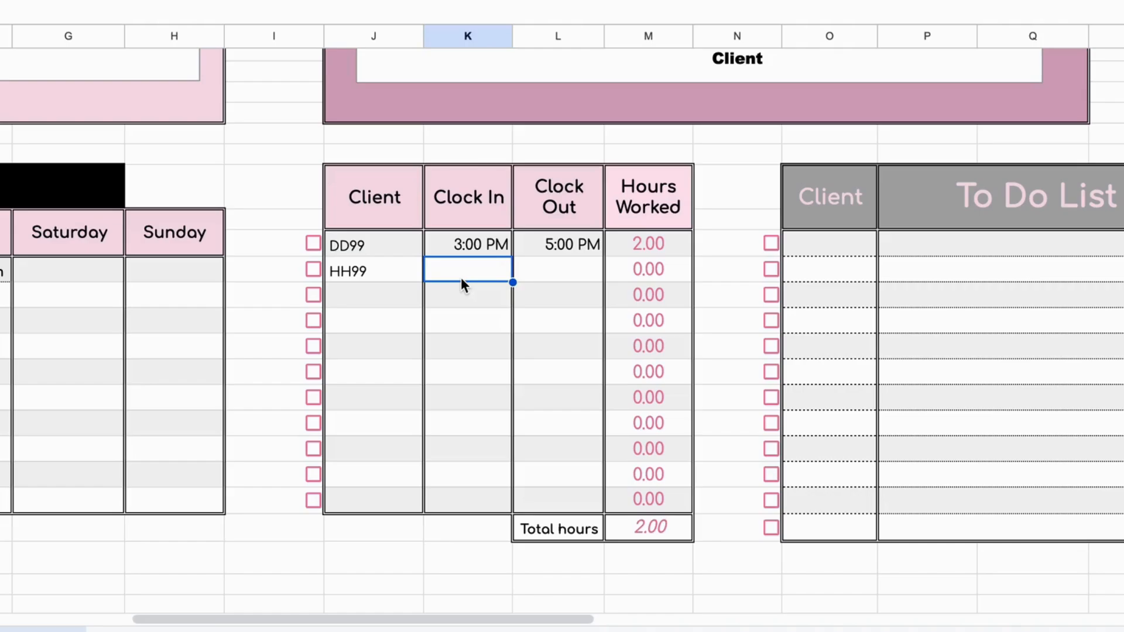
Step: Set HH99's clock-in to 5:05pm and clock-out to 7:10pm in the hours-worked table
{"action": "type", "text": "5:"}
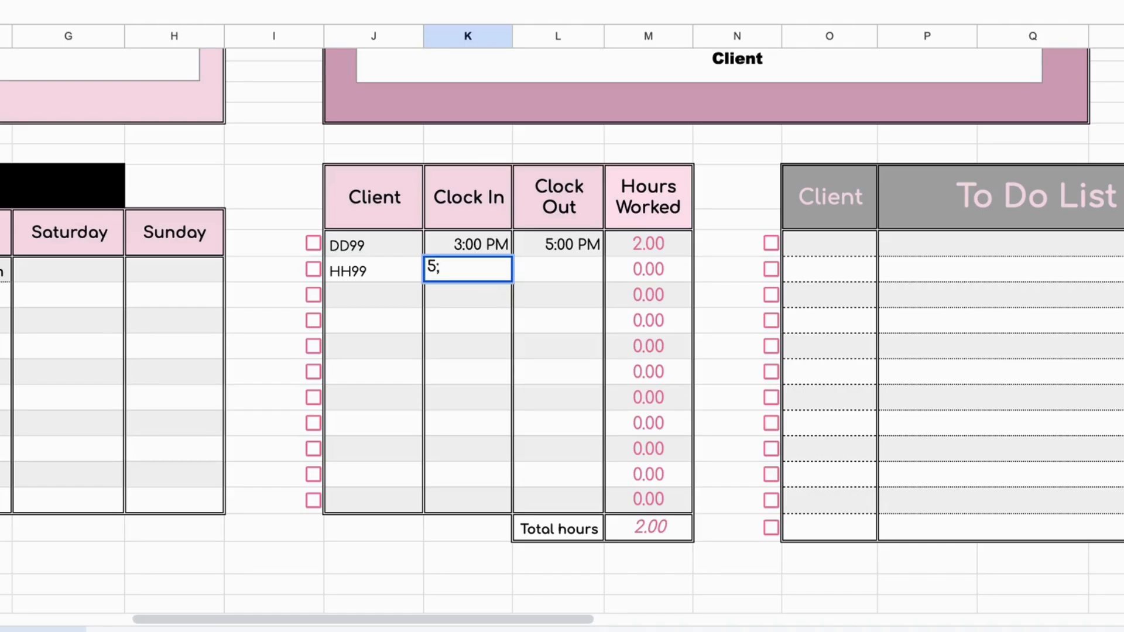
{"action": "type", "text": "05pm"}
{"action": "left_click", "coordinate": [553, 272]}
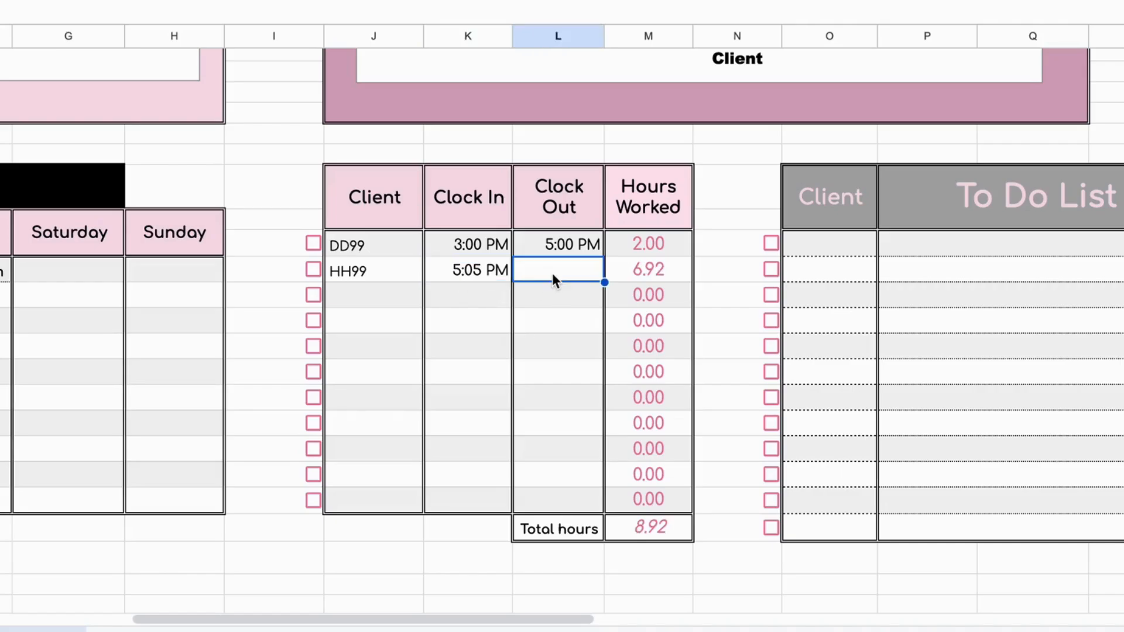
{"action": "type", "text": "7:"}
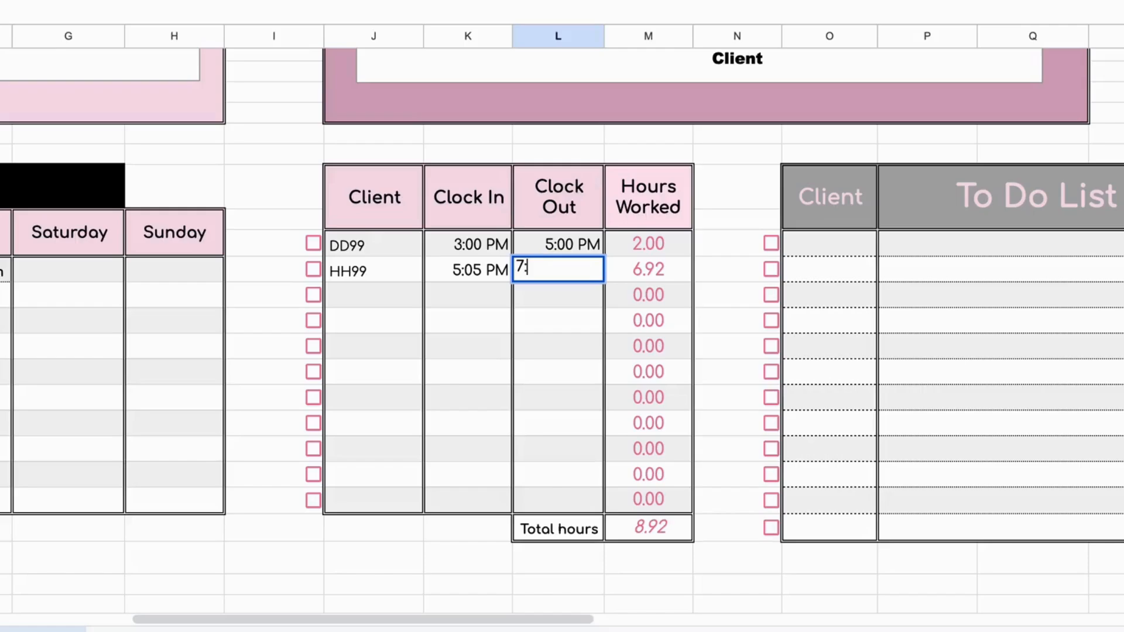
{"action": "type", "text": "10pm"}
{"action": "key", "text": "Return"}
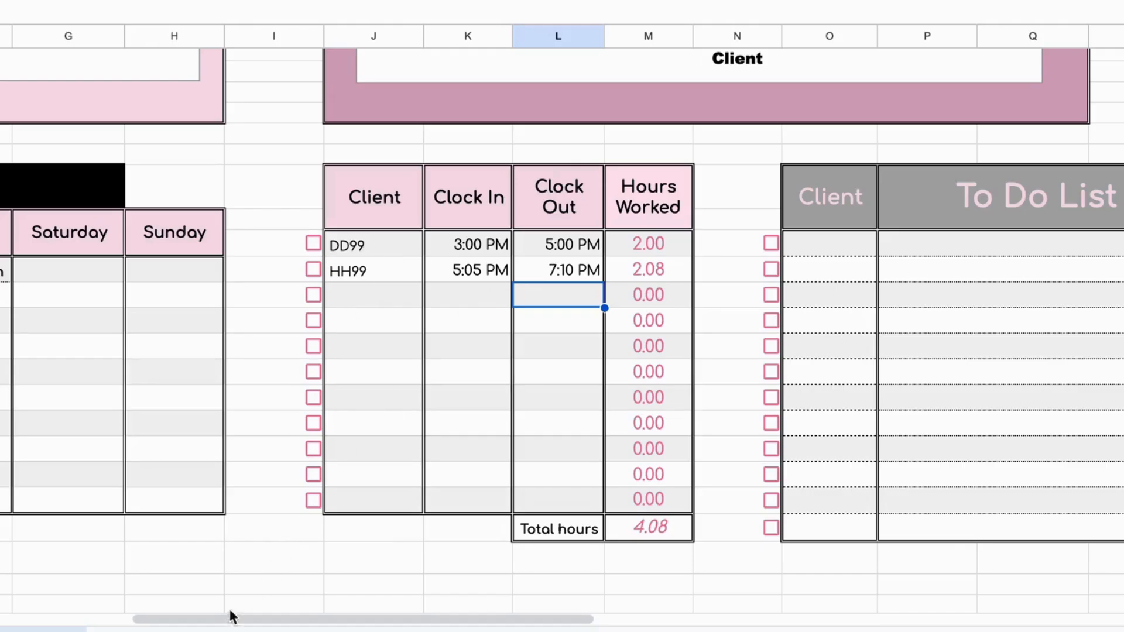
Step: Glance at DD99's session log on its own sheet, return and check off the DD99 and HH99 rows in the hours-worked table
{"action": "left_click", "coordinate": [234, 629]}
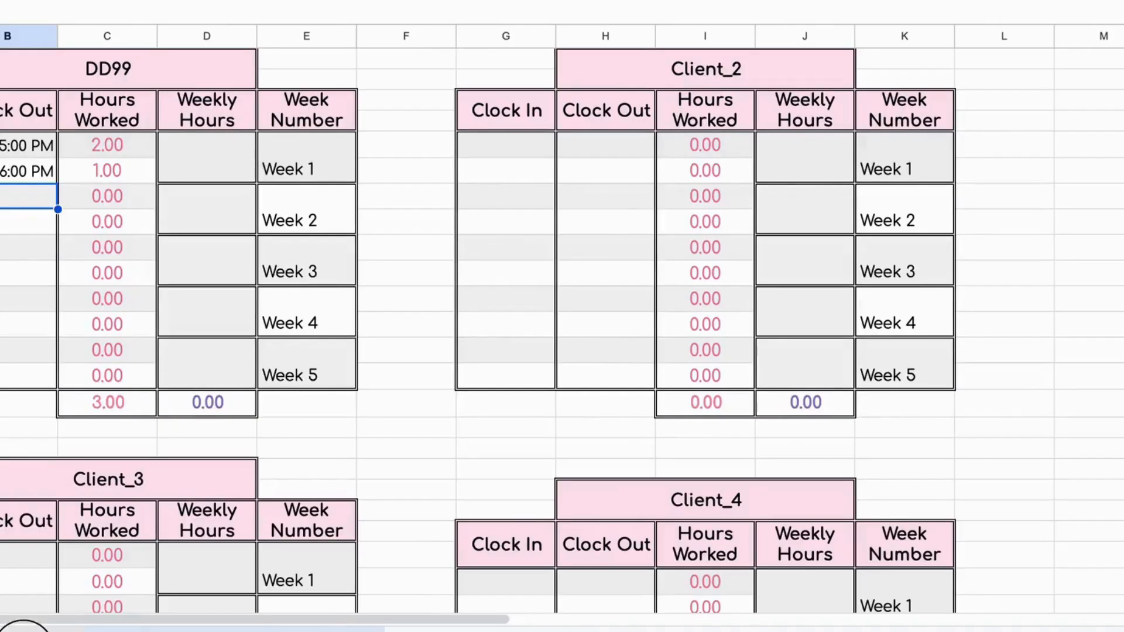
{"action": "left_click", "coordinate": [41, 629]}
{"action": "left_click", "coordinate": [313, 243]}
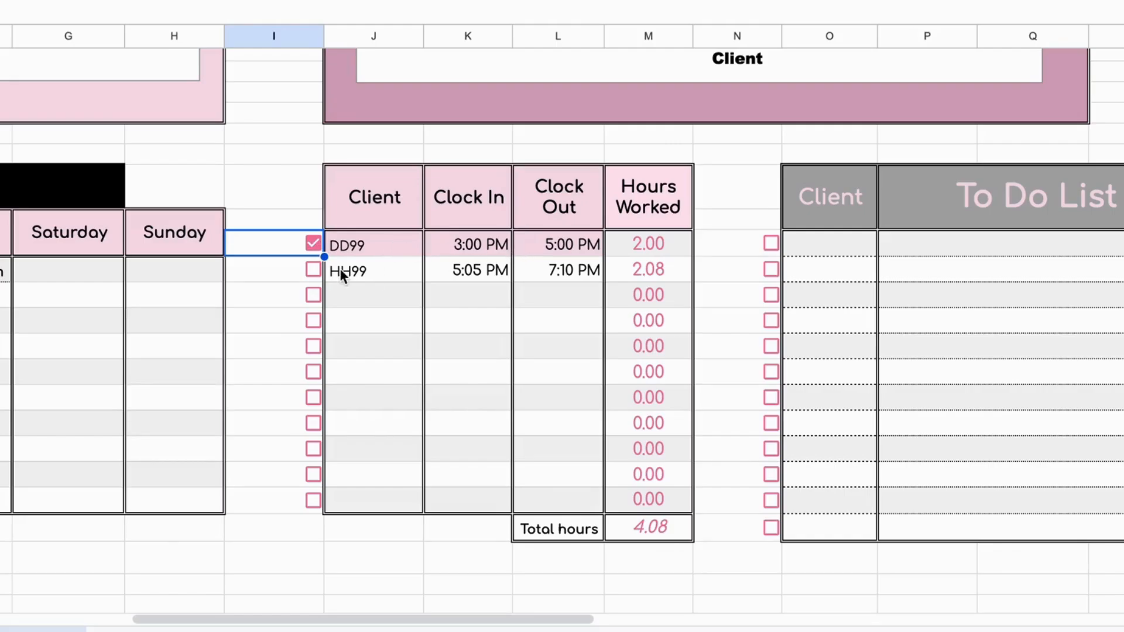
{"action": "left_click", "coordinate": [313, 270]}
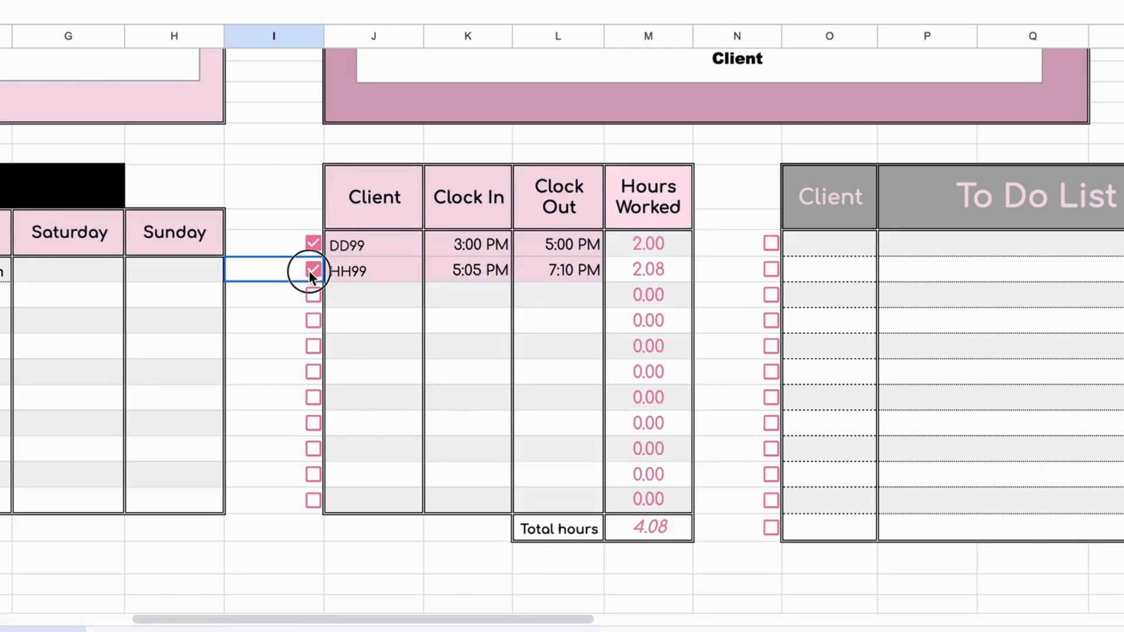
Step: Add "analyze data" for client DD99 to the first row of the To Do List and check it off
{"action": "scroll", "coordinate": [687, 304], "scroll_direction": "right", "scroll_amount": 5}
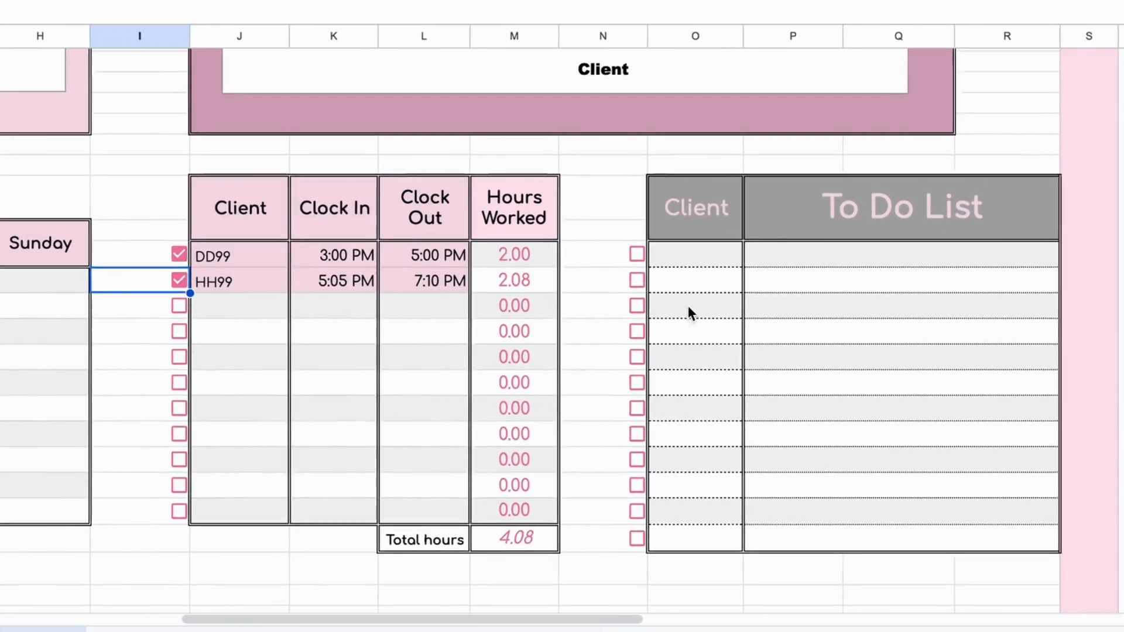
{"action": "left_click", "coordinate": [667, 250]}
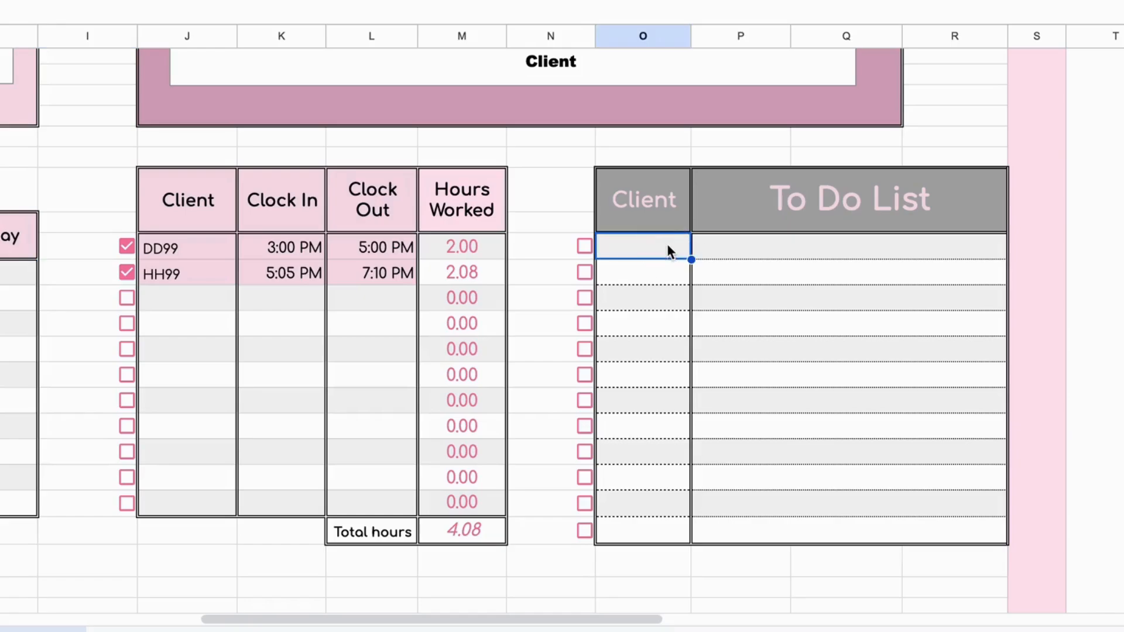
{"action": "type", "text": "DD99"}
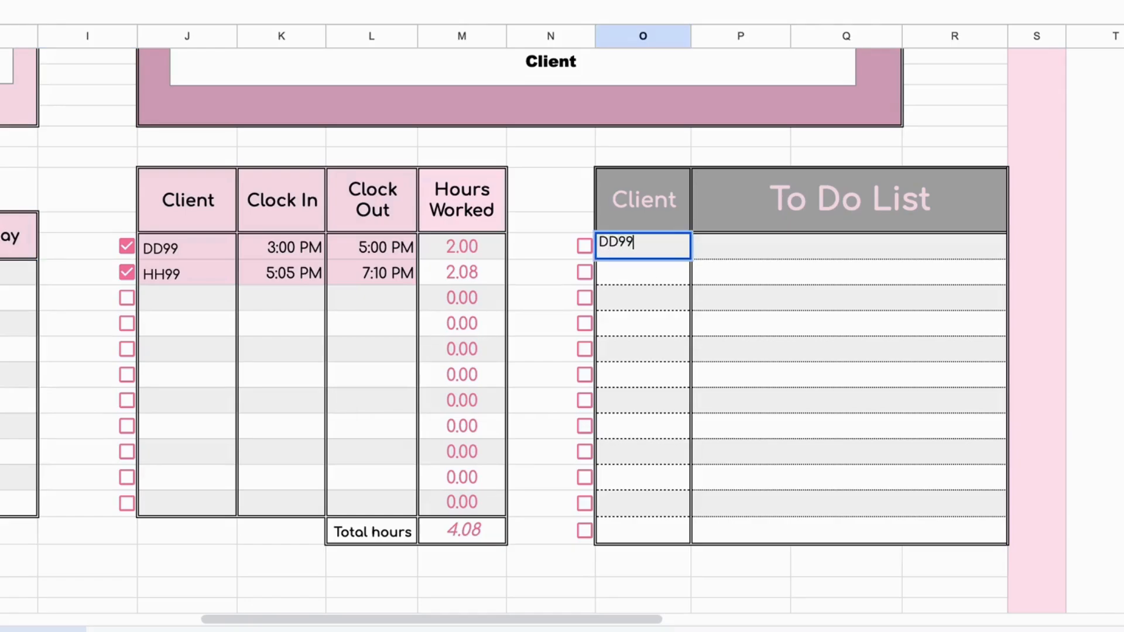
{"action": "left_click", "coordinate": [809, 248]}
{"action": "type", "text": "ana"}
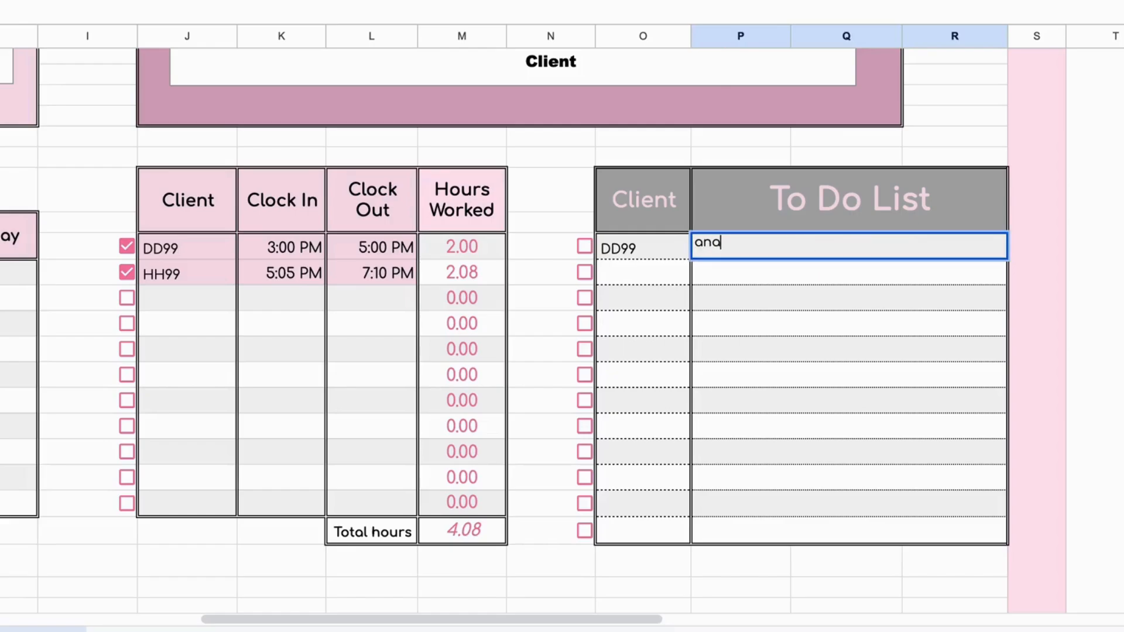
{"action": "type", "text": "lyze data"}
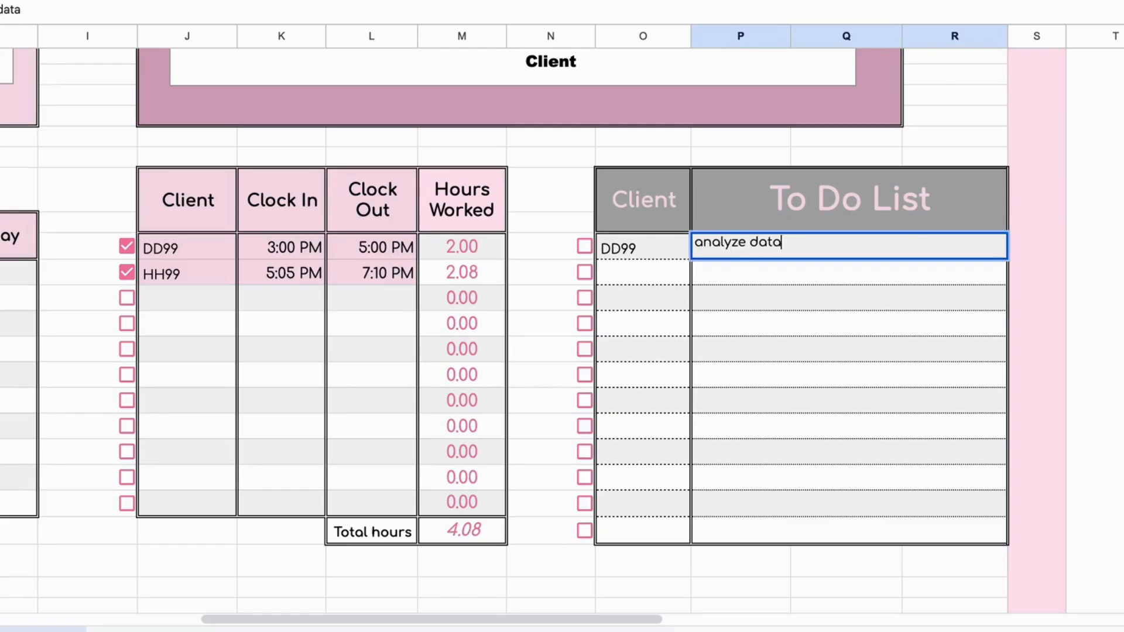
{"action": "key", "text": "Return"}
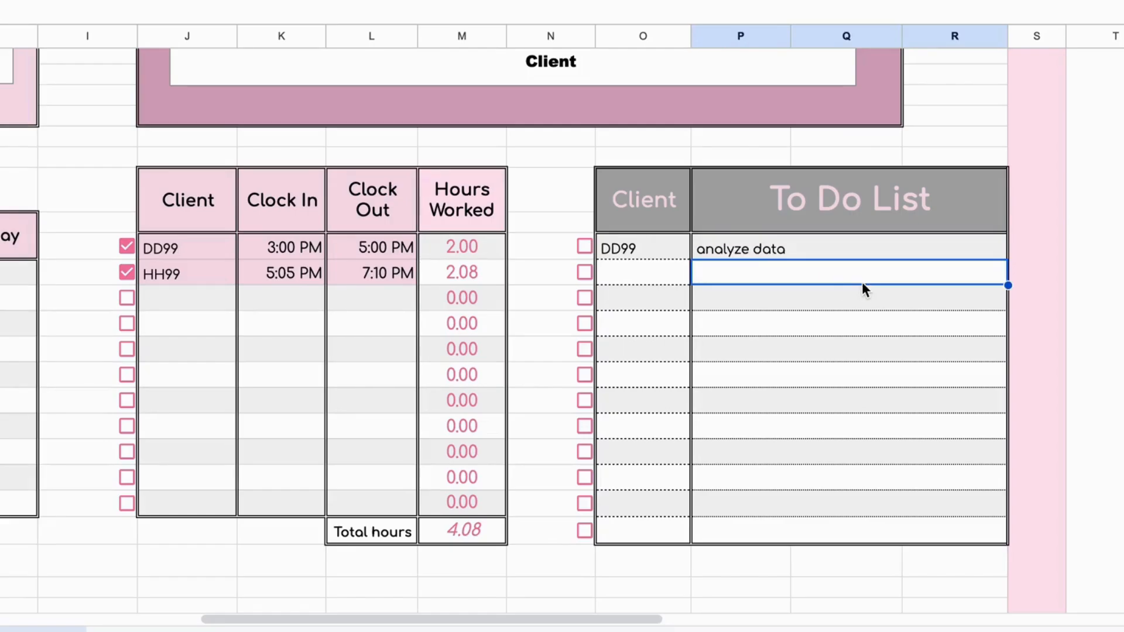
{"action": "left_click", "coordinate": [584, 247]}
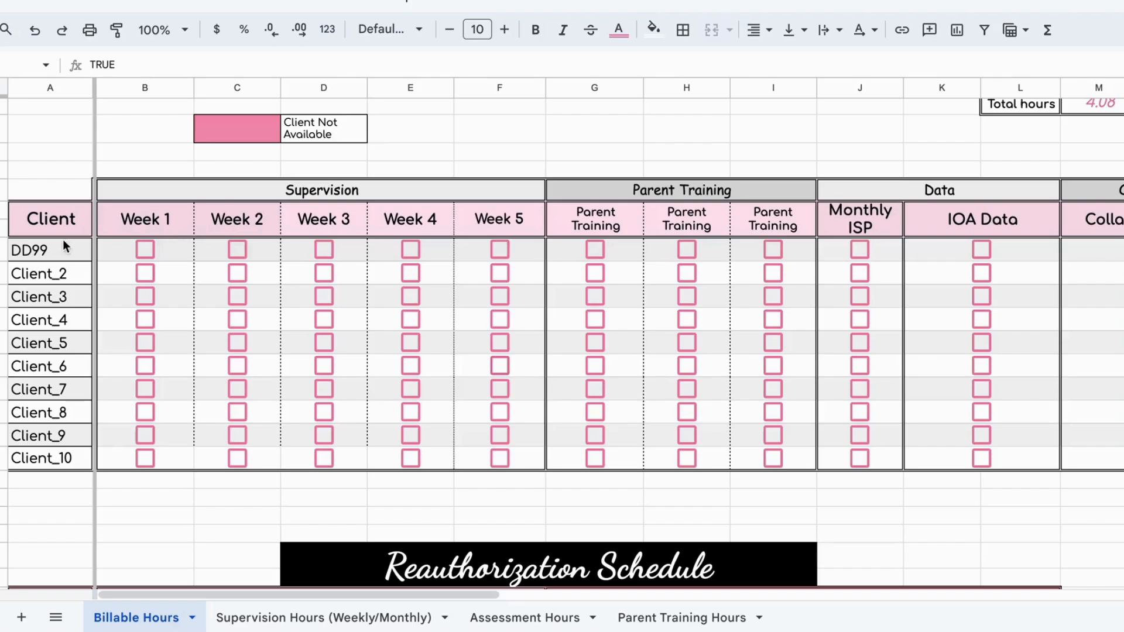
Step: Check off Week 1 supervision for DD99, Client_5 and Client_8
{"action": "left_click", "coordinate": [138, 256]}
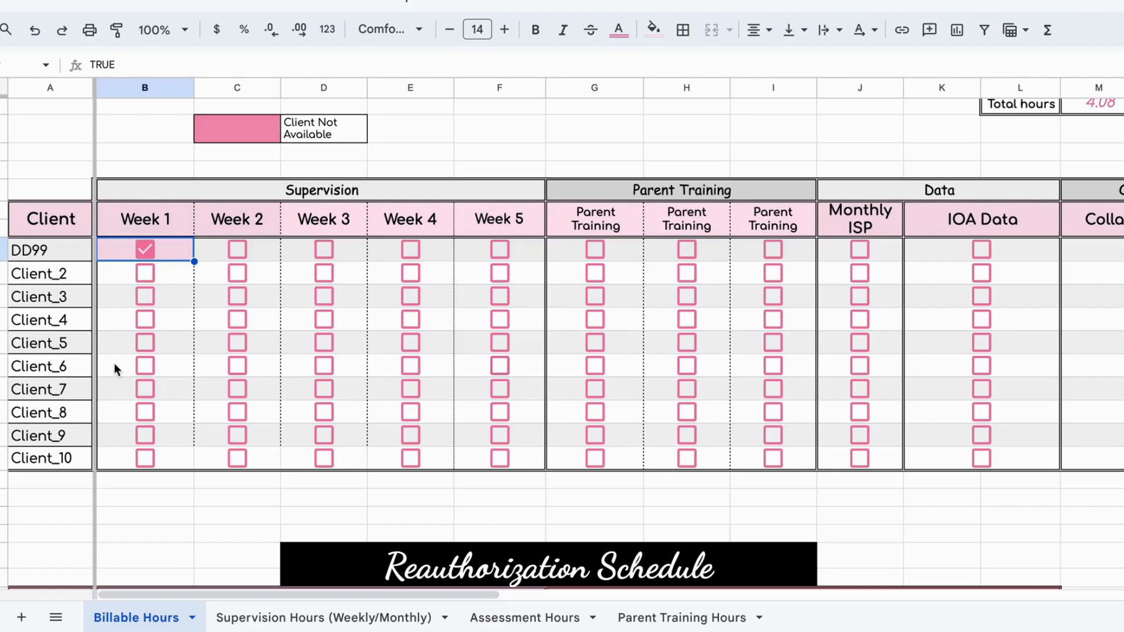
{"action": "left_click", "coordinate": [147, 342]}
{"action": "left_click", "coordinate": [146, 413]}
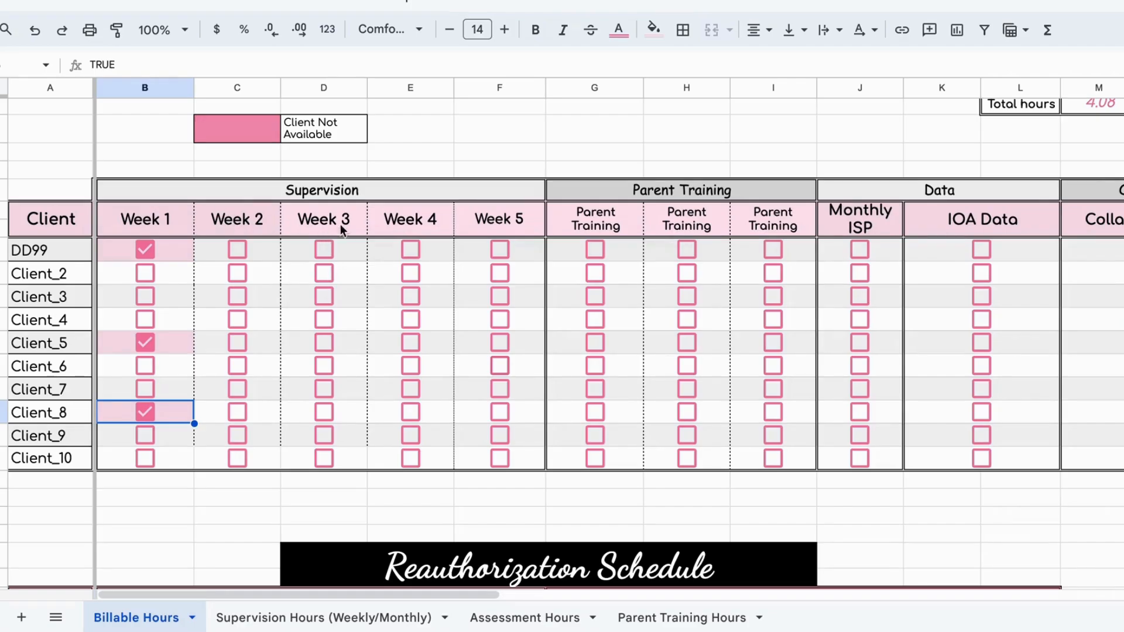
Step: Change the text colour of the Week 2 supervision header to a custom pink
{"action": "left_click", "coordinate": [234, 219]}
{"action": "left_click", "coordinate": [631, 34]}
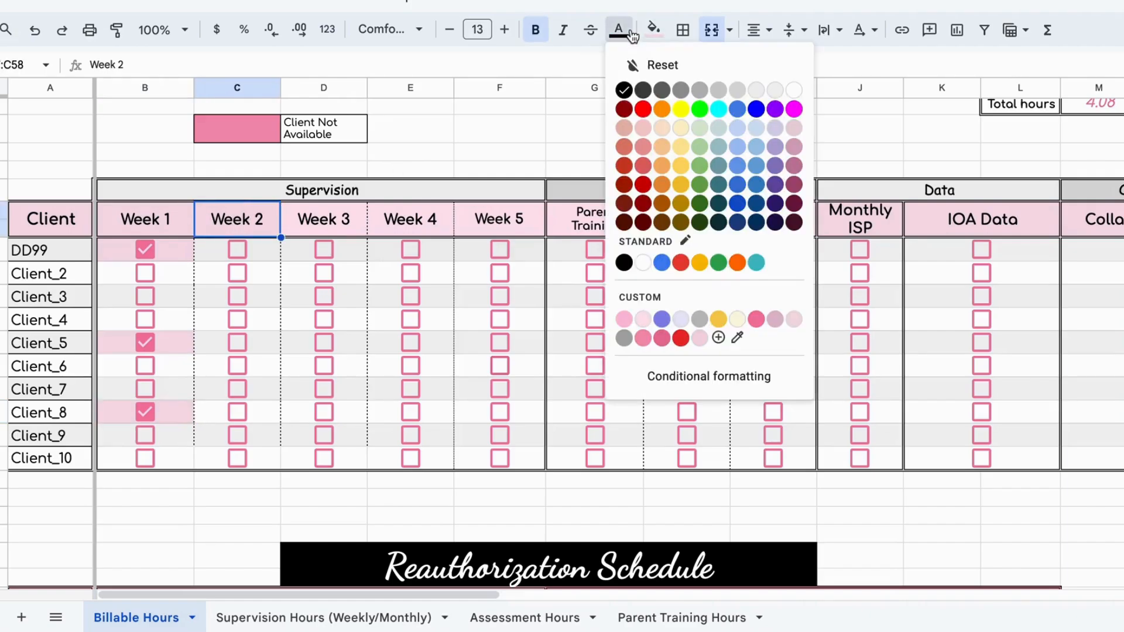
{"action": "left_click", "coordinate": [759, 318]}
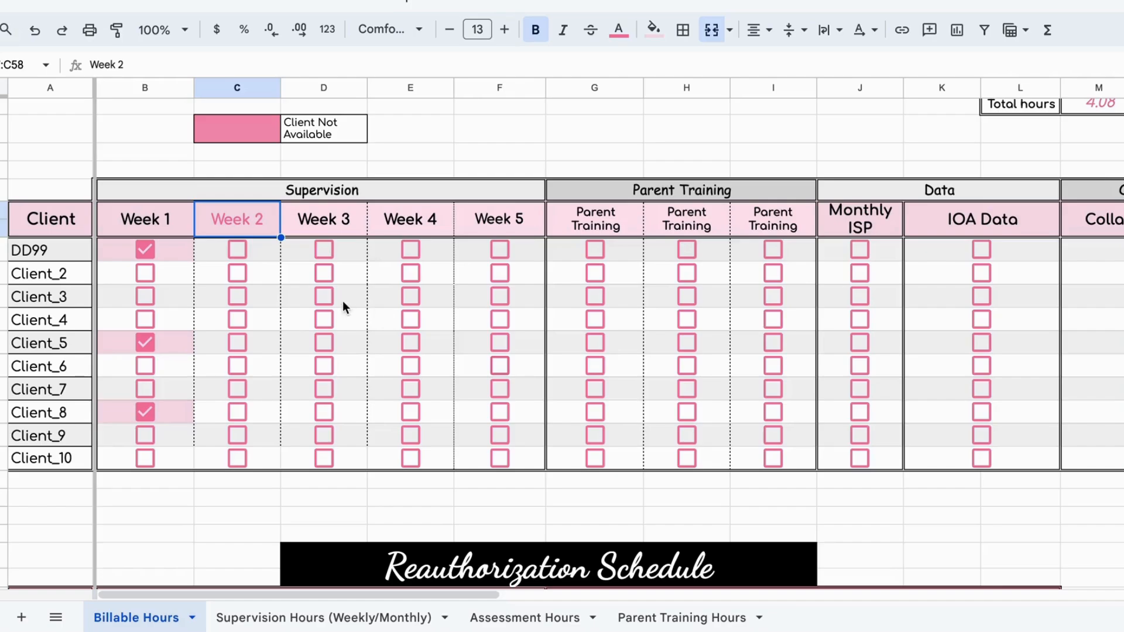
{"action": "left_click", "coordinate": [269, 248]}
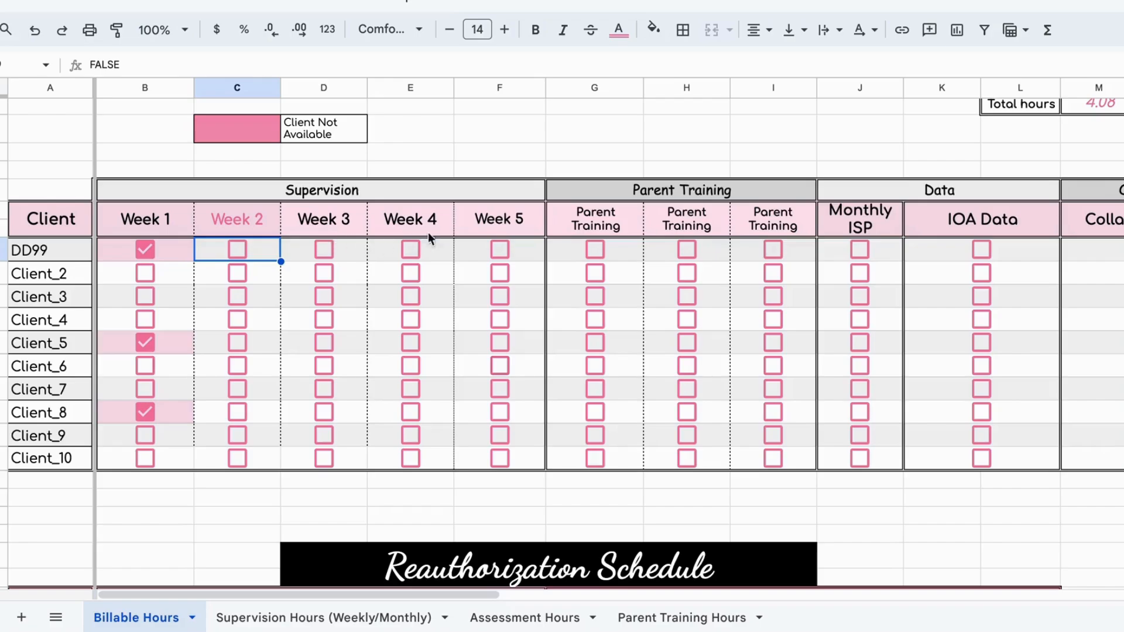
Step: Reset the Week 2 header's text colour and give the Week 3 supervision header a custom pink text colour
{"action": "left_click", "coordinate": [251, 219]}
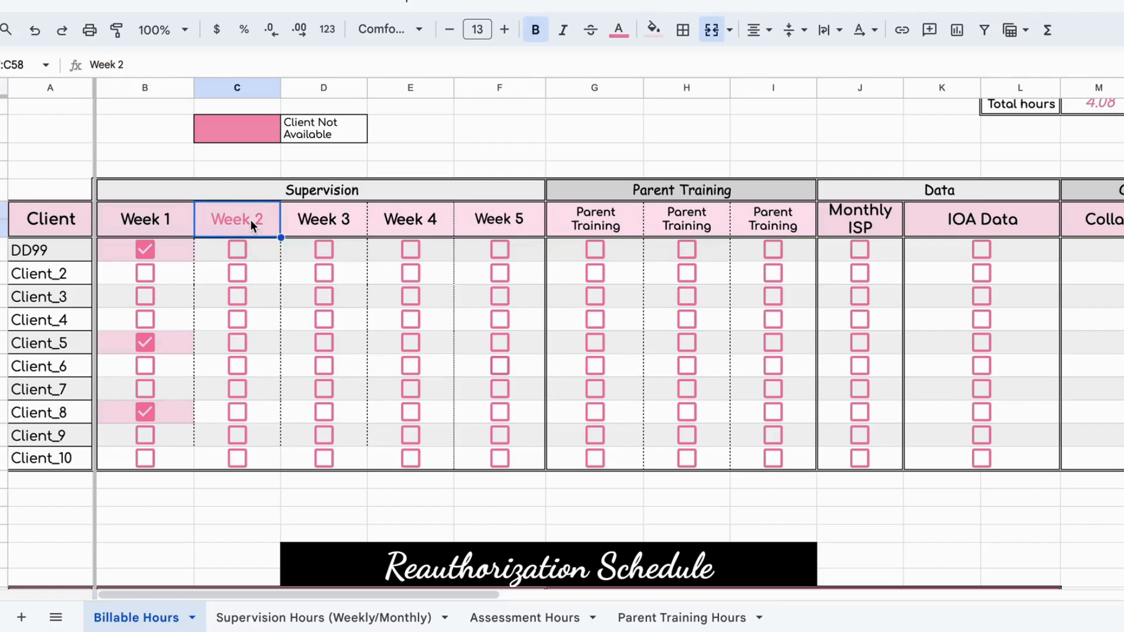
{"action": "left_click", "coordinate": [630, 35]}
{"action": "left_click", "coordinate": [656, 63]}
{"action": "left_click", "coordinate": [323, 236]}
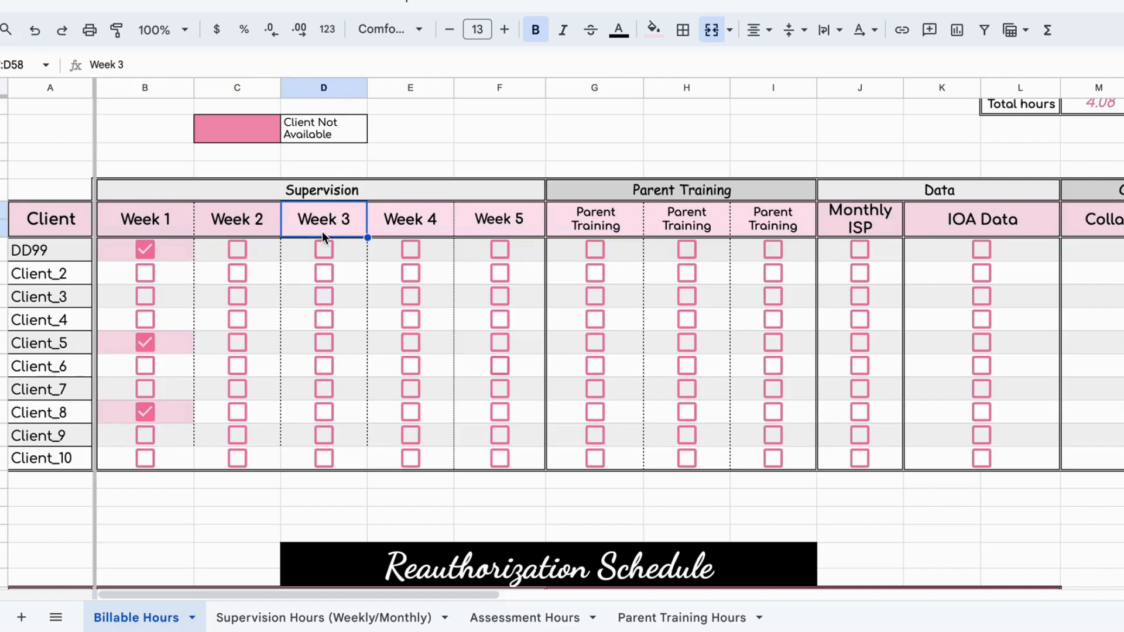
{"action": "left_click", "coordinate": [619, 31]}
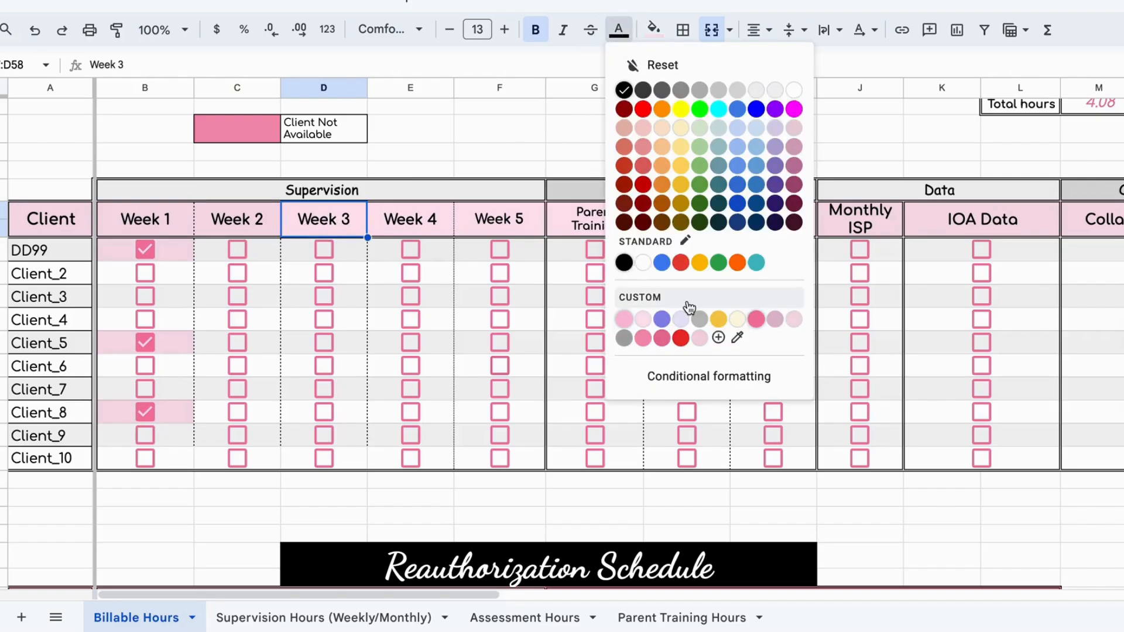
{"action": "left_click", "coordinate": [660, 338]}
{"action": "left_click", "coordinate": [346, 327]}
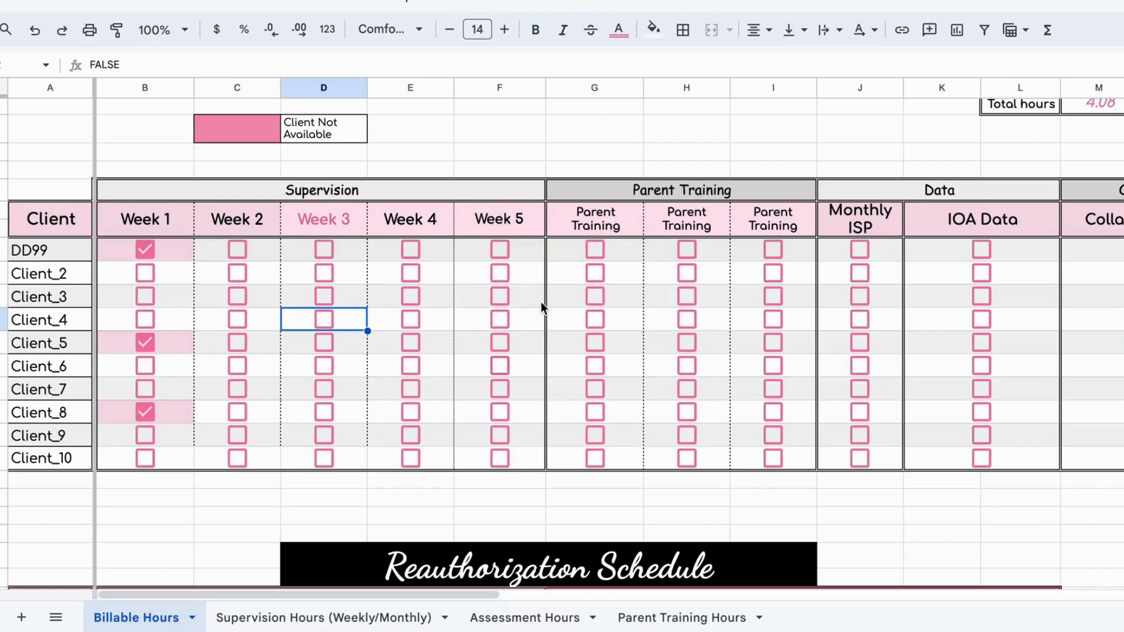
Step: Check off the first Parent Training for Client_3 and the second Parent Training for Client_5
{"action": "scroll", "coordinate": [540, 301], "scroll_direction": "right", "scroll_amount": 5}
{"action": "left_click", "coordinate": [458, 301]}
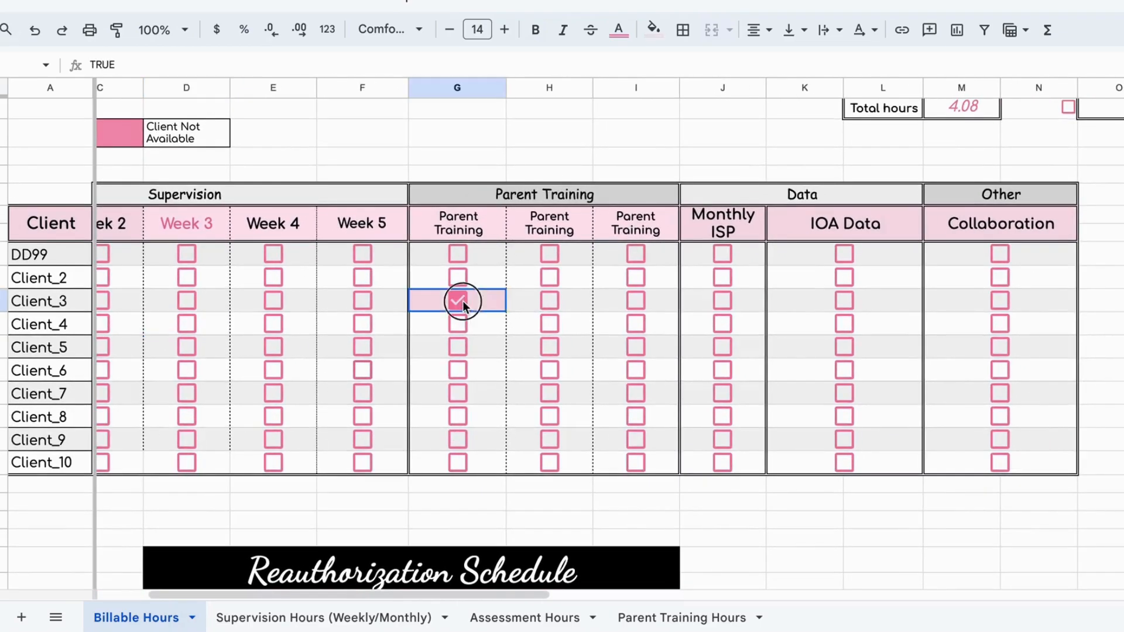
{"action": "left_click", "coordinate": [549, 346]}
Step: Look over the Supervision, Parent Training, Data and Other columns of the client checklist
{"action": "scroll", "coordinate": [717, 334], "scroll_direction": "right", "scroll_amount": 2}
{"action": "scroll", "coordinate": [728, 333], "scroll_direction": "right", "scroll_amount": 1}
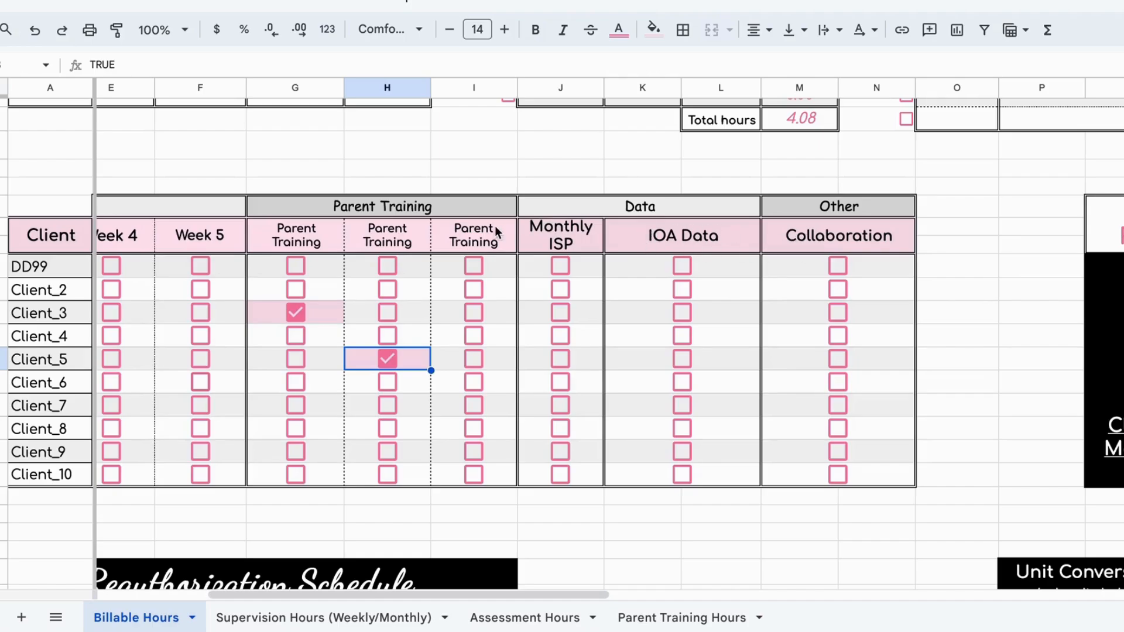
{"action": "scroll", "coordinate": [494, 230], "scroll_direction": "left", "scroll_amount": 3}
{"action": "scroll", "coordinate": [494, 226], "scroll_direction": "left", "scroll_amount": 1}
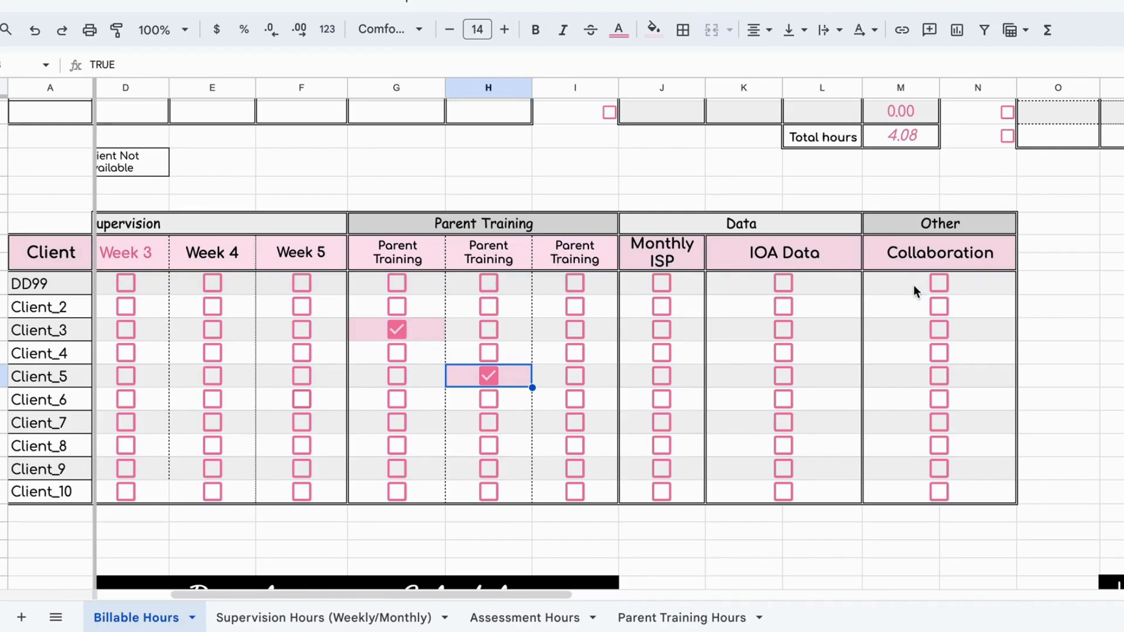
{"action": "scroll", "coordinate": [913, 284], "scroll_direction": "left", "scroll_amount": 5}
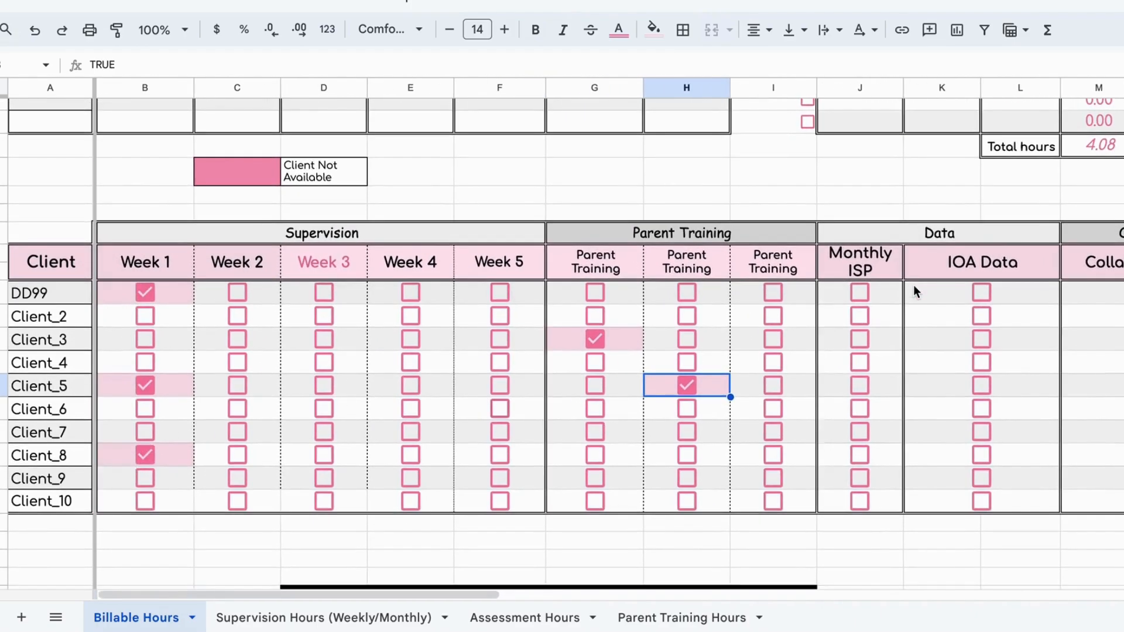
{"action": "scroll", "coordinate": [736, 308], "scroll_direction": "right", "scroll_amount": 3}
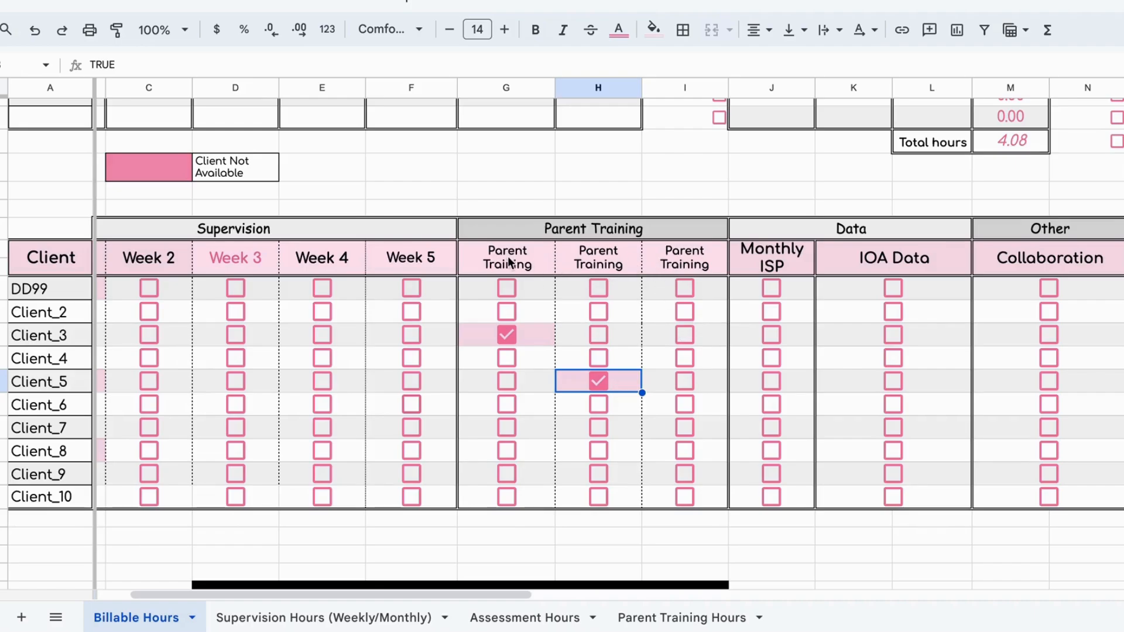
{"action": "left_click", "coordinate": [680, 259]}
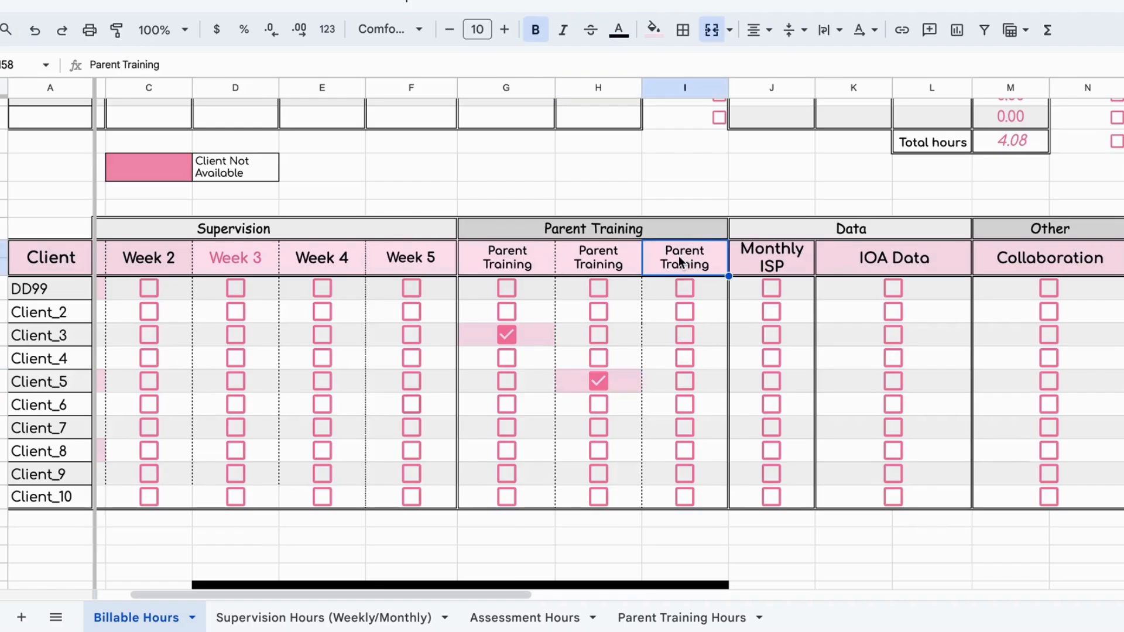
Step: In the second row of the Reauthorization Schedule's Part 1, set the Expires date to 8/29/24 and the Due date to 8/20/2024
{"action": "scroll", "coordinate": [796, 408], "scroll_direction": "down", "scroll_amount": 2}
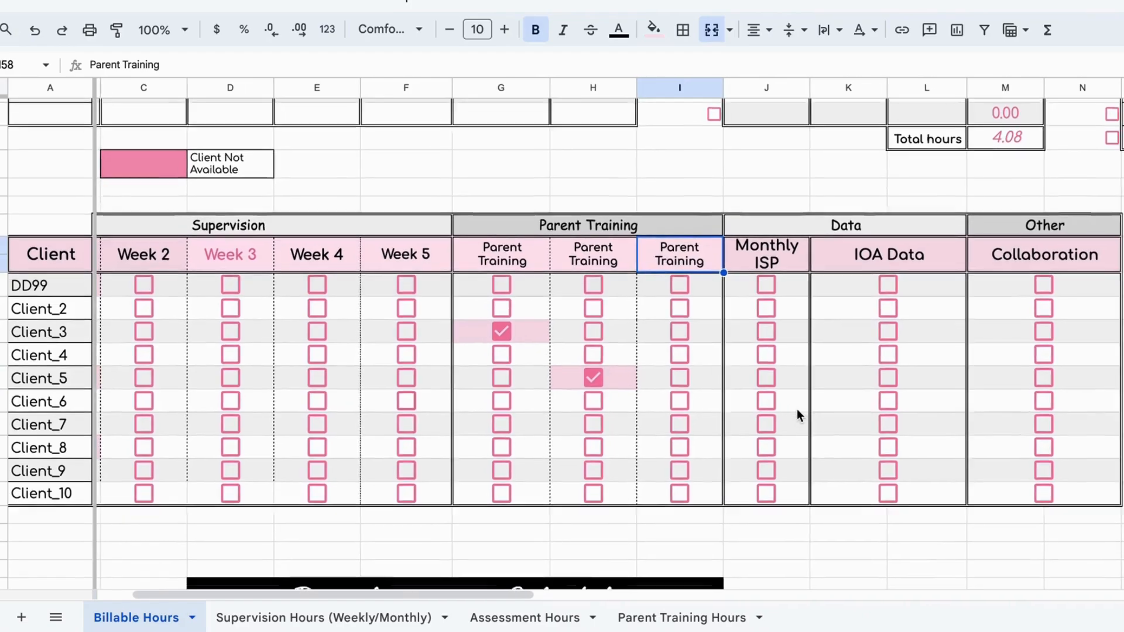
{"action": "scroll", "coordinate": [796, 408], "scroll_direction": "right", "scroll_amount": 5}
{"action": "scroll", "coordinate": [796, 409], "scroll_direction": "up", "scroll_amount": 5}
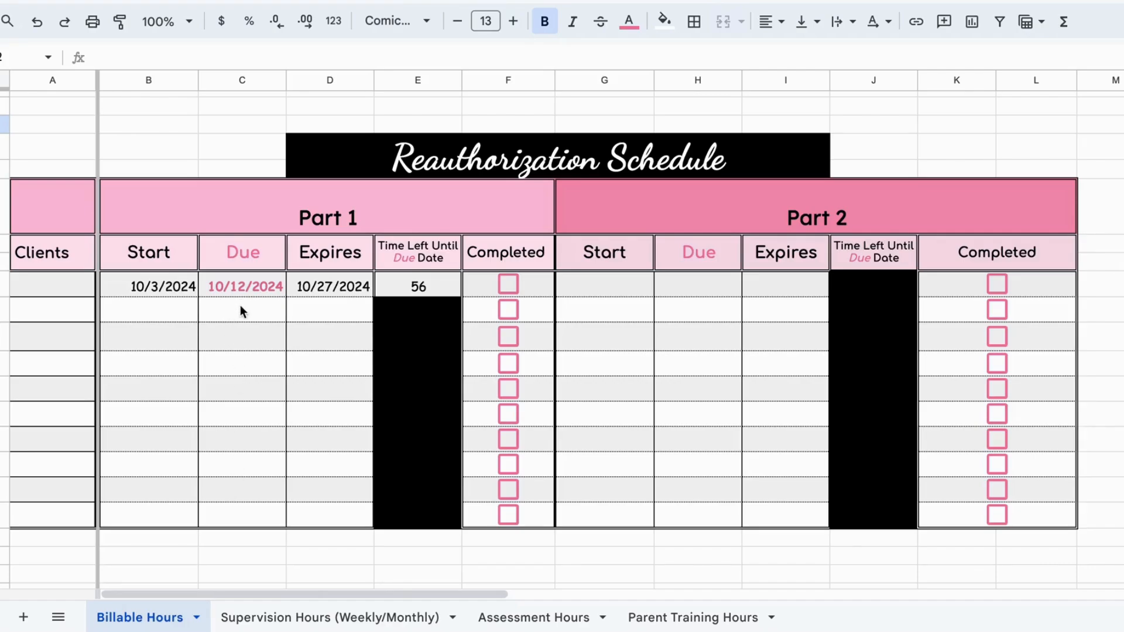
{"action": "double_click", "coordinate": [321, 308]}
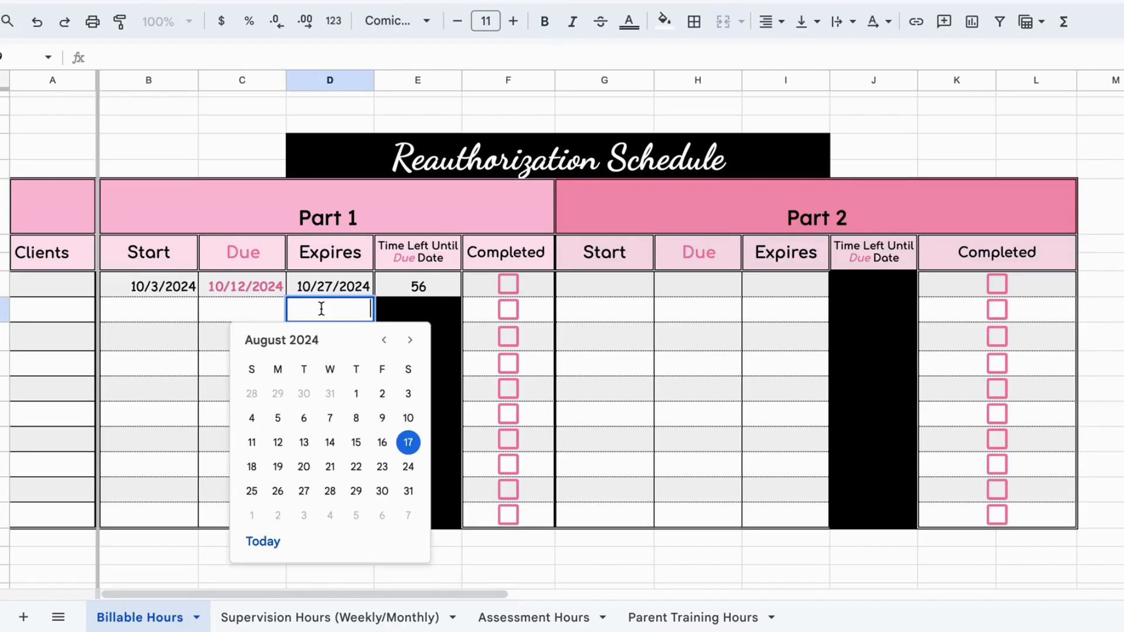
{"action": "left_click", "coordinate": [356, 490]}
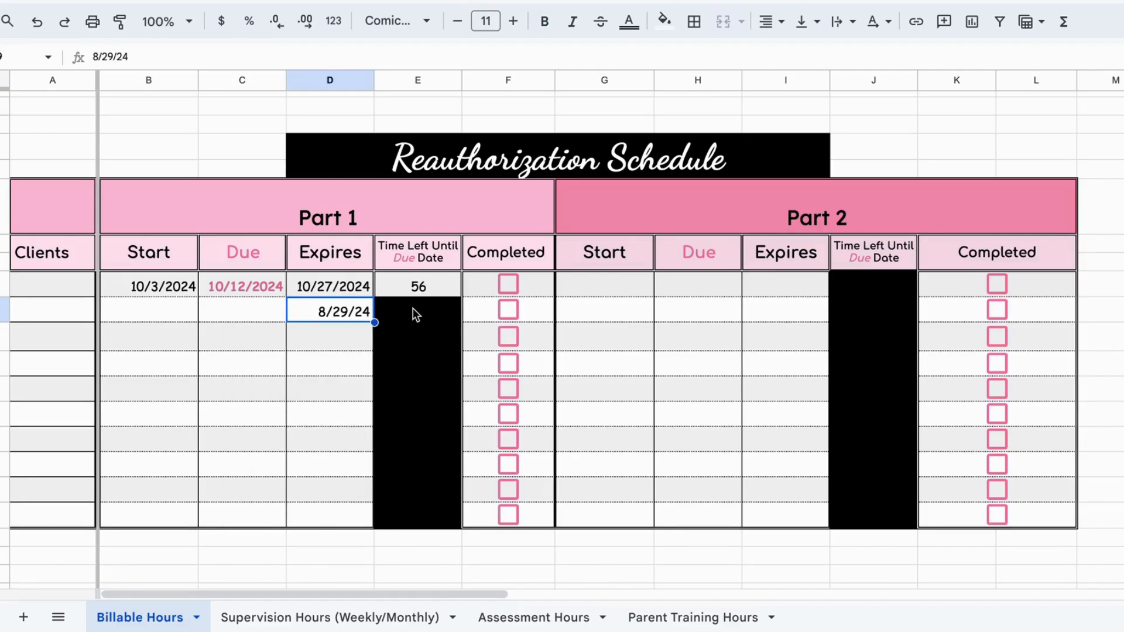
{"action": "double_click", "coordinate": [242, 311]}
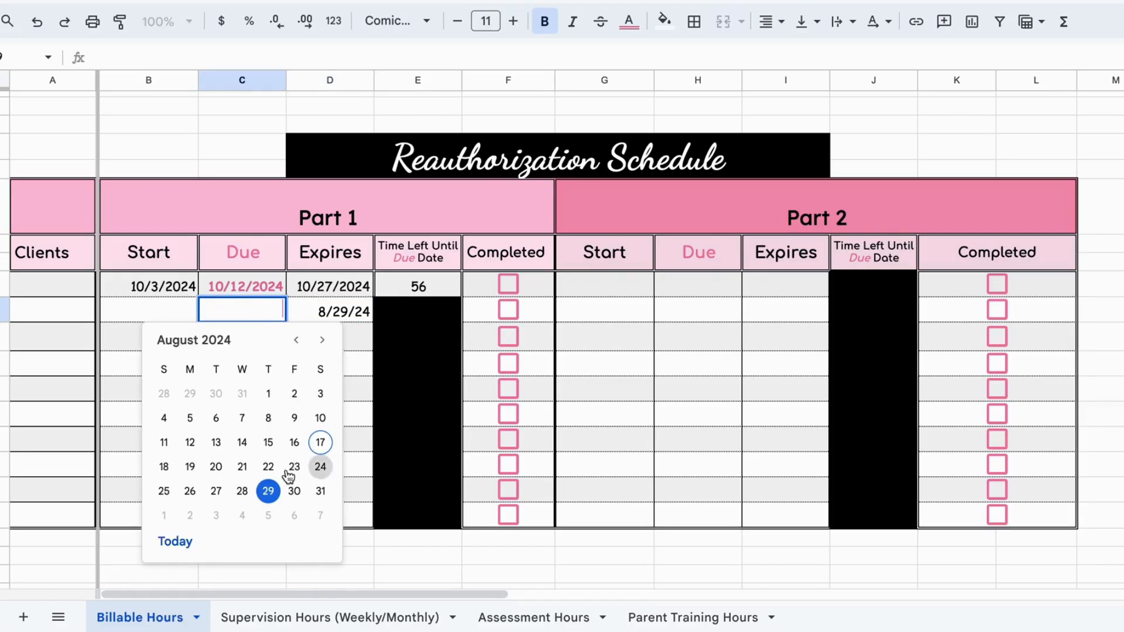
{"action": "left_click", "coordinate": [215, 467]}
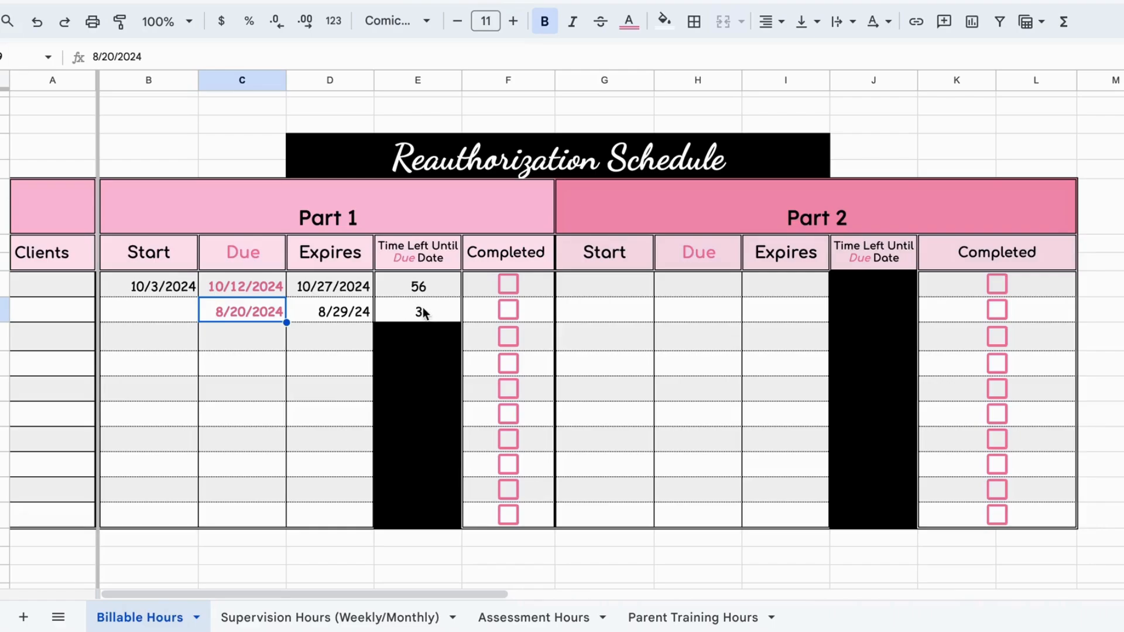
Step: In the second row of the Reauthorization Schedule's Part 1, set the Due date to 8/18/2024 and mark it Completed
{"action": "double_click", "coordinate": [261, 311]}
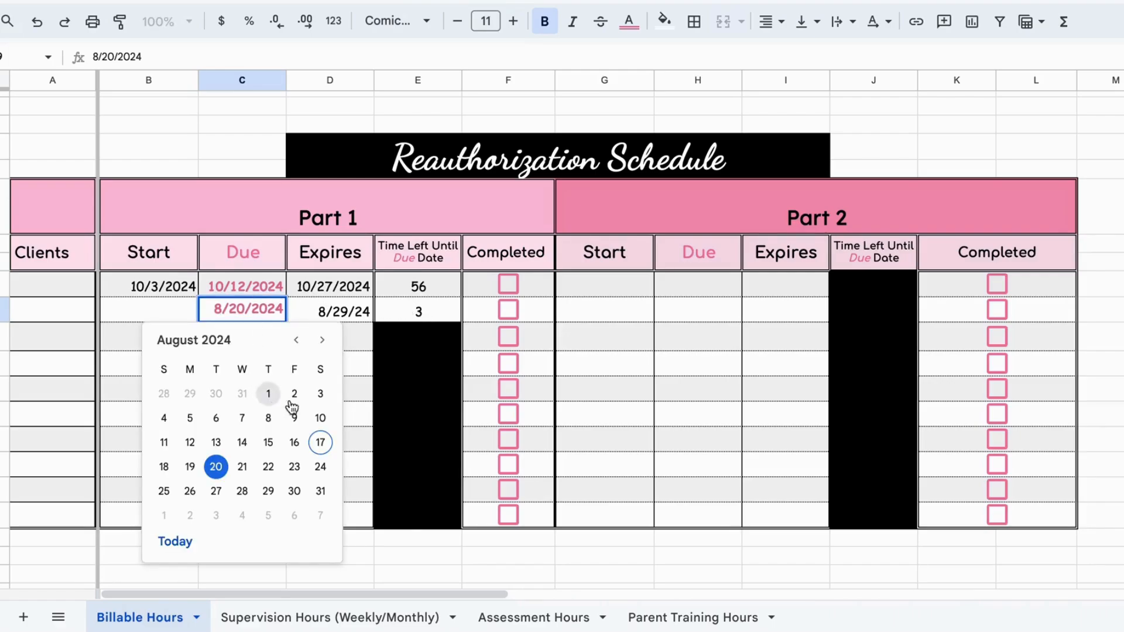
{"action": "left_click", "coordinate": [321, 442]}
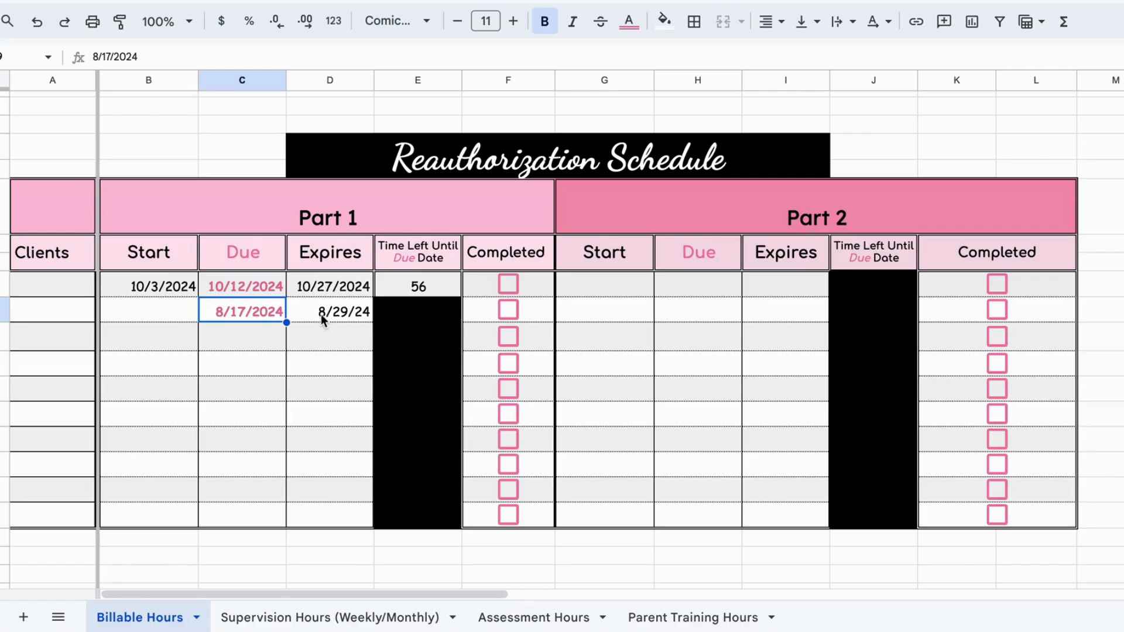
{"action": "double_click", "coordinate": [255, 307]}
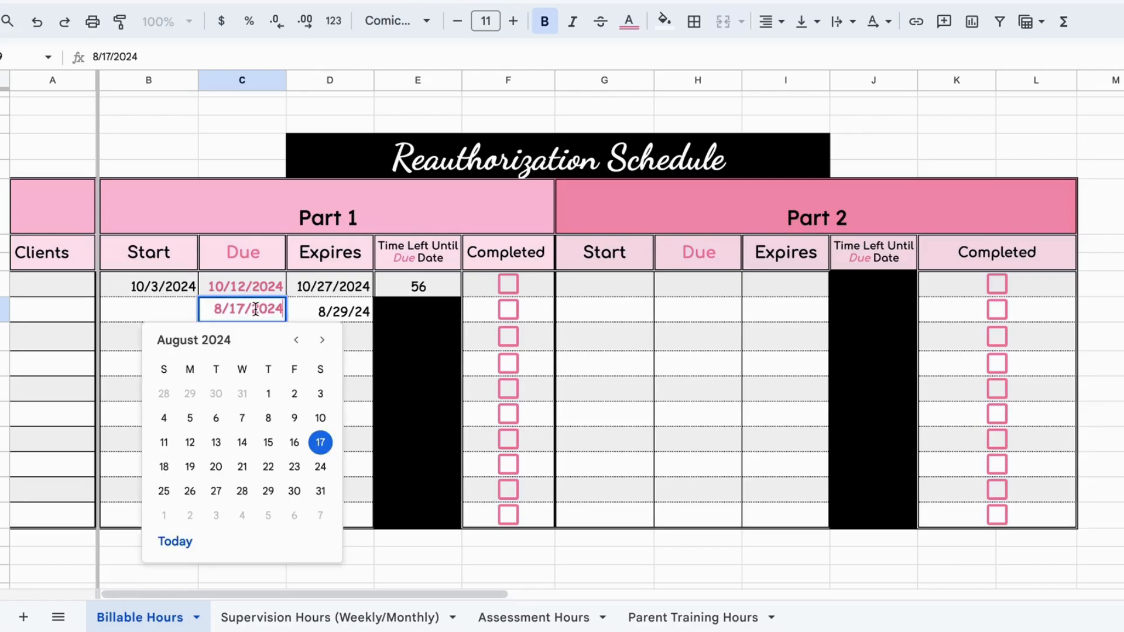
{"action": "left_click", "coordinate": [165, 467]}
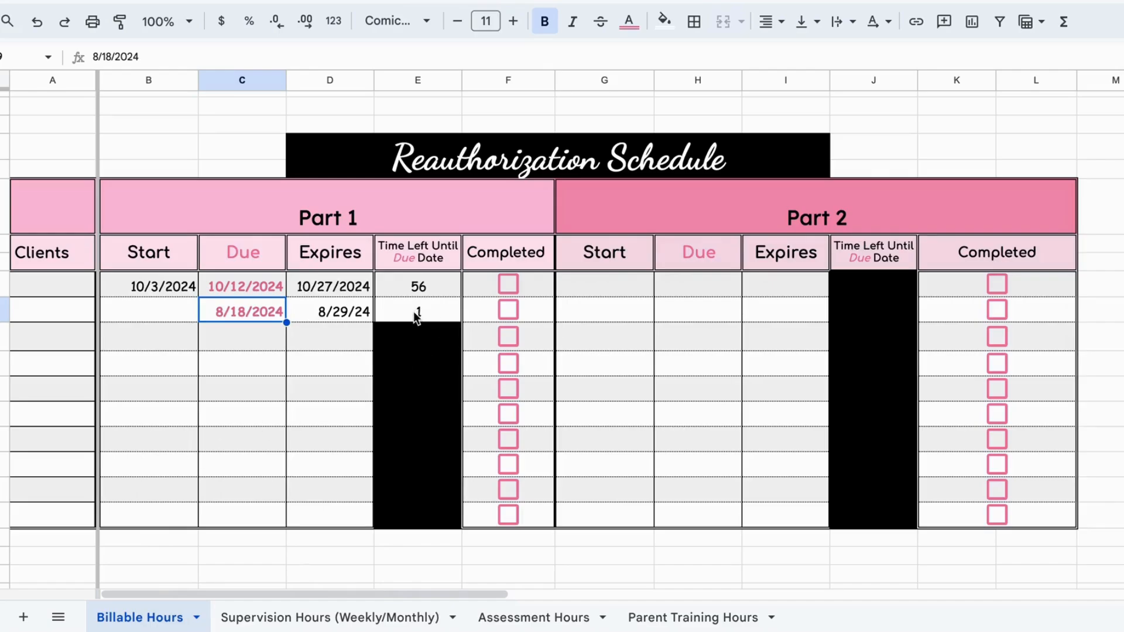
{"action": "left_click", "coordinate": [511, 306]}
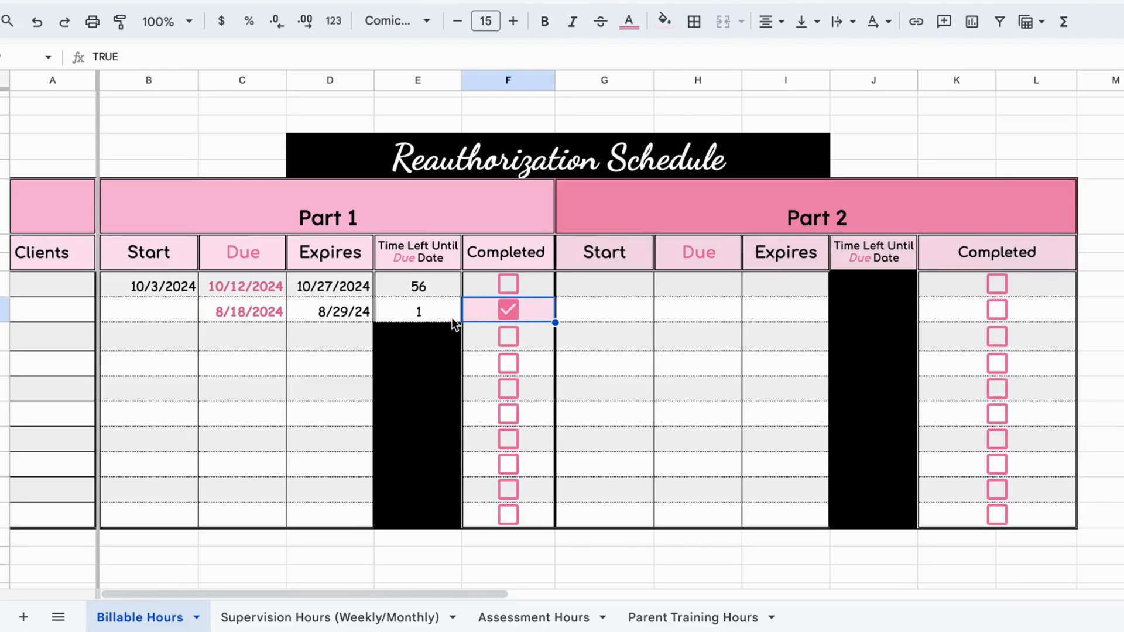
Step: Examine the Hours per Week, Units per Week and Total Units for 26 Weeks cells in the Unit Conversion Calculator
{"action": "scroll", "coordinate": [451, 317], "scroll_direction": "right", "scroll_amount": 10}
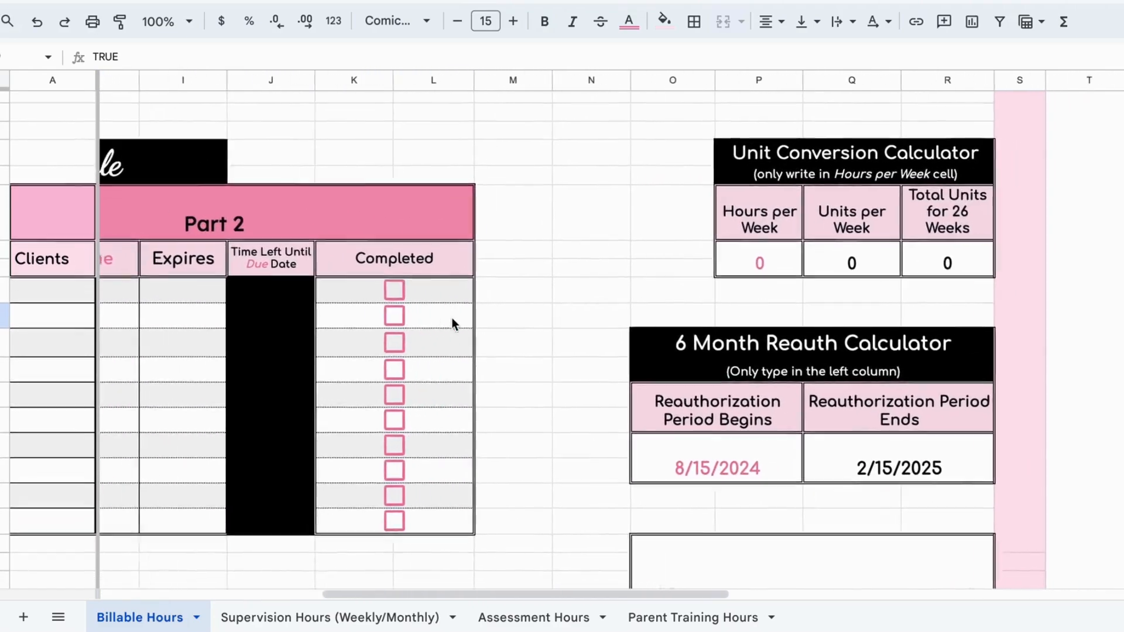
{"action": "scroll", "coordinate": [452, 317], "scroll_direction": "right", "scroll_amount": 1}
{"action": "scroll", "coordinate": [451, 317], "scroll_direction": "down", "scroll_amount": 1}
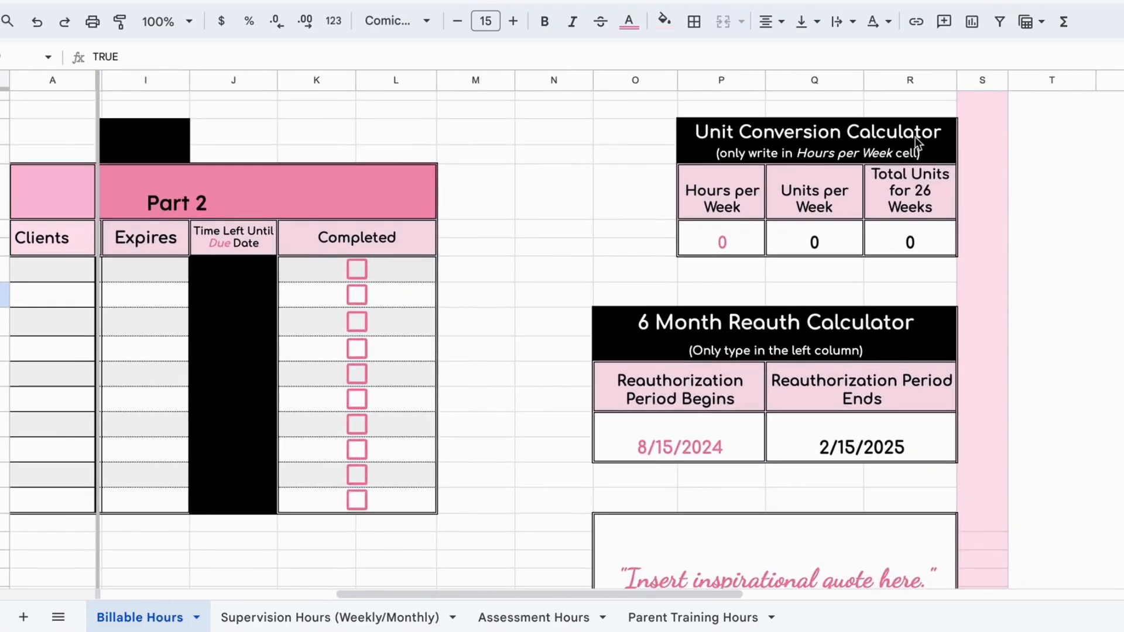
{"action": "left_click", "coordinate": [708, 243]}
{"action": "left_click", "coordinate": [800, 245]}
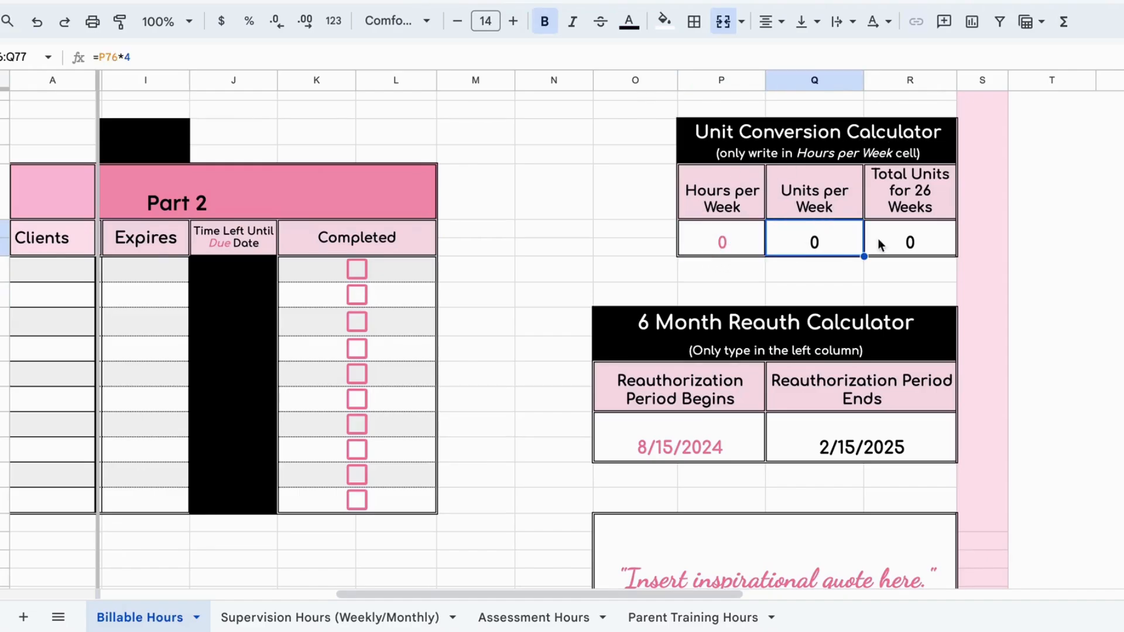
{"action": "left_click", "coordinate": [879, 245]}
{"action": "left_click", "coordinate": [839, 239]}
{"action": "left_click", "coordinate": [910, 245]}
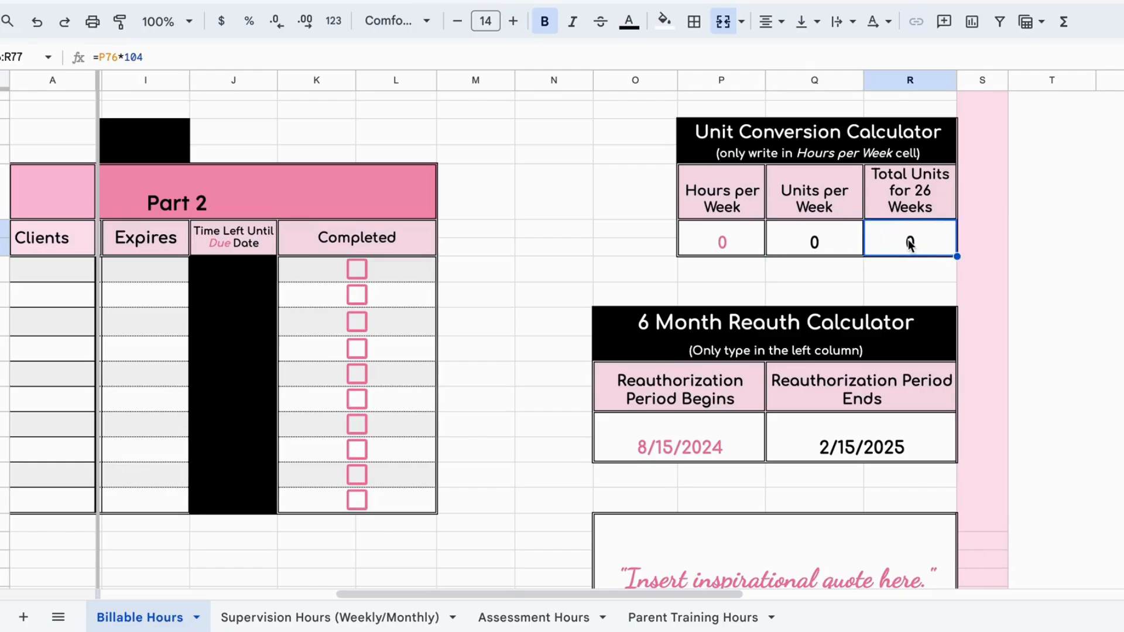
Step: Set Hours per Week in the Unit Conversion Calculator to 15
{"action": "double_click", "coordinate": [704, 236]}
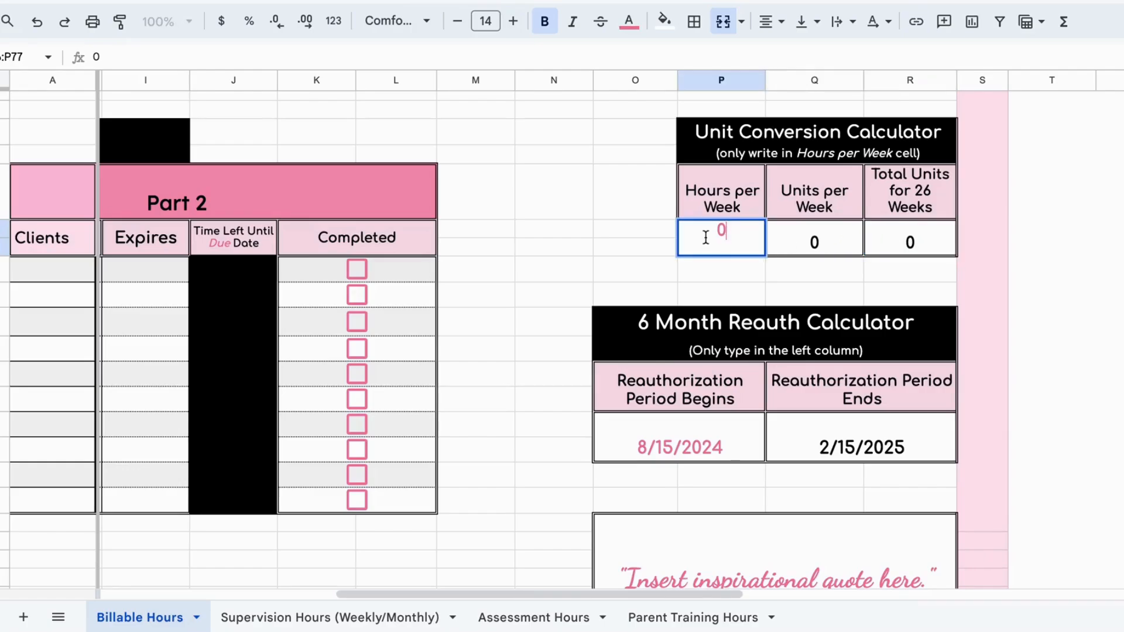
{"action": "key", "text": "BackSpace"}
{"action": "type", "text": "15"}
{"action": "left_click", "coordinate": [611, 250]}
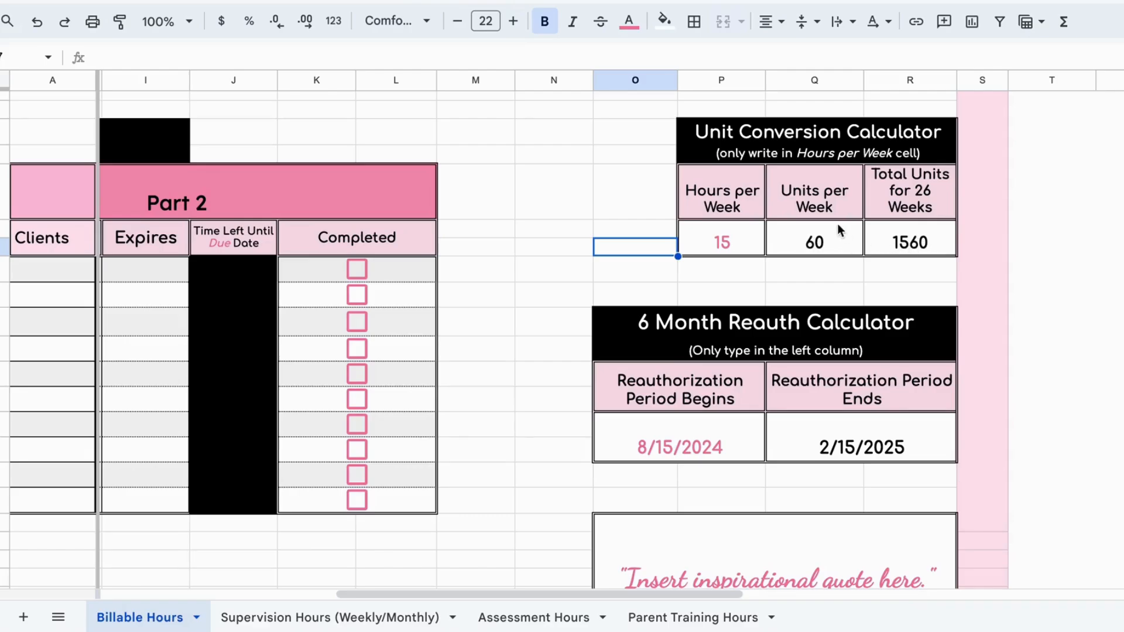
Step: Set the Reauthorization Period Begins date in the 6 Month Reauth Calculator to 8/20/2024
{"action": "scroll", "coordinate": [844, 207], "scroll_direction": "down", "scroll_amount": 5}
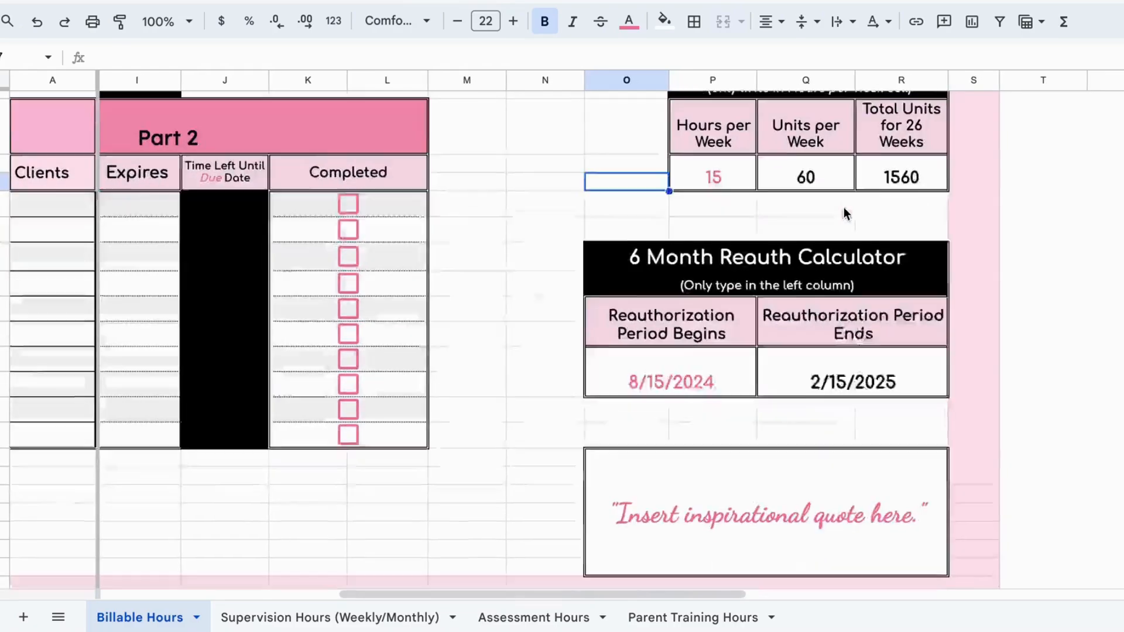
{"action": "scroll", "coordinate": [844, 207], "scroll_direction": "up", "scroll_amount": 1}
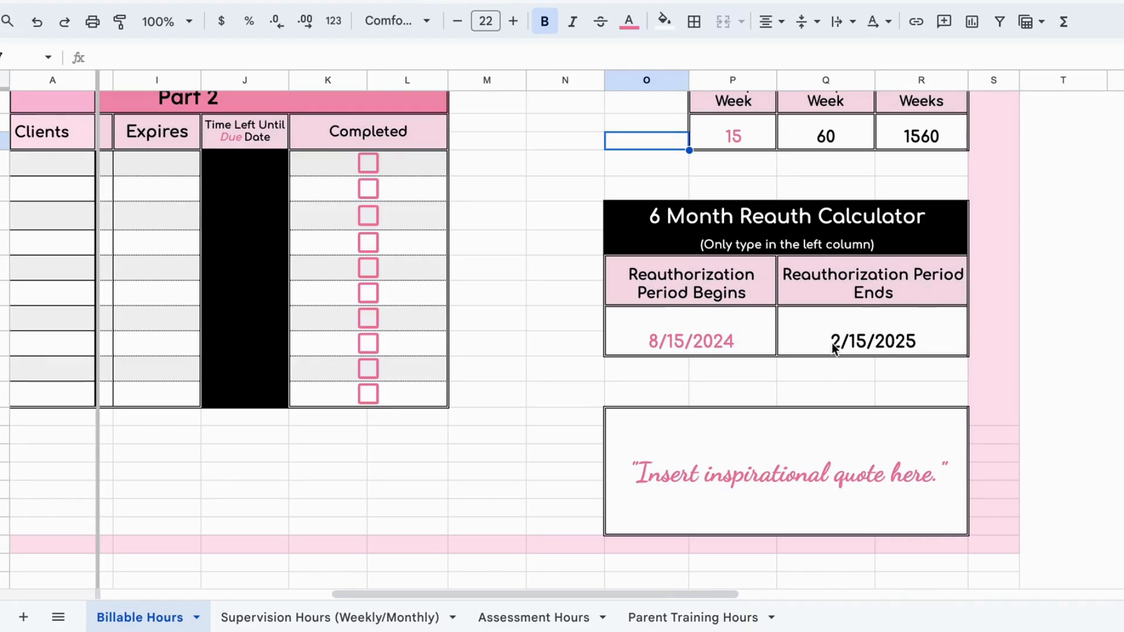
{"action": "left_click", "coordinate": [683, 326]}
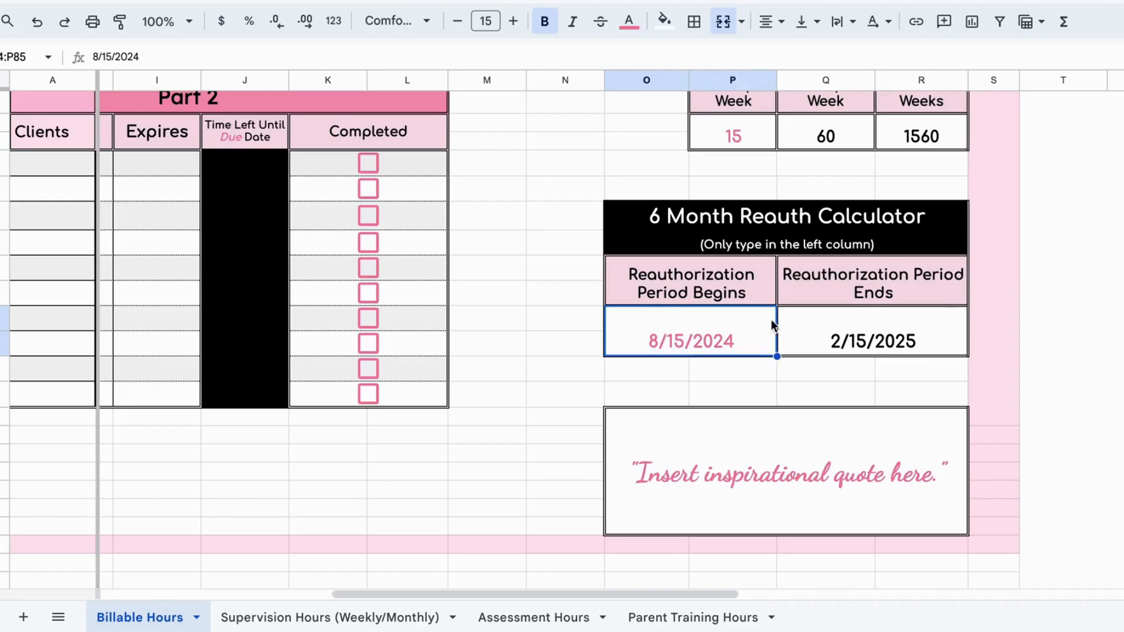
{"action": "double_click", "coordinate": [696, 325]}
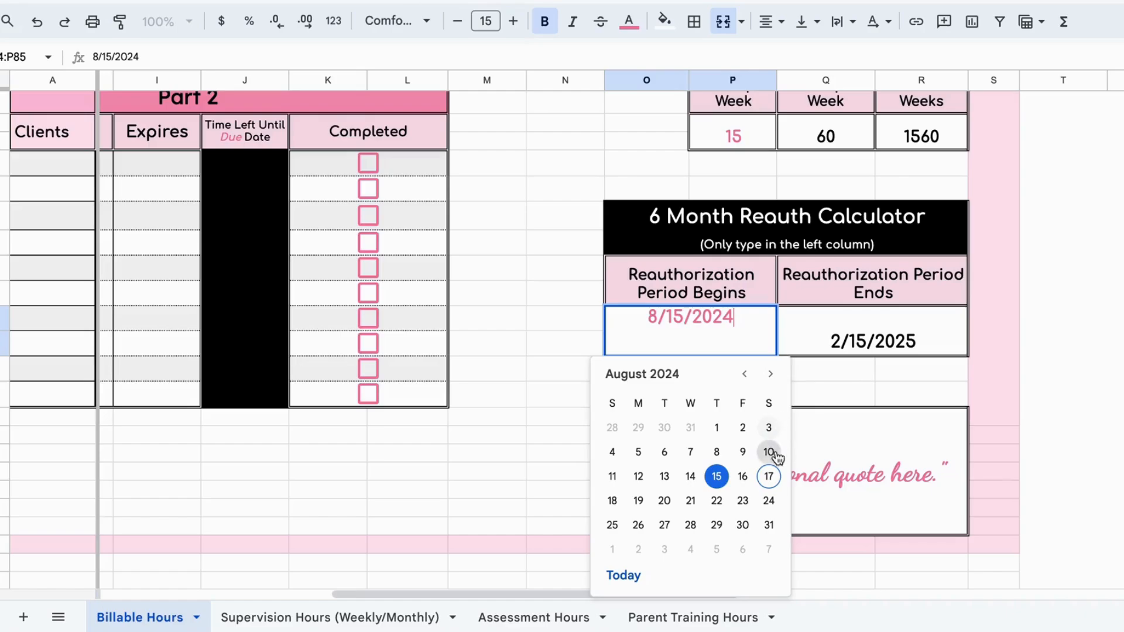
{"action": "left_click", "coordinate": [663, 502]}
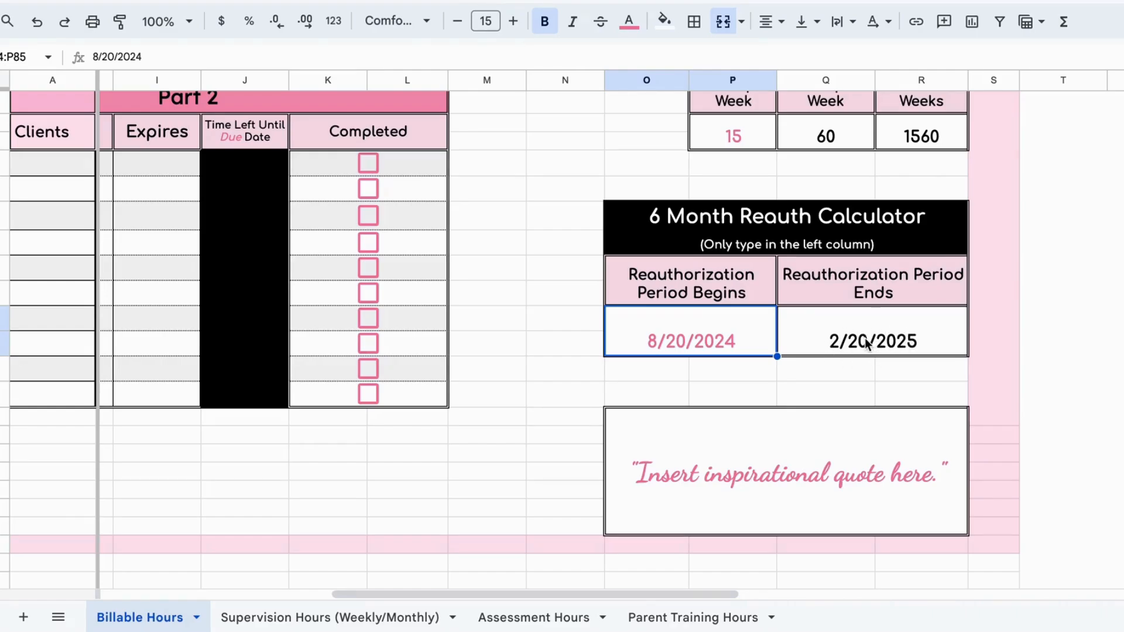
Step: Reduce the inspirational quote's font size to 23 and raise it back to 24
{"action": "left_click", "coordinate": [753, 482]}
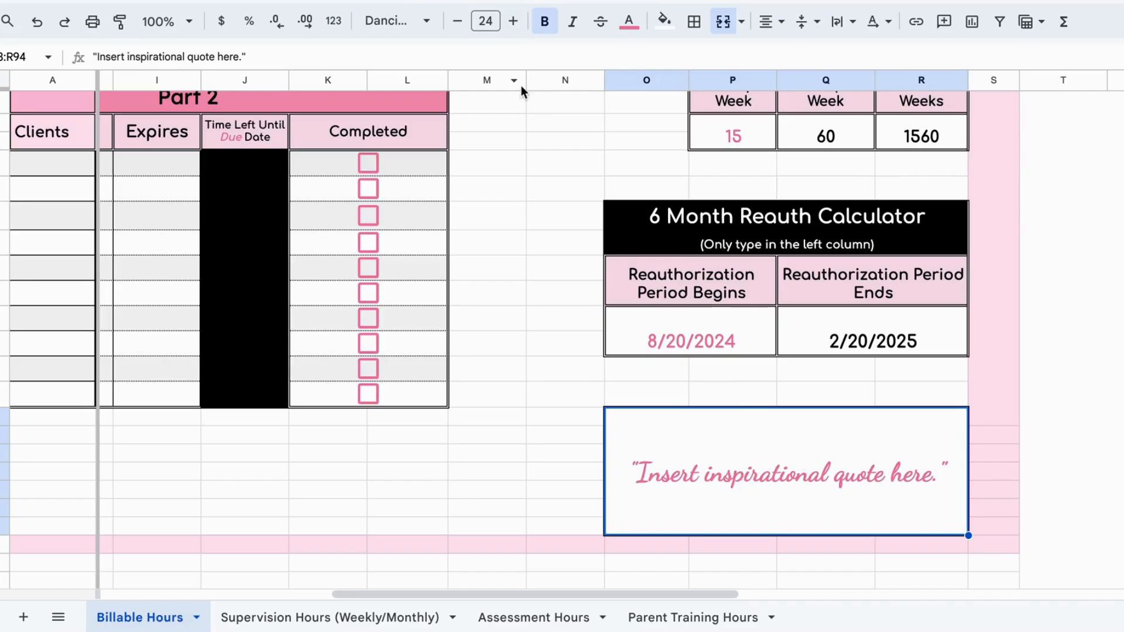
{"action": "left_click", "coordinate": [462, 24]}
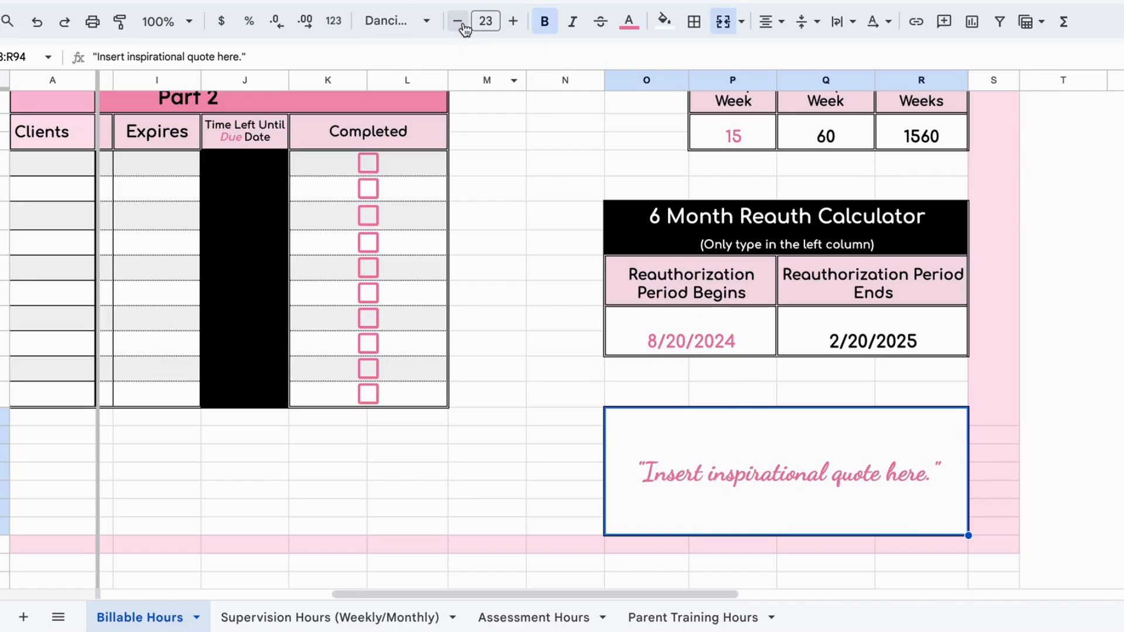
{"action": "left_click", "coordinate": [512, 21]}
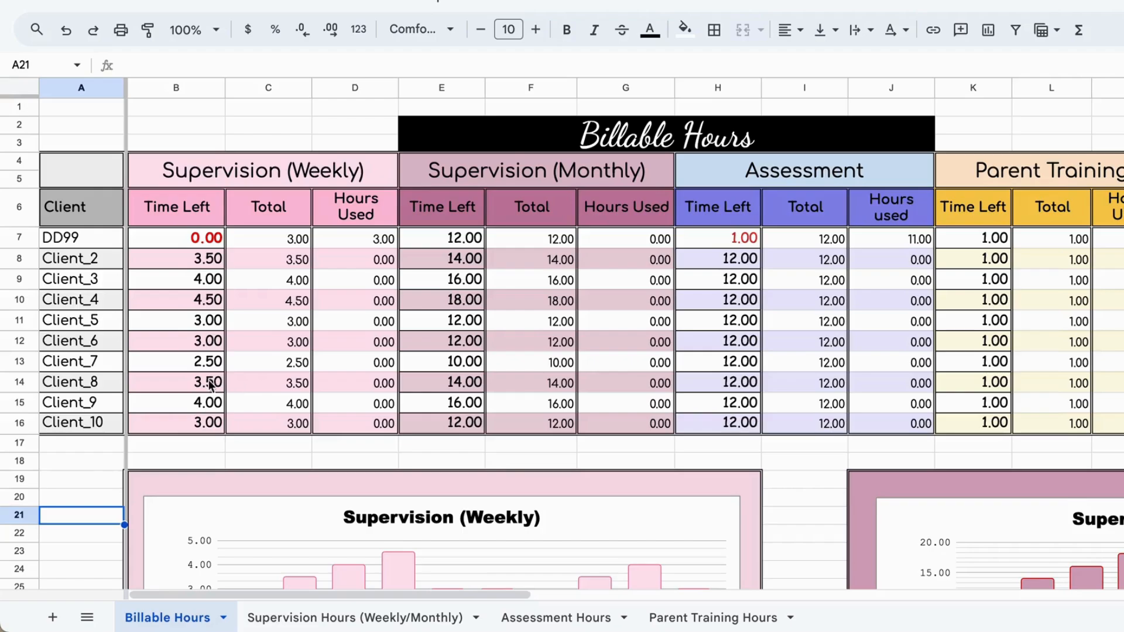
{"action": "left_click", "coordinate": [31, 240]}
{"action": "left_click", "coordinate": [24, 296]}
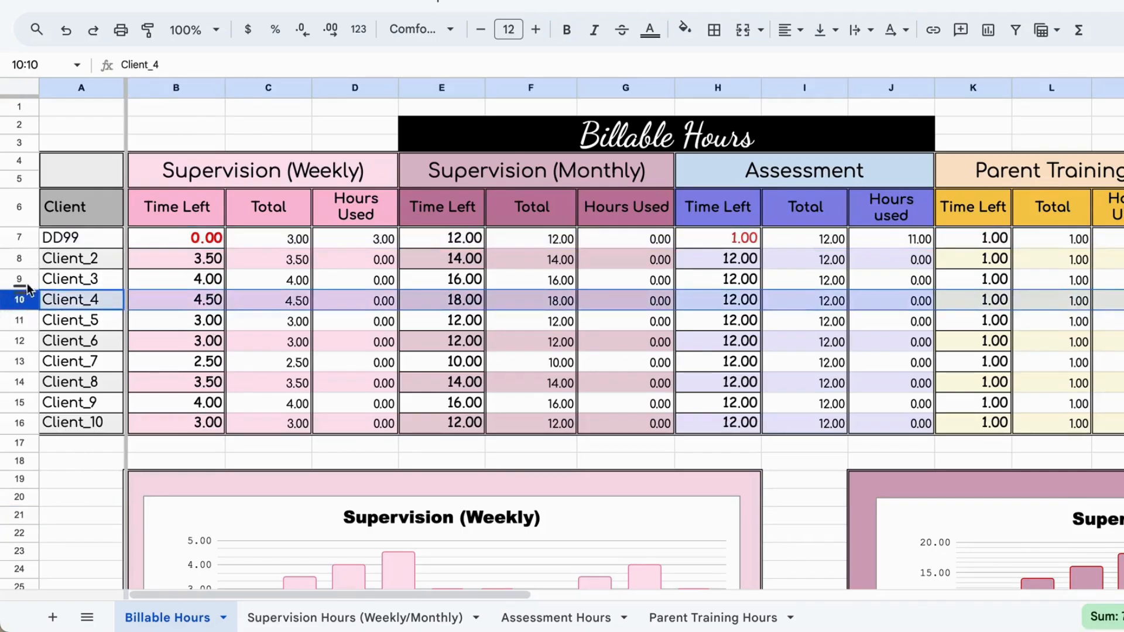
{"action": "left_click", "coordinate": [22, 256]}
{"action": "left_click", "coordinate": [19, 320]}
{"action": "left_click", "coordinate": [20, 402]}
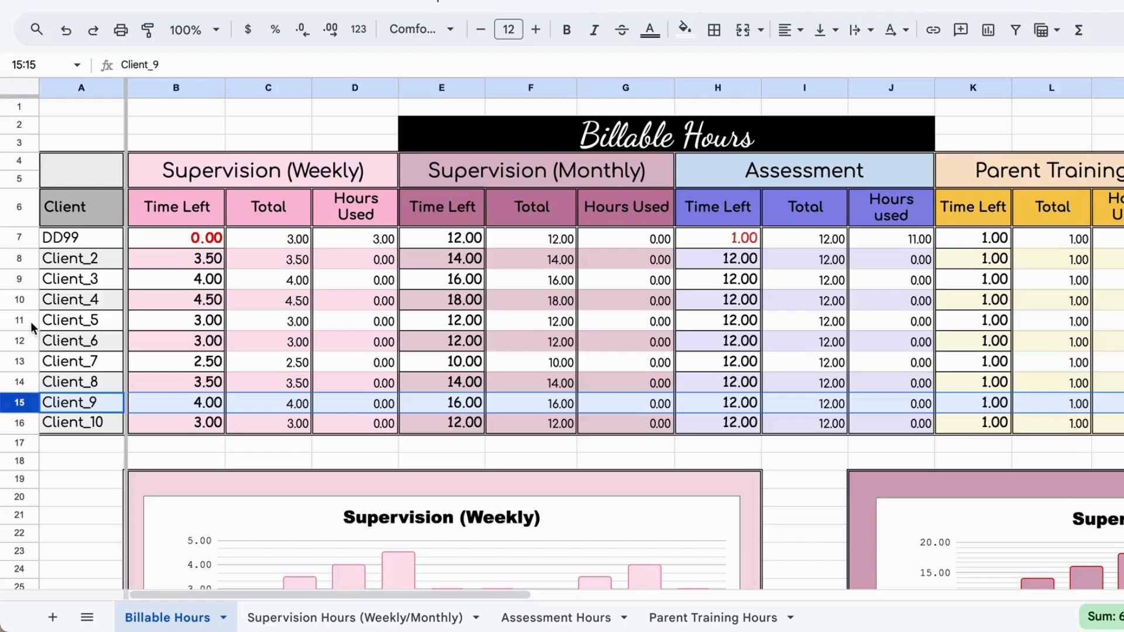
{"action": "left_click", "coordinate": [20, 422]}
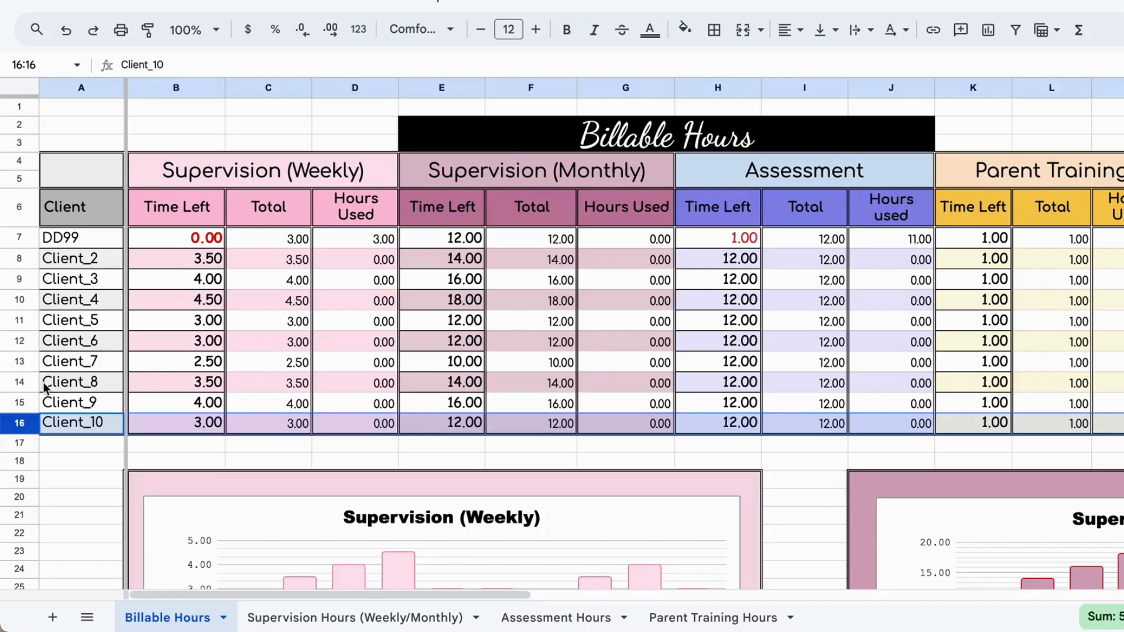
Step: Insert one row below Client_7 in the Billable Hours table
{"action": "left_click", "coordinate": [24, 365]}
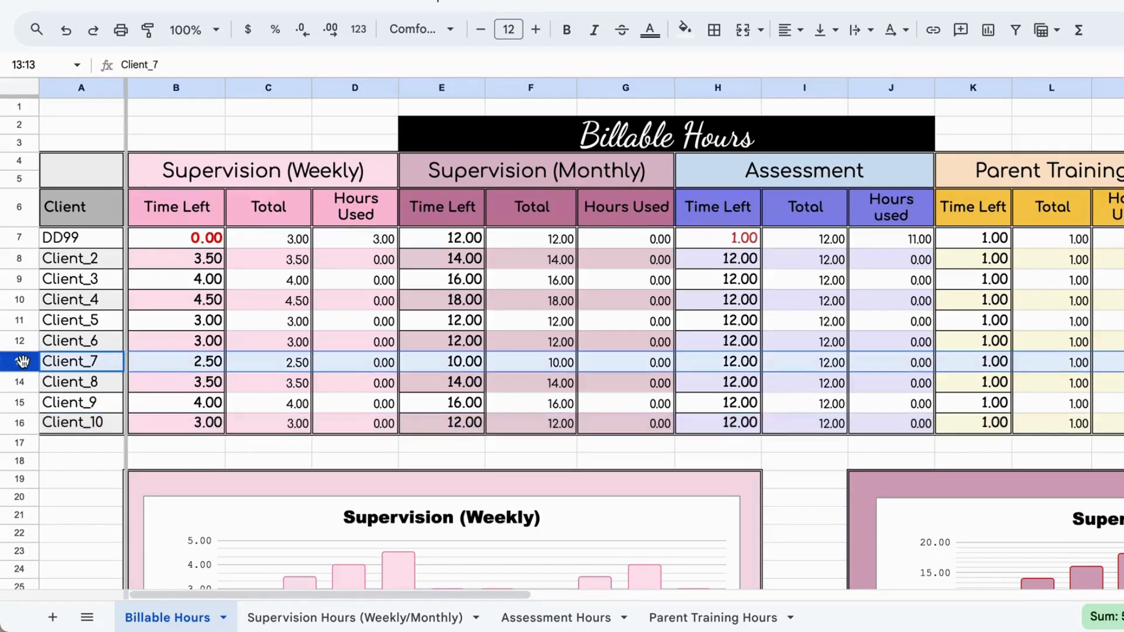
{"action": "right_click", "coordinate": [23, 364]}
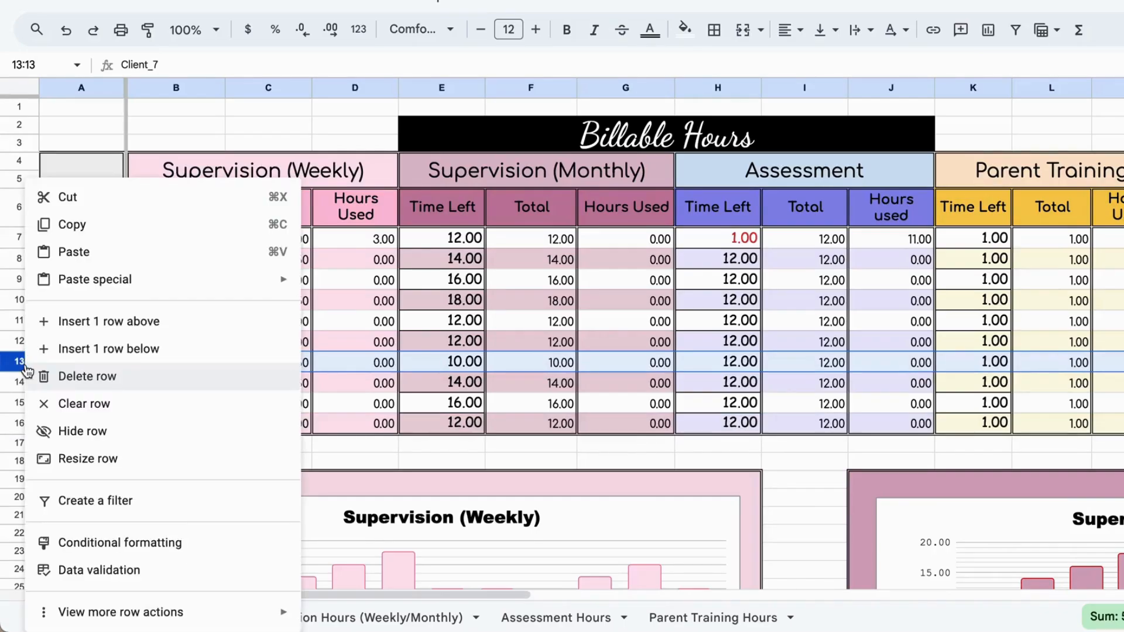
{"action": "left_click", "coordinate": [99, 349]}
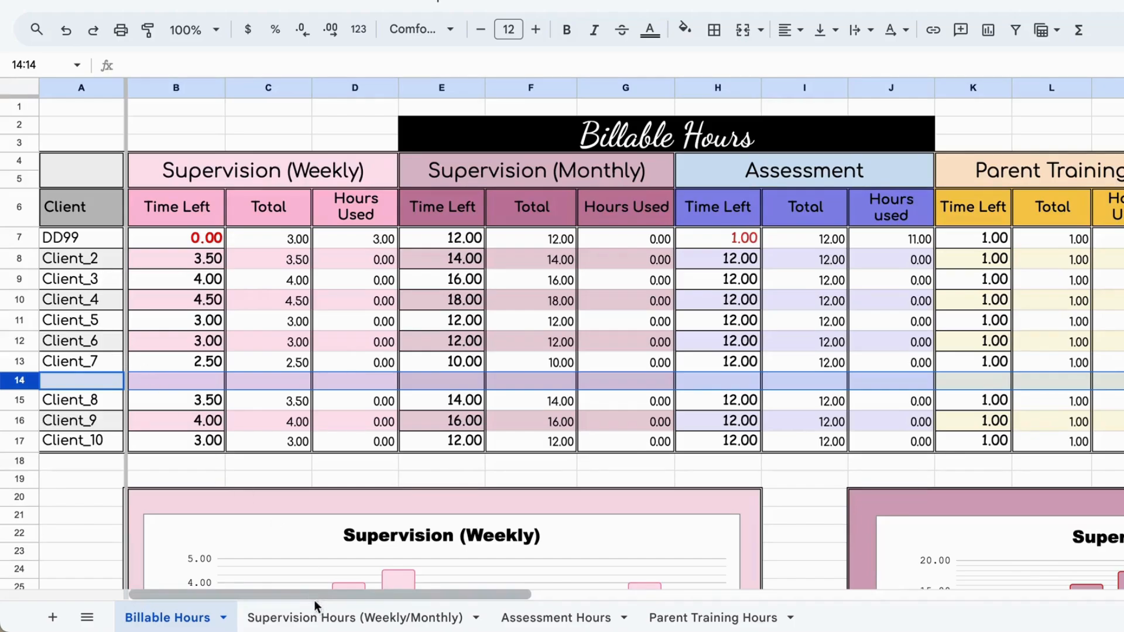
Step: Copy the whole Client_10 table, G70:K84, on the Supervision Hours (Weekly/Monthly) sheet
{"action": "left_click", "coordinate": [319, 620]}
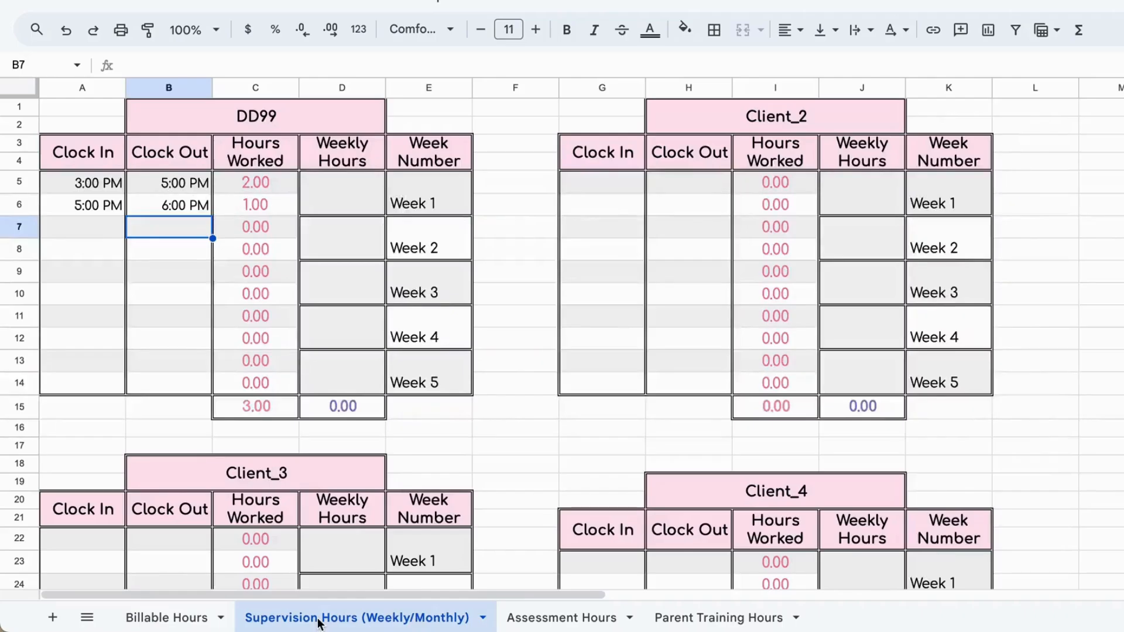
{"action": "scroll", "coordinate": [507, 364], "scroll_direction": "down", "scroll_amount": 20}
{"action": "scroll", "coordinate": [507, 364], "scroll_direction": "up", "scroll_amount": 8}
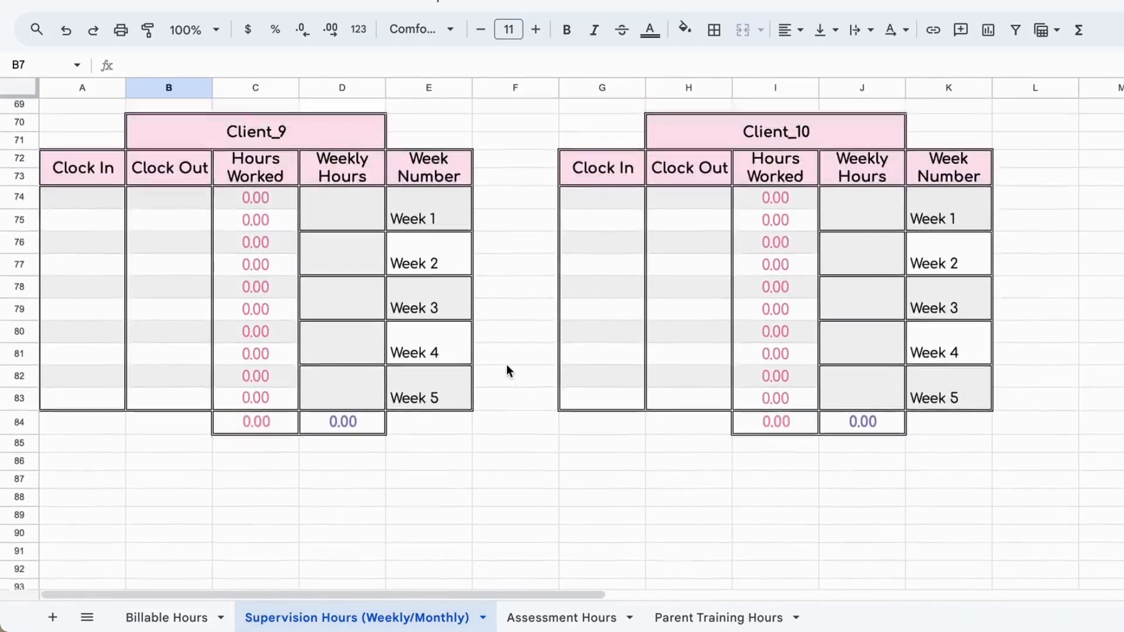
{"action": "left_click_drag", "start_coordinate": [608, 156], "coordinate": [946, 451]}
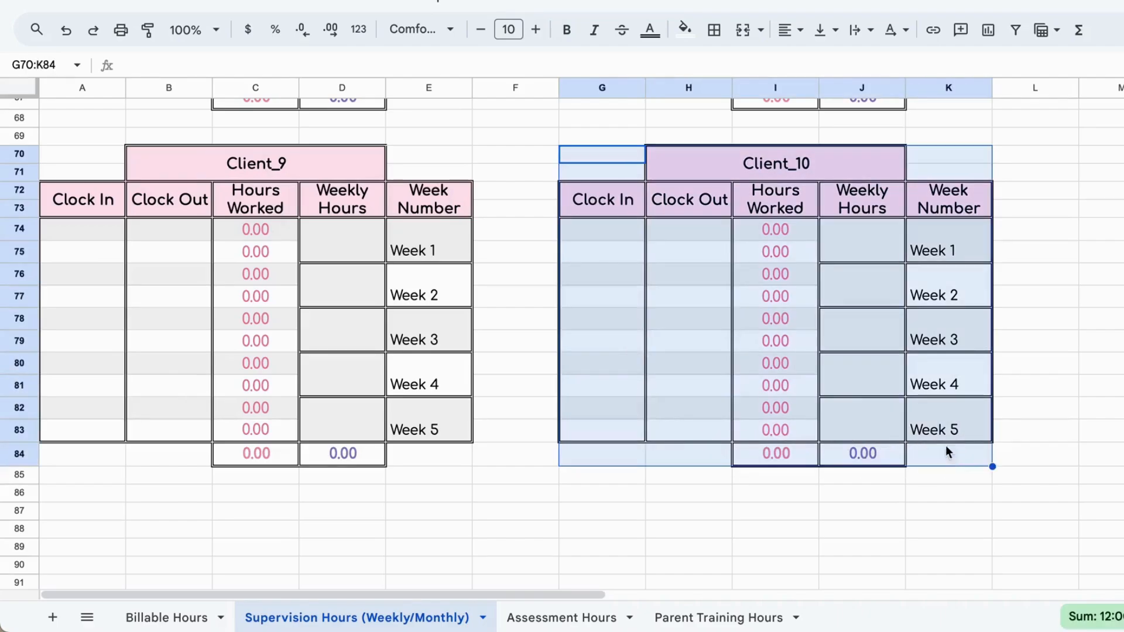
{"action": "right_click", "coordinate": [923, 284]}
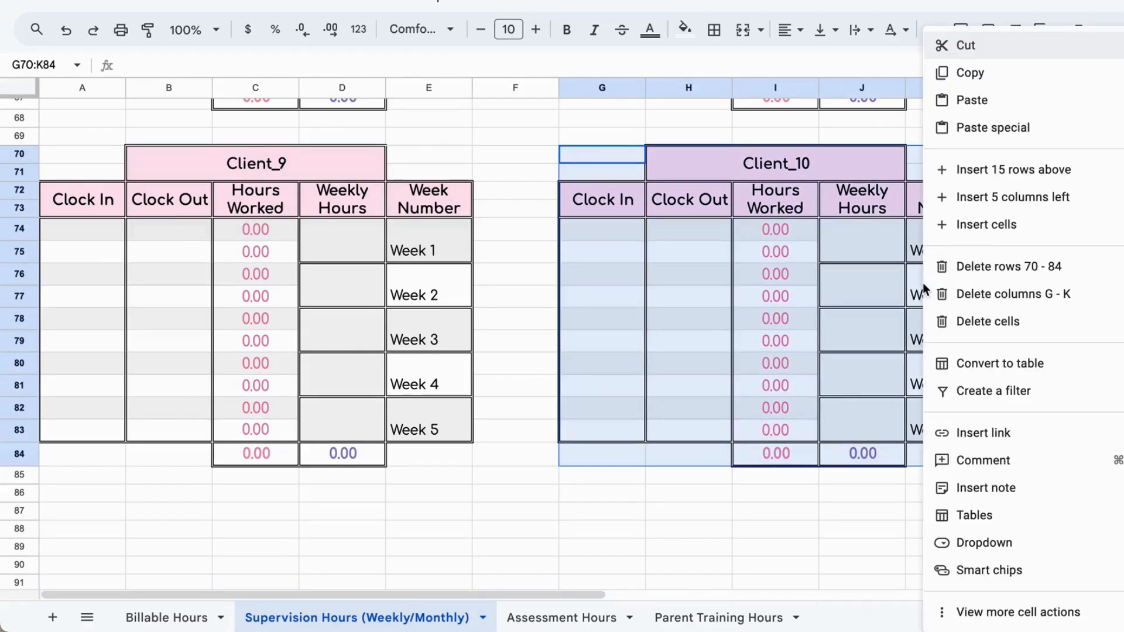
{"action": "left_click", "coordinate": [989, 71]}
Step: Paste the copied client table below the Client_9 table, starting at cell A87
{"action": "scroll", "coordinate": [550, 384], "scroll_direction": "down", "scroll_amount": 3}
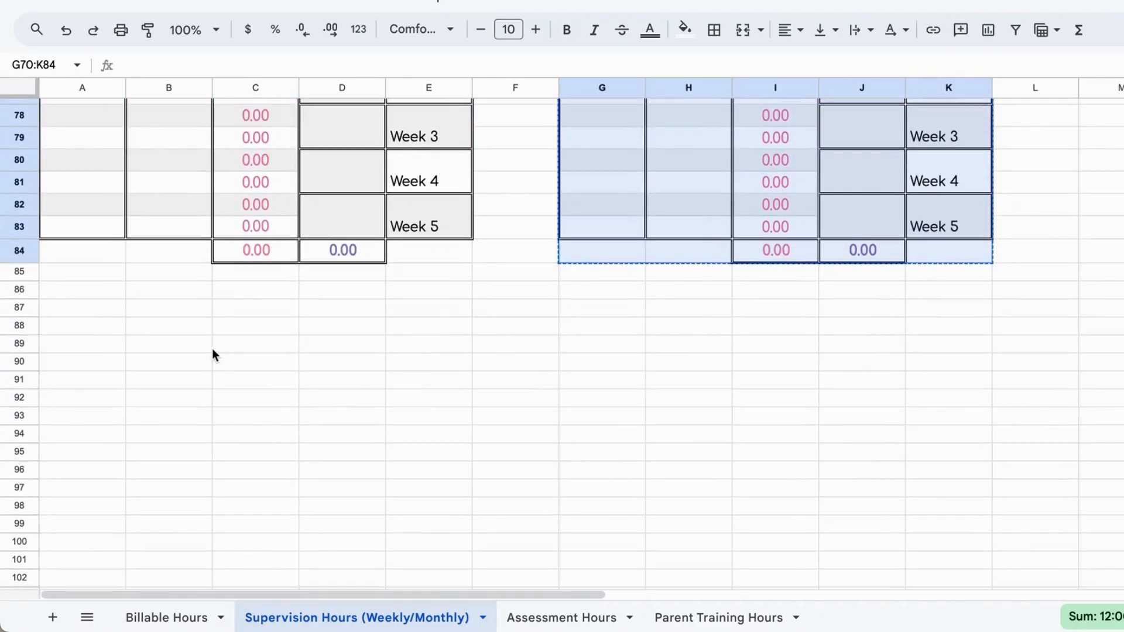
{"action": "scroll", "coordinate": [293, 321], "scroll_direction": "up", "scroll_amount": 5}
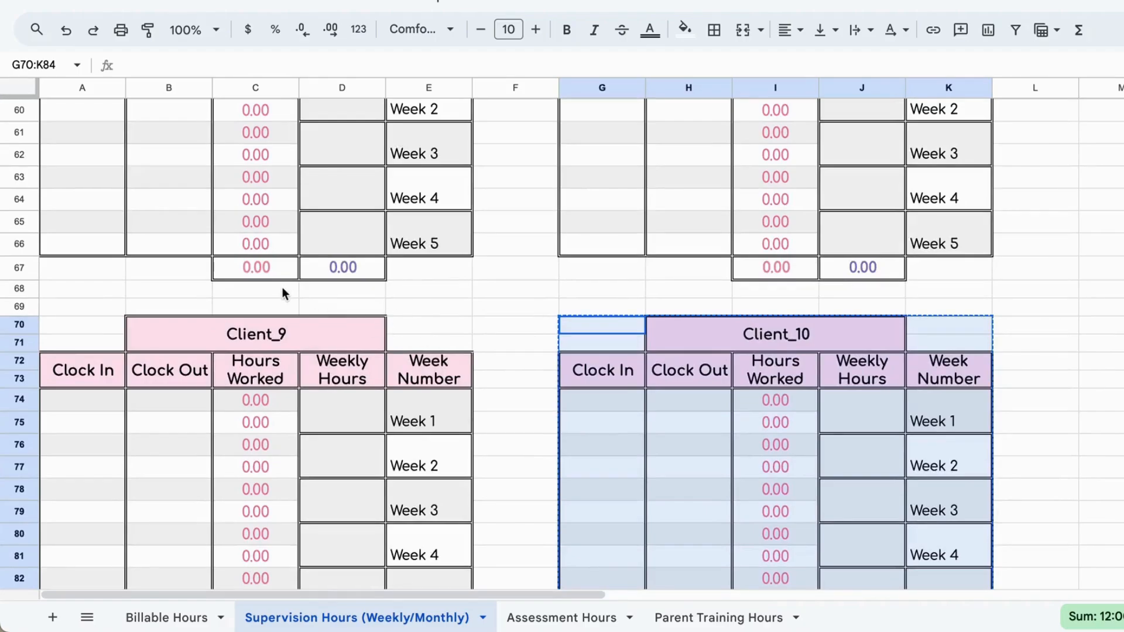
{"action": "scroll", "coordinate": [274, 300], "scroll_direction": "down", "scroll_amount": 10}
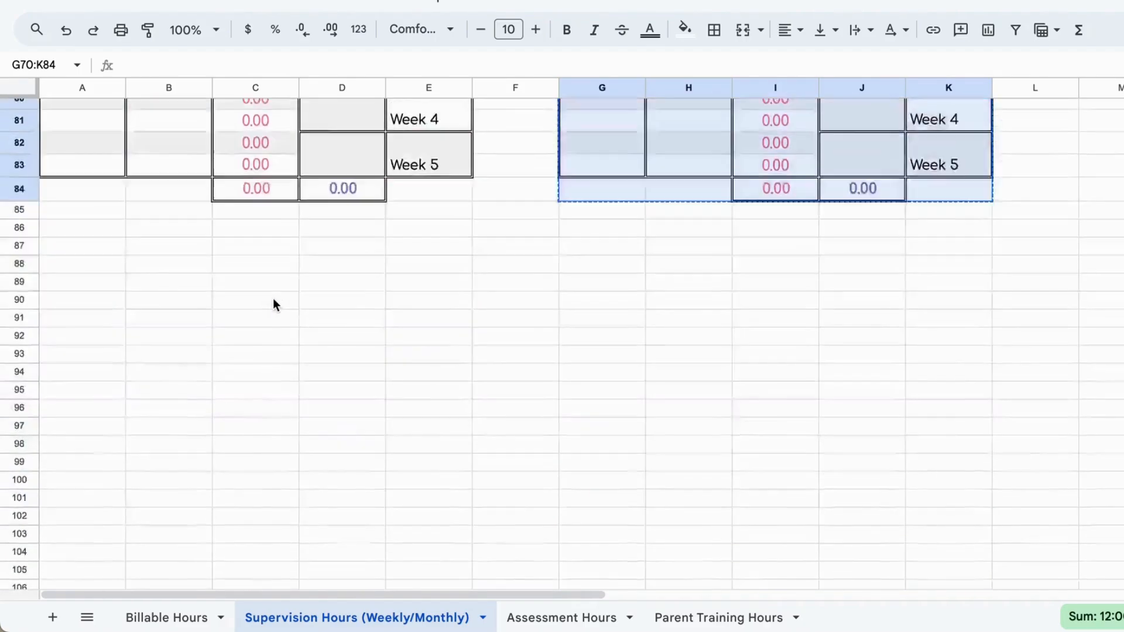
{"action": "scroll", "coordinate": [273, 300], "scroll_direction": "up", "scroll_amount": 5}
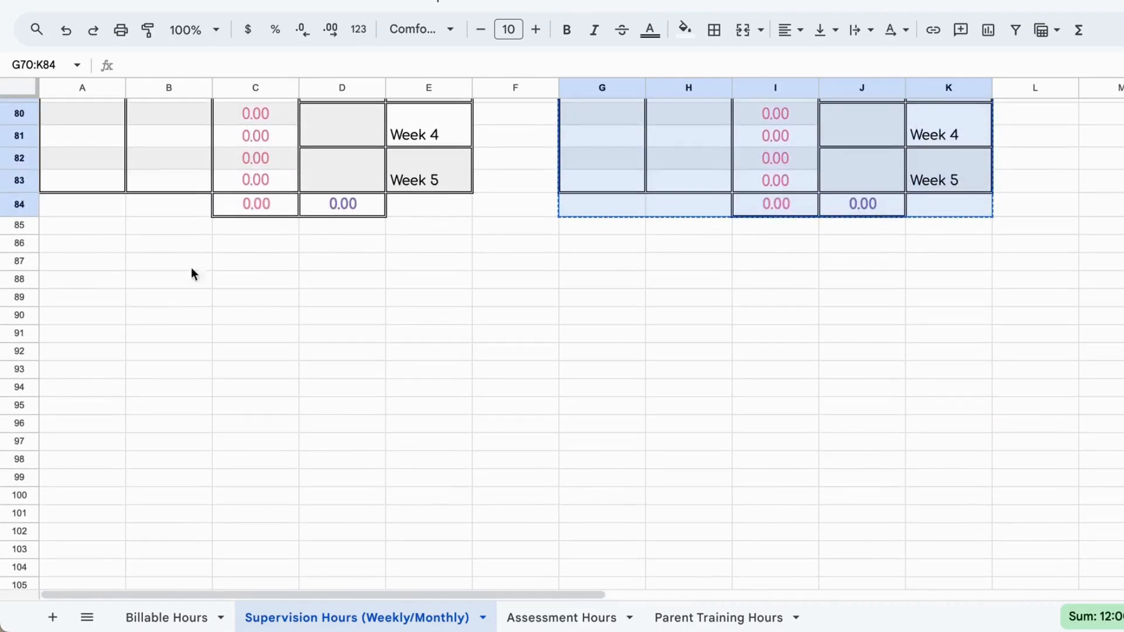
{"action": "left_click", "coordinate": [74, 262]}
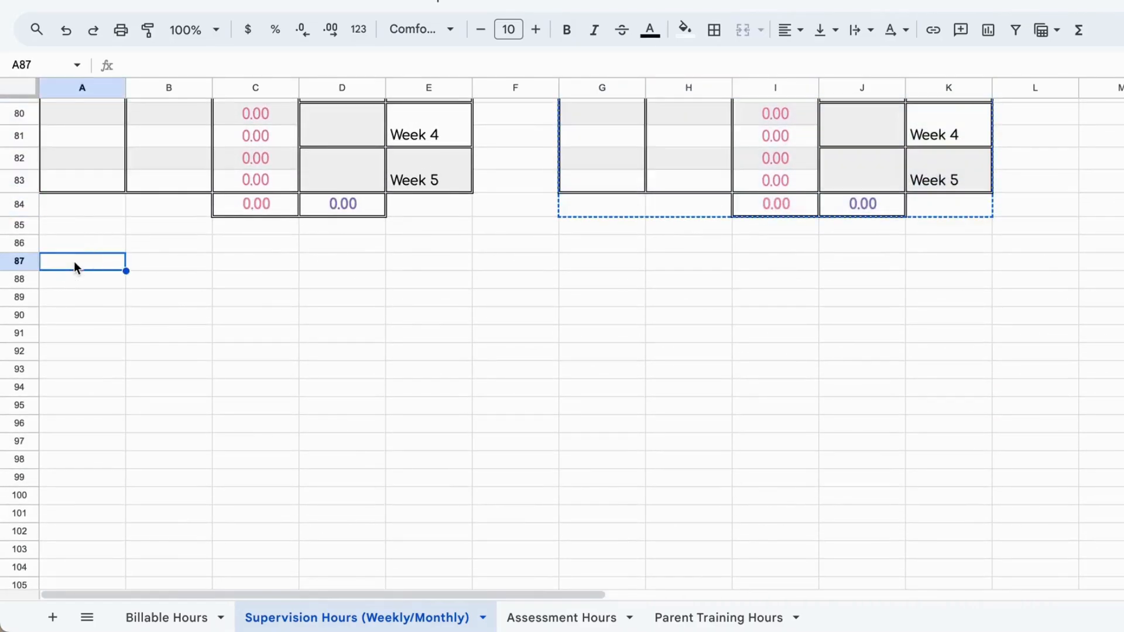
{"action": "right_click", "coordinate": [74, 261]}
{"action": "left_click", "coordinate": [206, 101]}
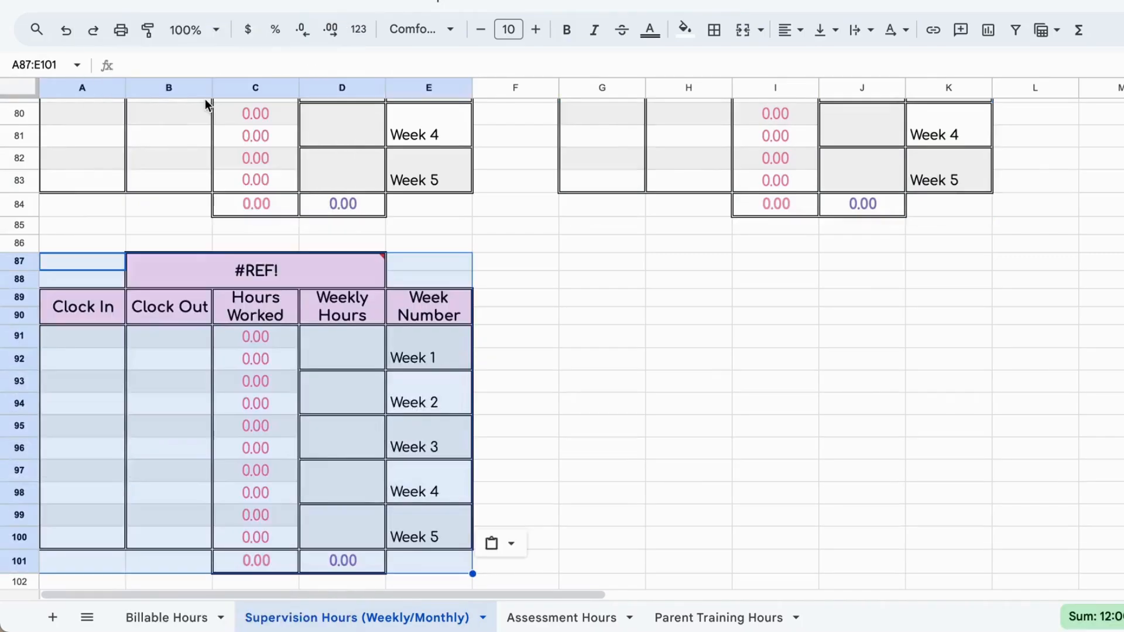
Step: Copy the whole Client_10 table, E82:G99, on the Assessment Hours sheet
{"action": "left_click", "coordinate": [556, 423]}
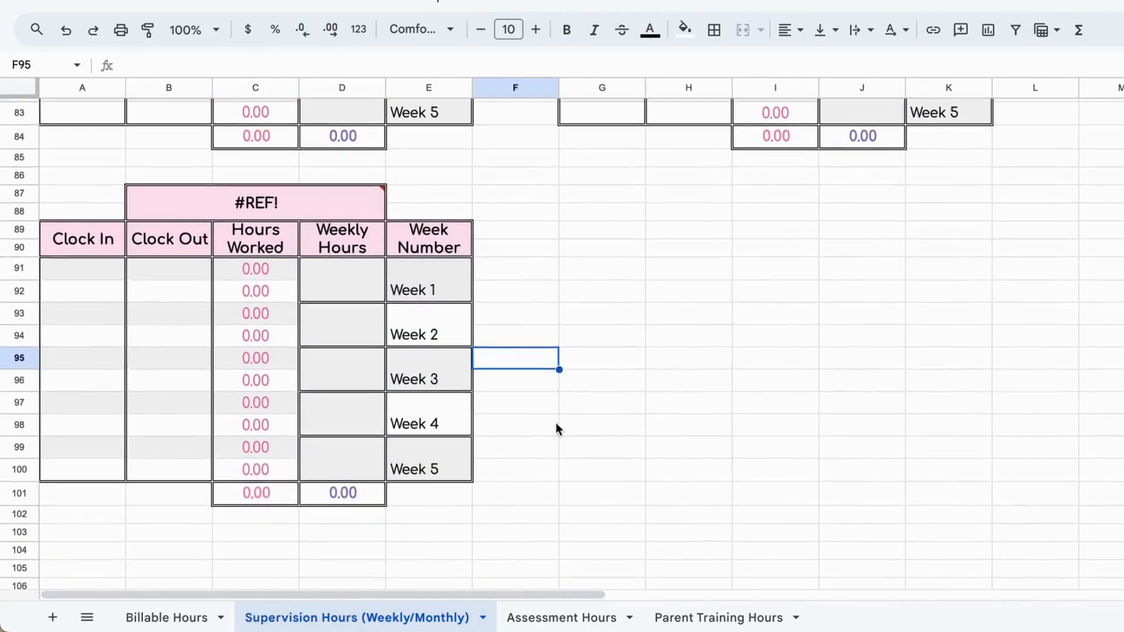
{"action": "left_click", "coordinate": [563, 619]}
{"action": "scroll", "coordinate": [778, 404], "scroll_direction": "down", "scroll_amount": 20}
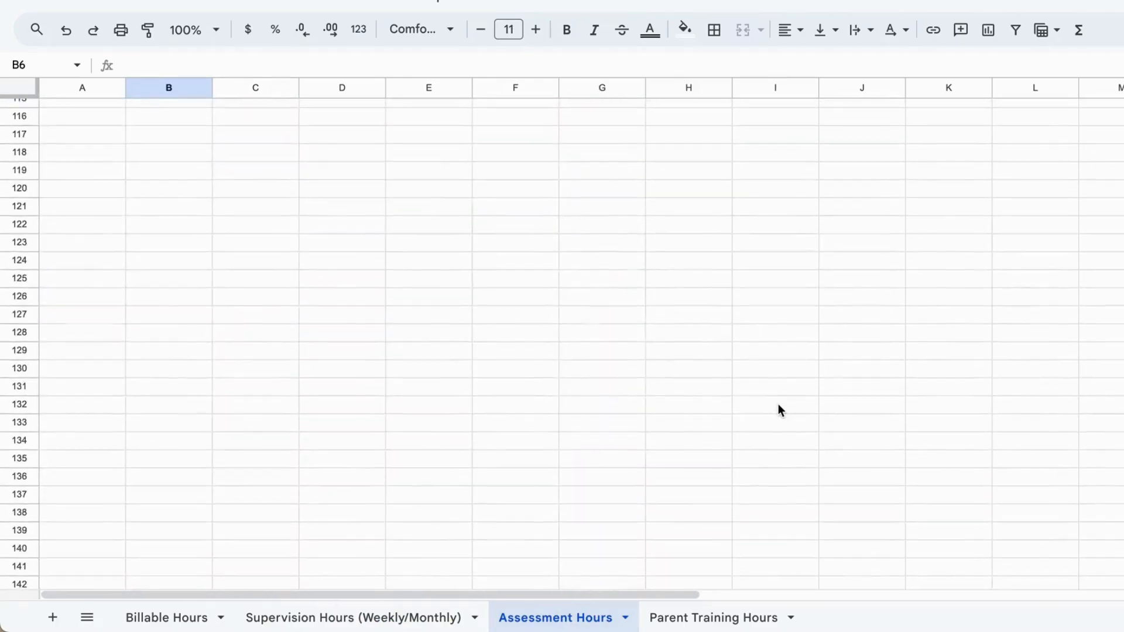
{"action": "scroll", "coordinate": [778, 404], "scroll_direction": "up", "scroll_amount": 12}
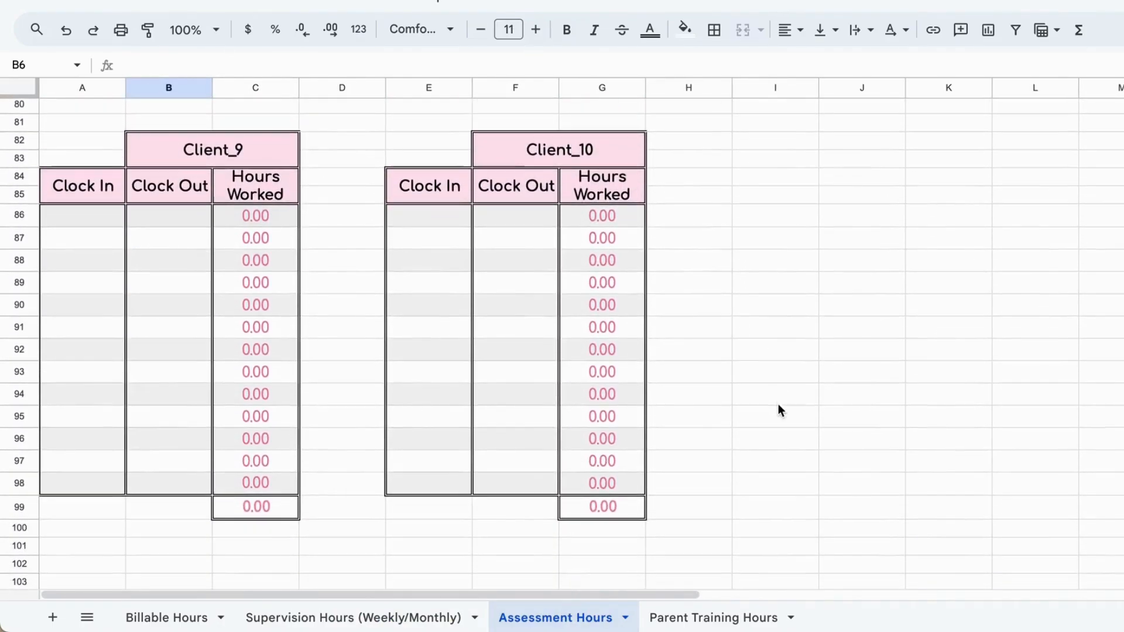
{"action": "left_click_drag", "start_coordinate": [451, 140], "coordinate": [620, 511]}
{"action": "right_click", "coordinate": [620, 454]}
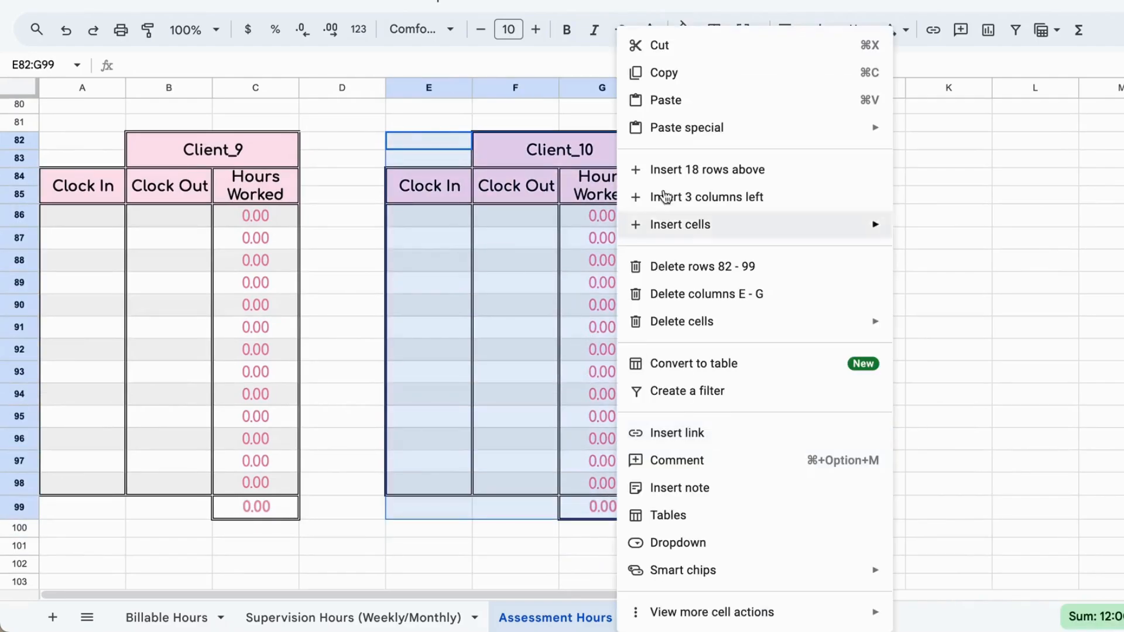
{"action": "left_click", "coordinate": [691, 72]}
Step: Paste the copied assessment table below the Client_9 table, starting at cell A102
{"action": "scroll", "coordinate": [181, 524], "scroll_direction": "down", "scroll_amount": 3}
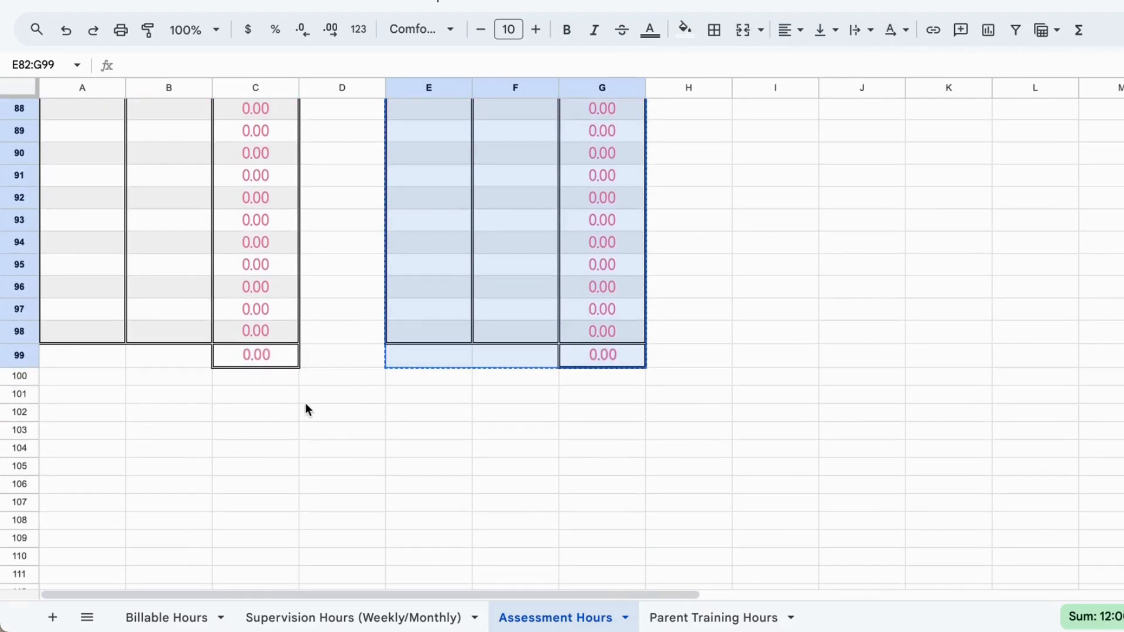
{"action": "left_click", "coordinate": [106, 409]}
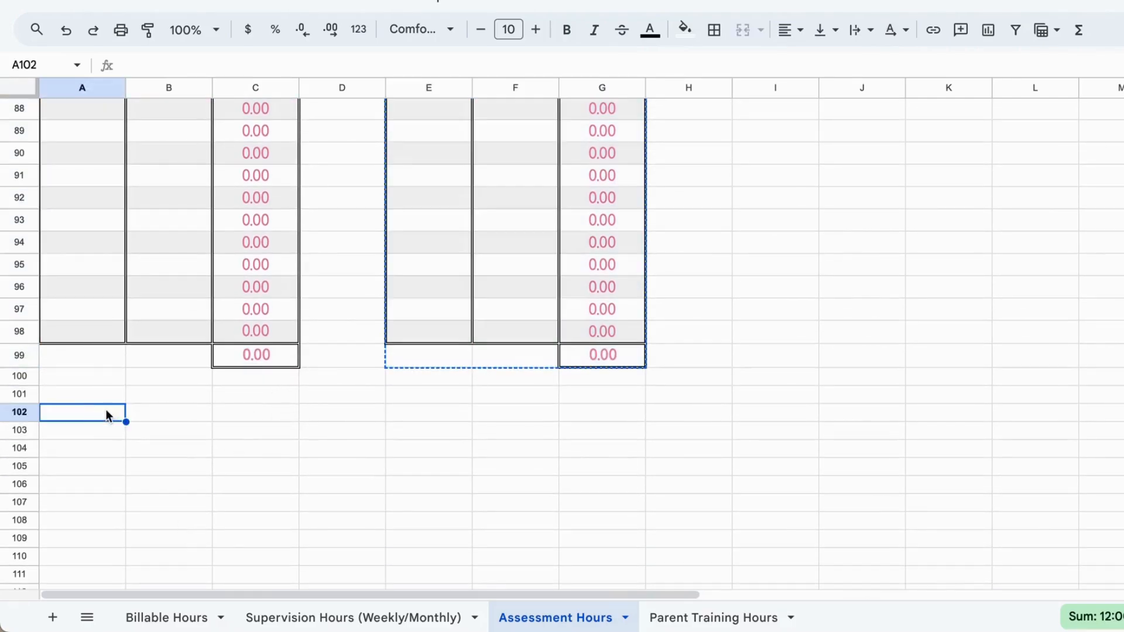
{"action": "right_click", "coordinate": [106, 409]}
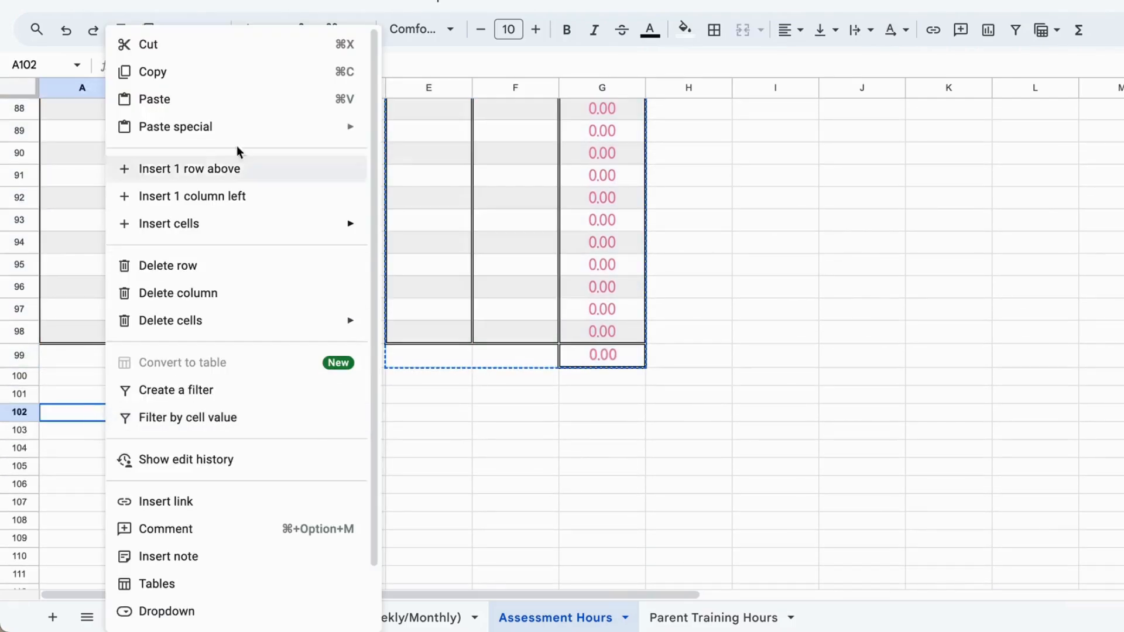
{"action": "left_click", "coordinate": [244, 100]}
Step: Copy the whole Client_10 table, E82:G99, on the Parent Training Hours sheet
{"action": "left_click", "coordinate": [705, 618]}
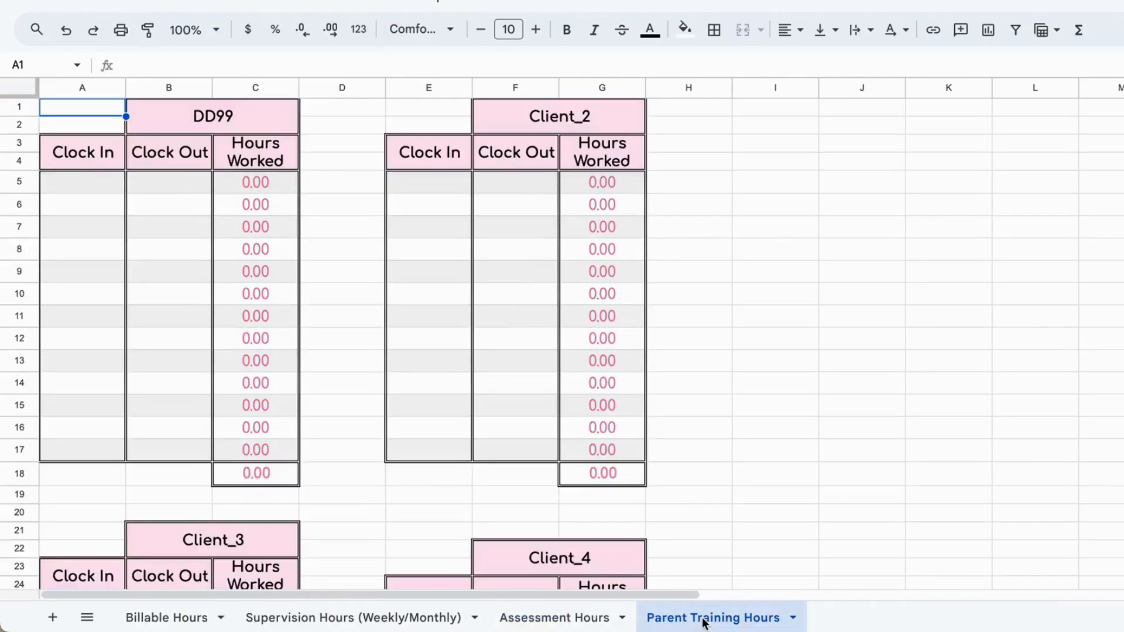
{"action": "scroll", "coordinate": [765, 368], "scroll_direction": "down", "scroll_amount": 20}
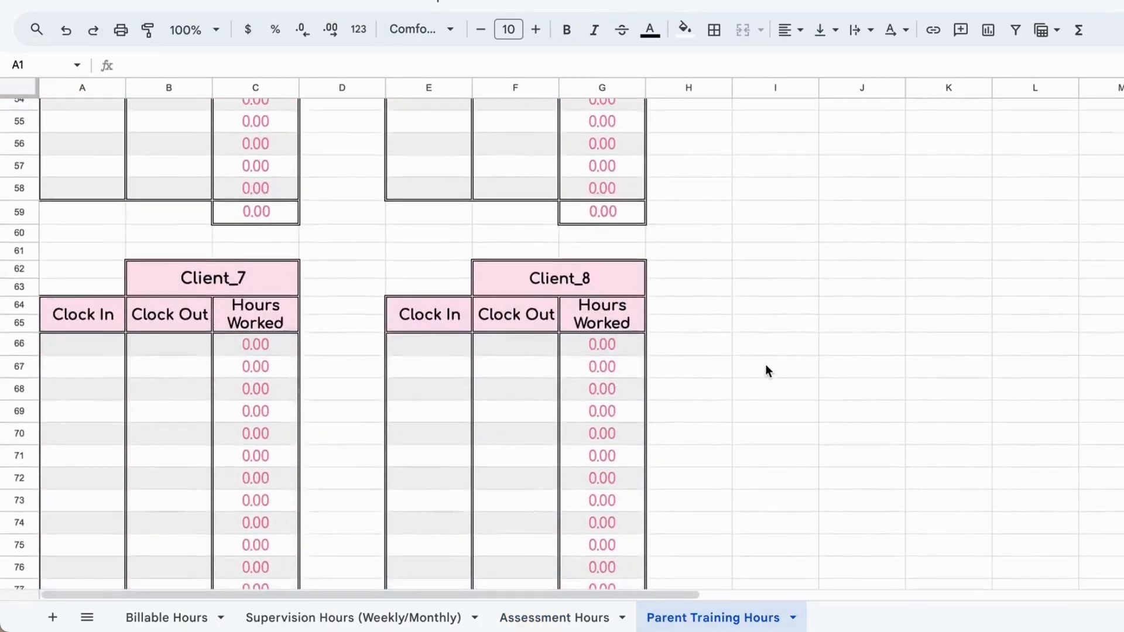
{"action": "scroll", "coordinate": [765, 369], "scroll_direction": "up", "scroll_amount": 10}
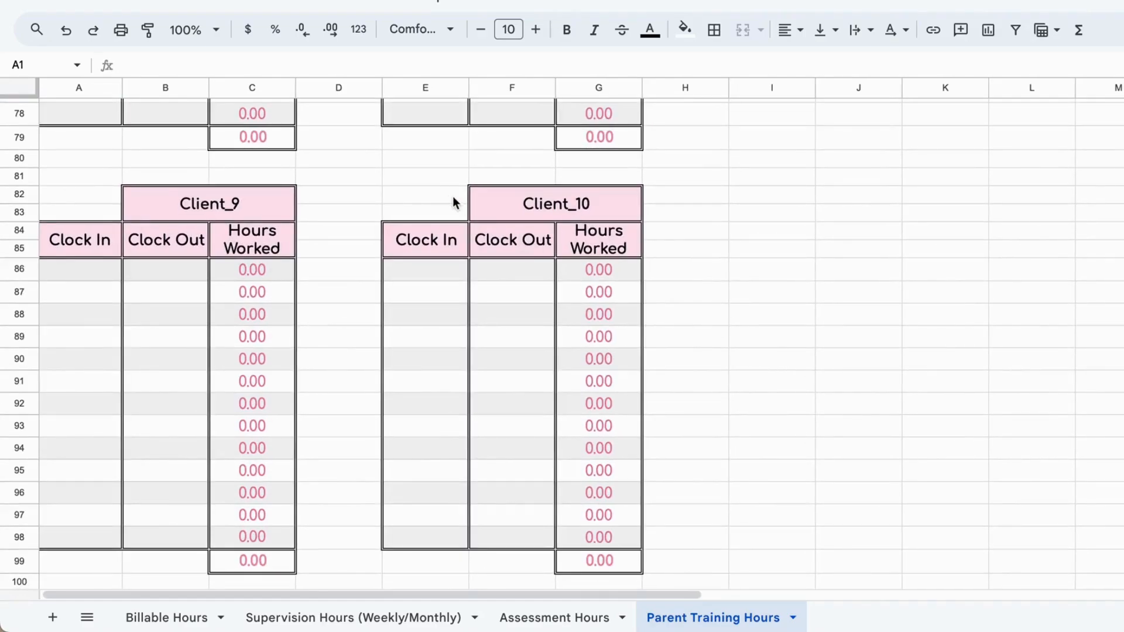
{"action": "left_click_drag", "start_coordinate": [454, 201], "coordinate": [603, 535]}
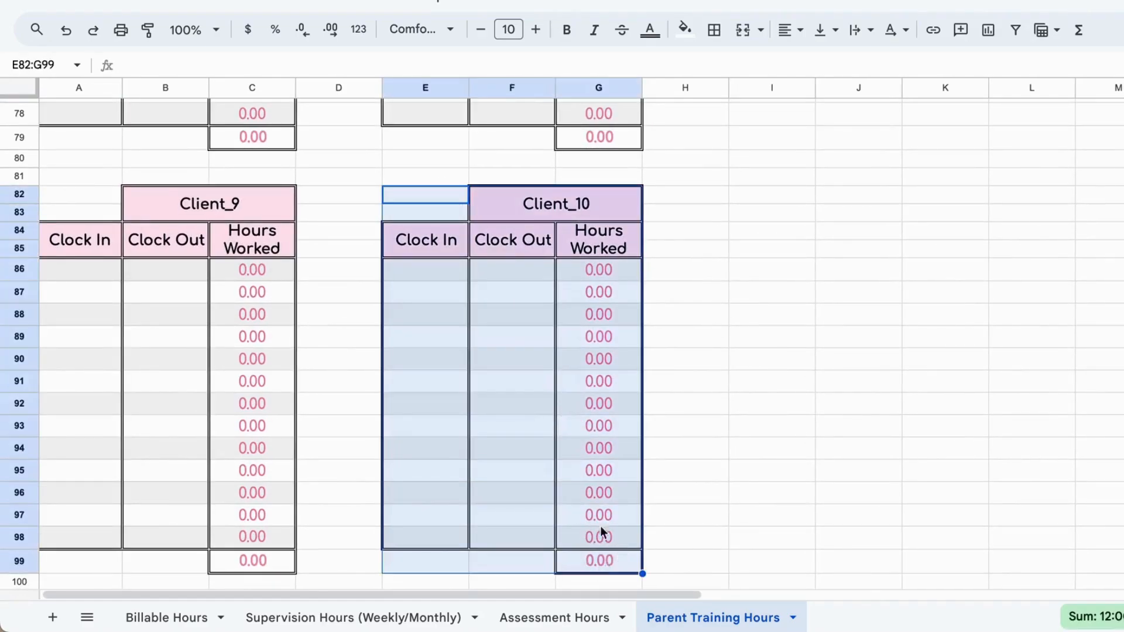
{"action": "right_click", "coordinate": [606, 461]}
{"action": "left_click", "coordinate": [652, 73]}
Step: Paste the copied parent training table below the Client_9 table, starting at cell A102
{"action": "scroll", "coordinate": [179, 529], "scroll_direction": "down", "scroll_amount": 5}
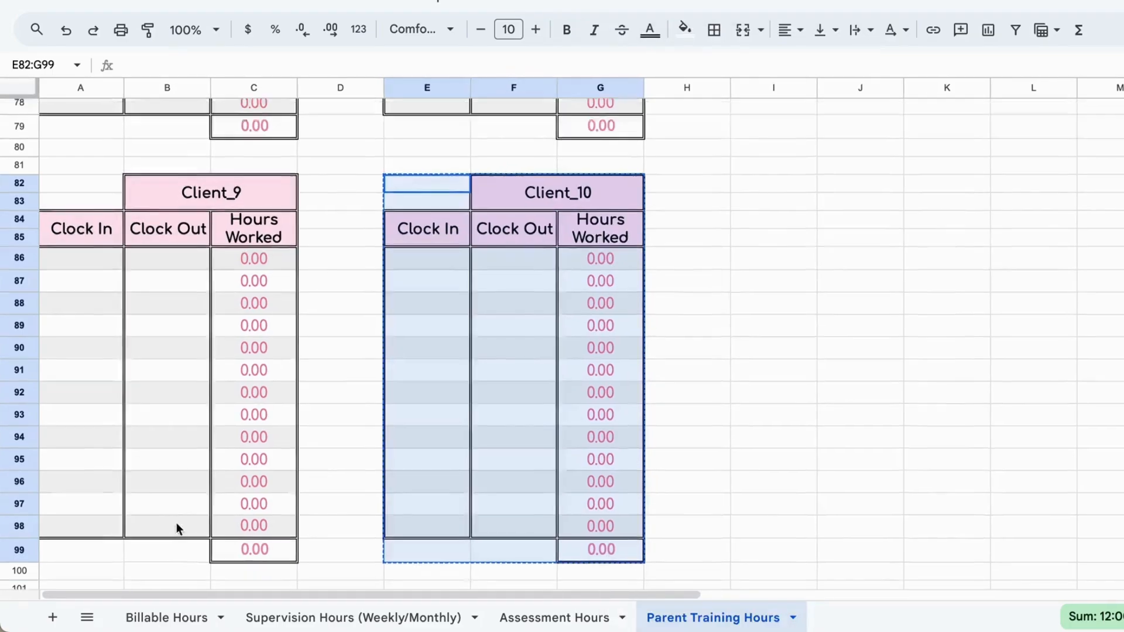
{"action": "left_click", "coordinate": [72, 251]}
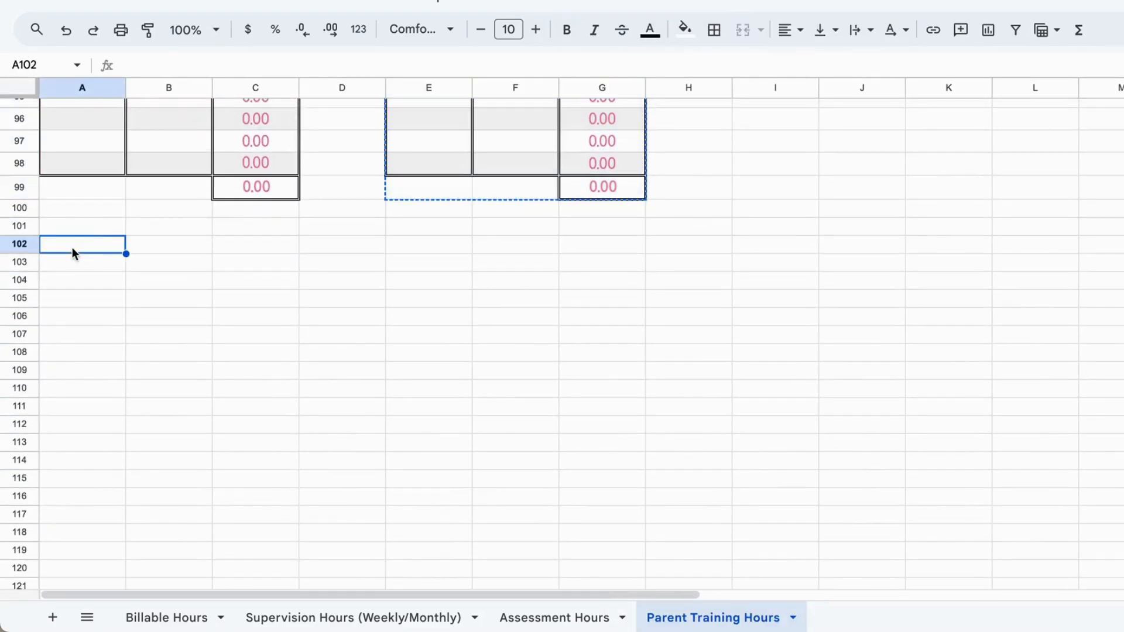
{"action": "right_click", "coordinate": [74, 252]}
{"action": "left_click", "coordinate": [157, 100]}
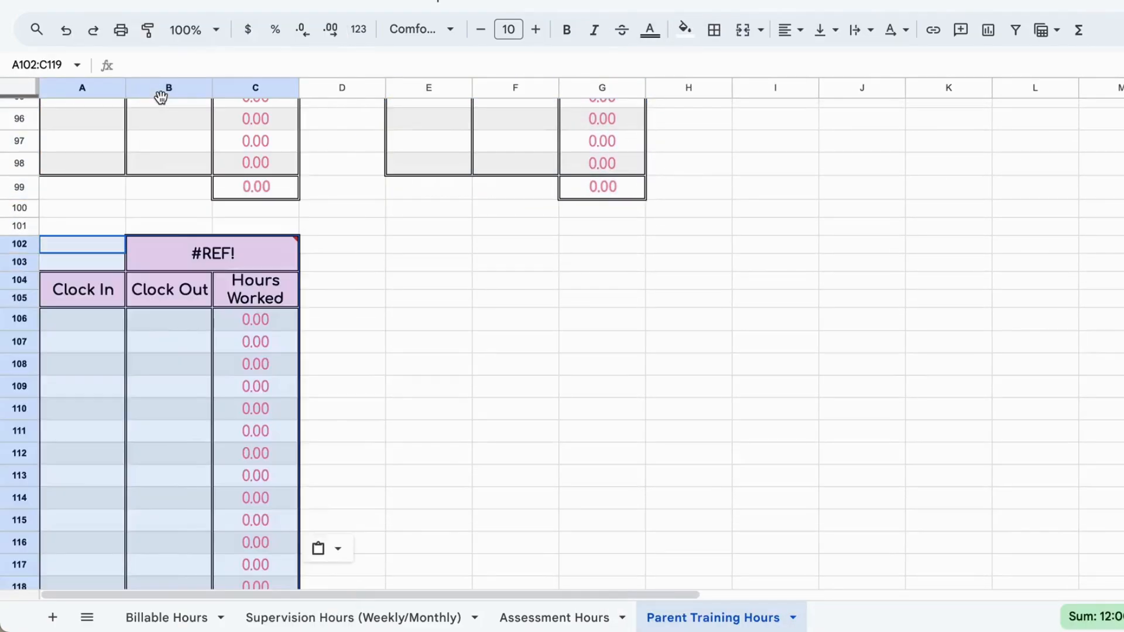
Step: Enter 3.00 as the Supervision (Weekly) Total in the new row 14 of the Billable Hours sheet
{"action": "left_click", "coordinate": [178, 620]}
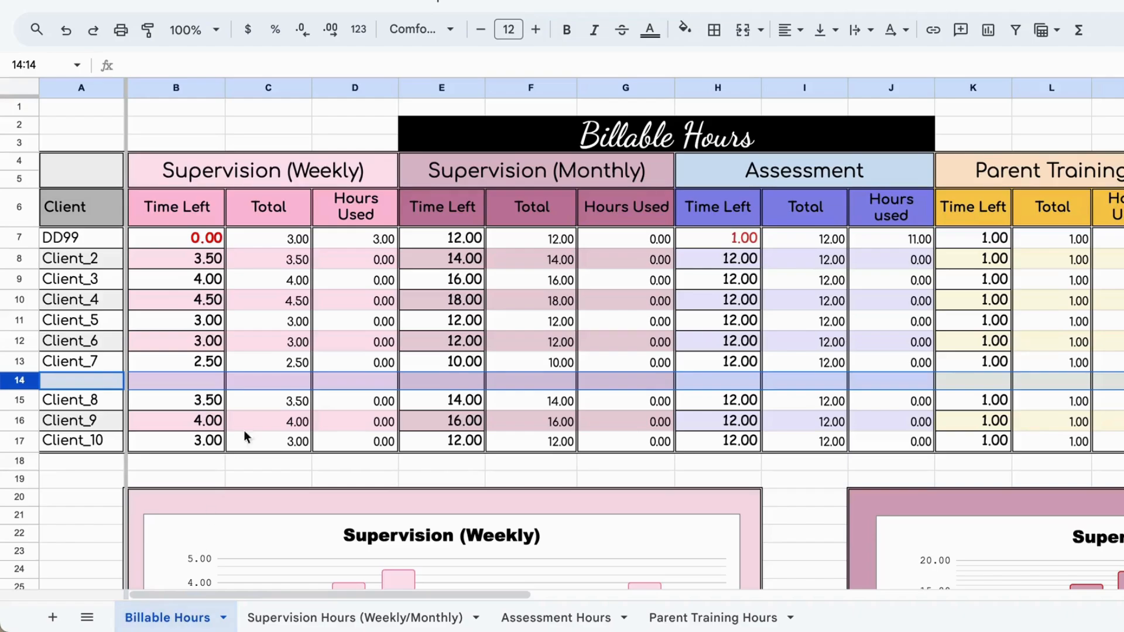
{"action": "left_click", "coordinate": [270, 463]}
{"action": "left_click", "coordinate": [275, 381]}
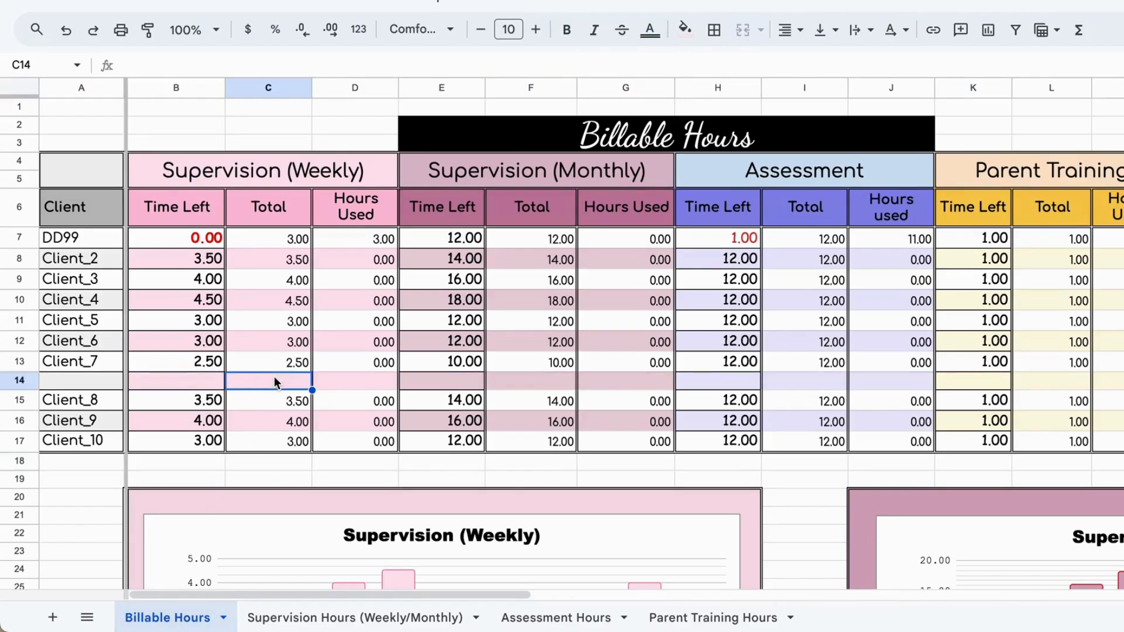
{"action": "type", "text": "3."}
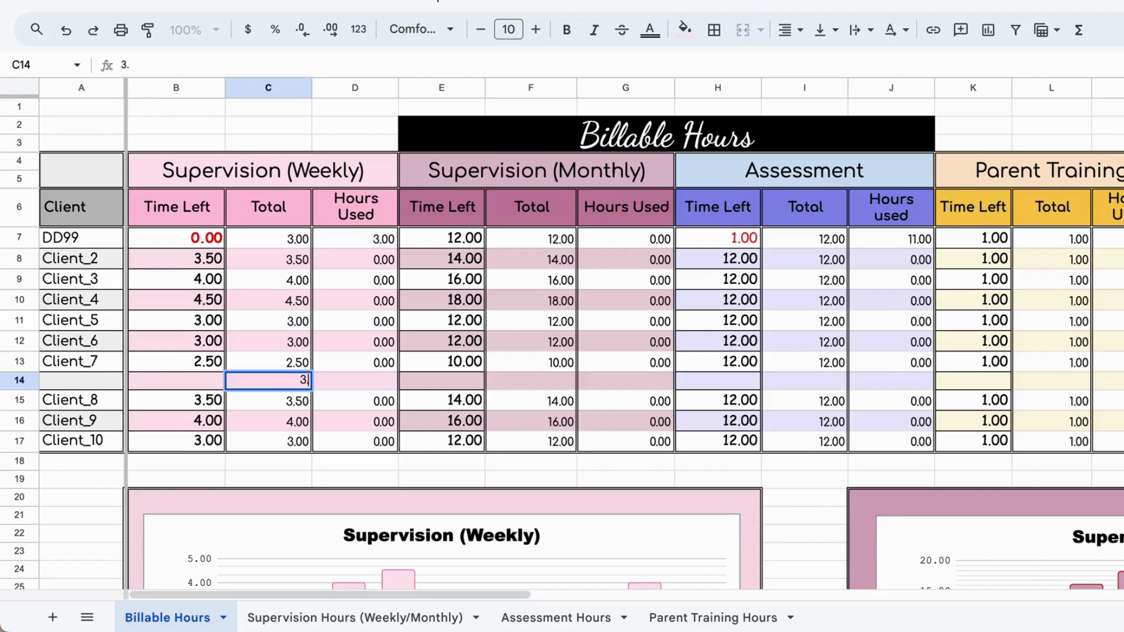
{"action": "type", "text": "00"}
{"action": "key", "text": "Return"}
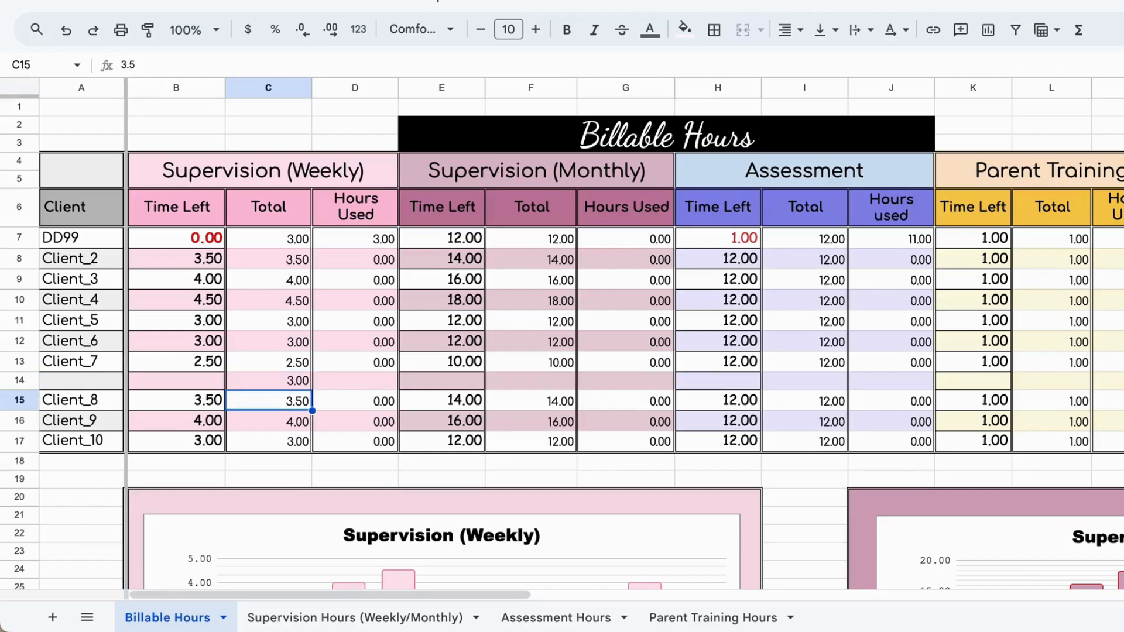
Step: Link the new row's Supervision (Weekly) Hours Used cell, D14, to C101 on the Supervision Hours (Weekly/Monthly) sheet
{"action": "left_click", "coordinate": [364, 381]}
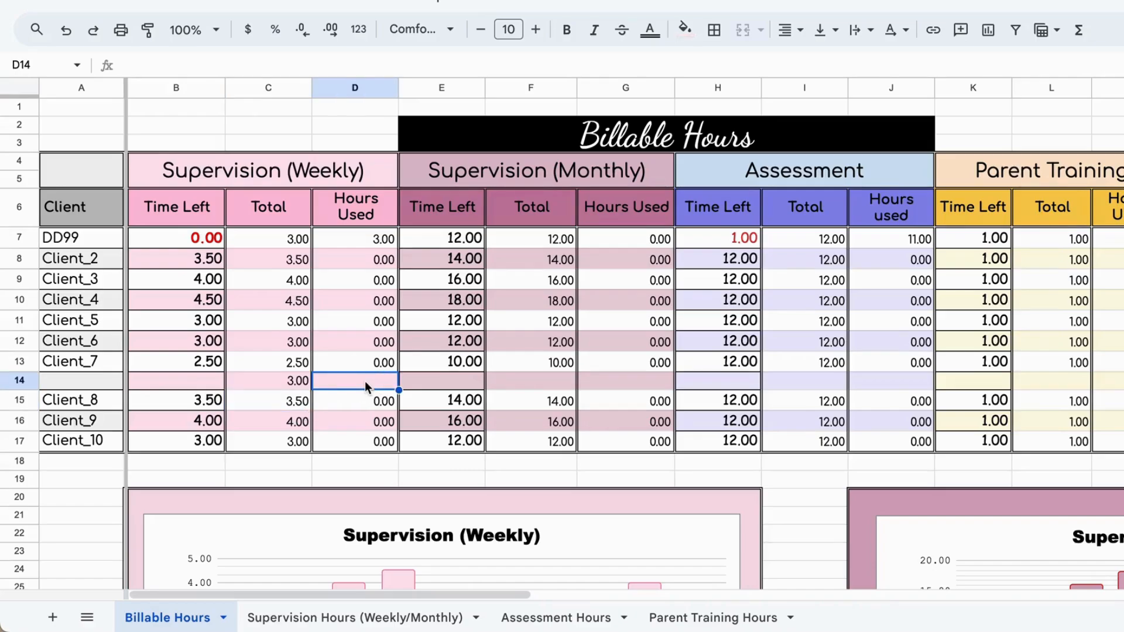
{"action": "type", "text": "="}
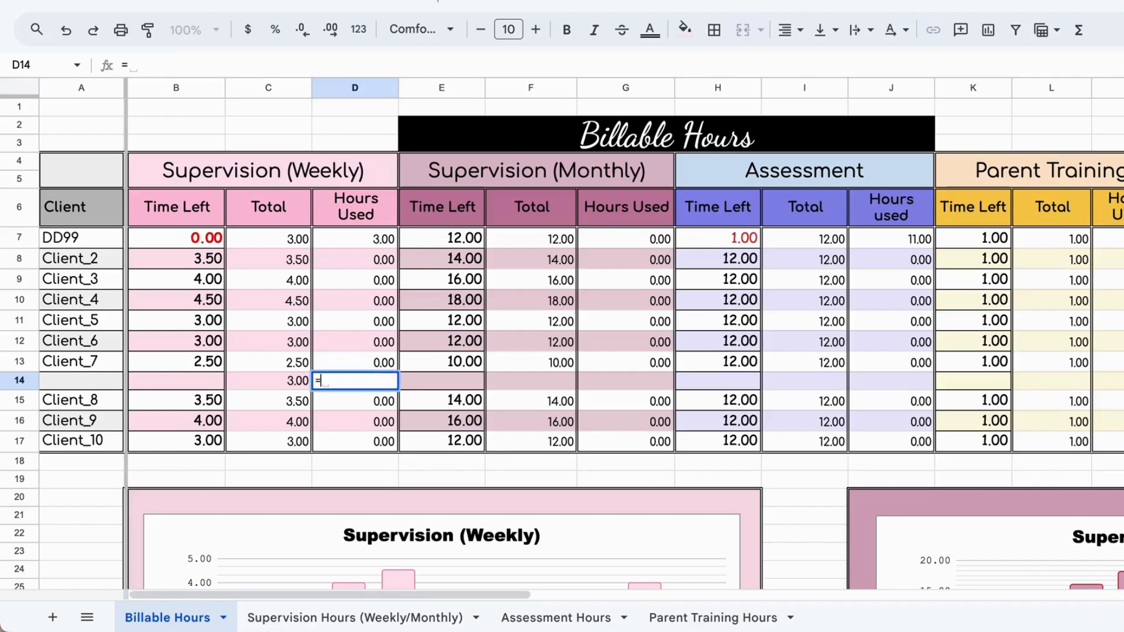
{"action": "left_click", "coordinate": [313, 621]}
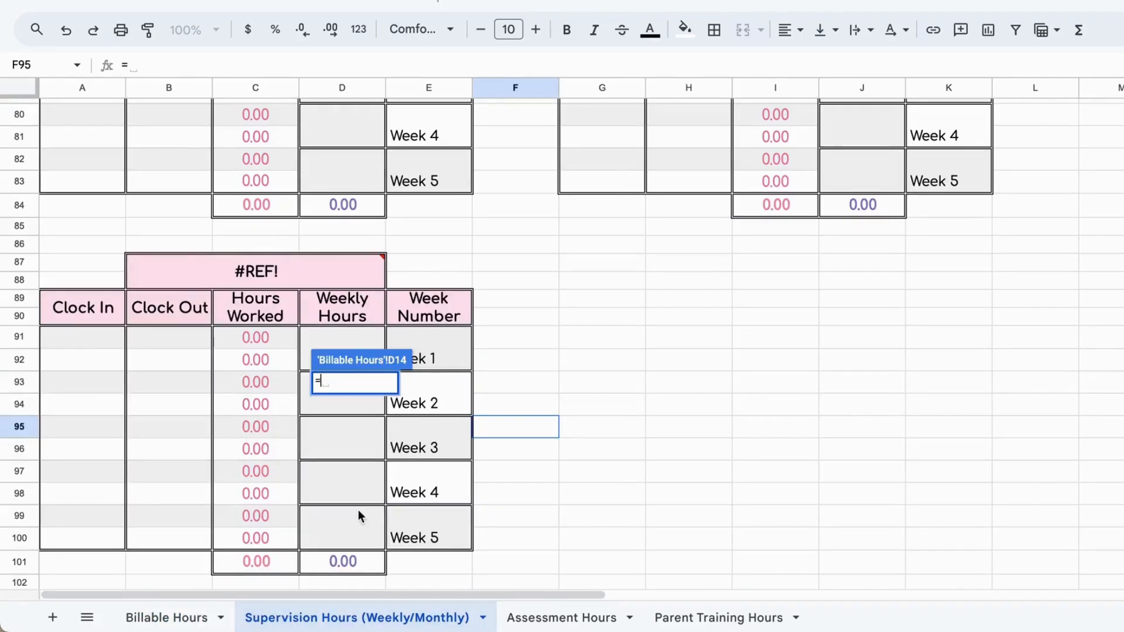
{"action": "left_click", "coordinate": [248, 564]}
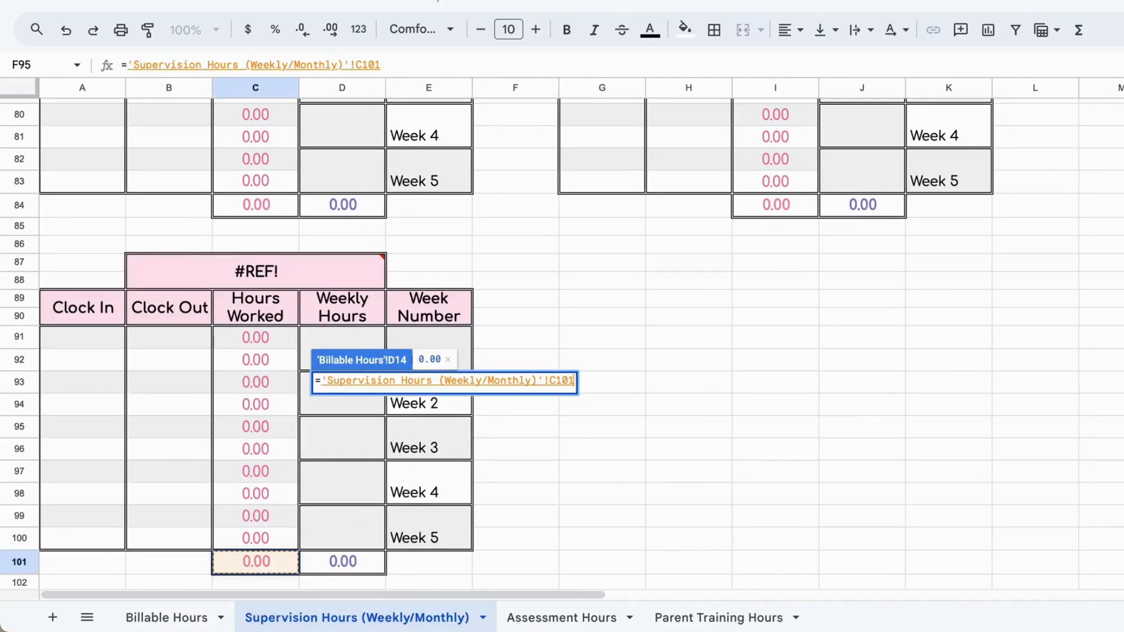
{"action": "key", "text": "Return"}
Step: Fill the Time Left formulas for weekly supervision, monthly supervision, assessment and parent training from the Client_7 row down into row 14
{"action": "left_click", "coordinate": [183, 386]}
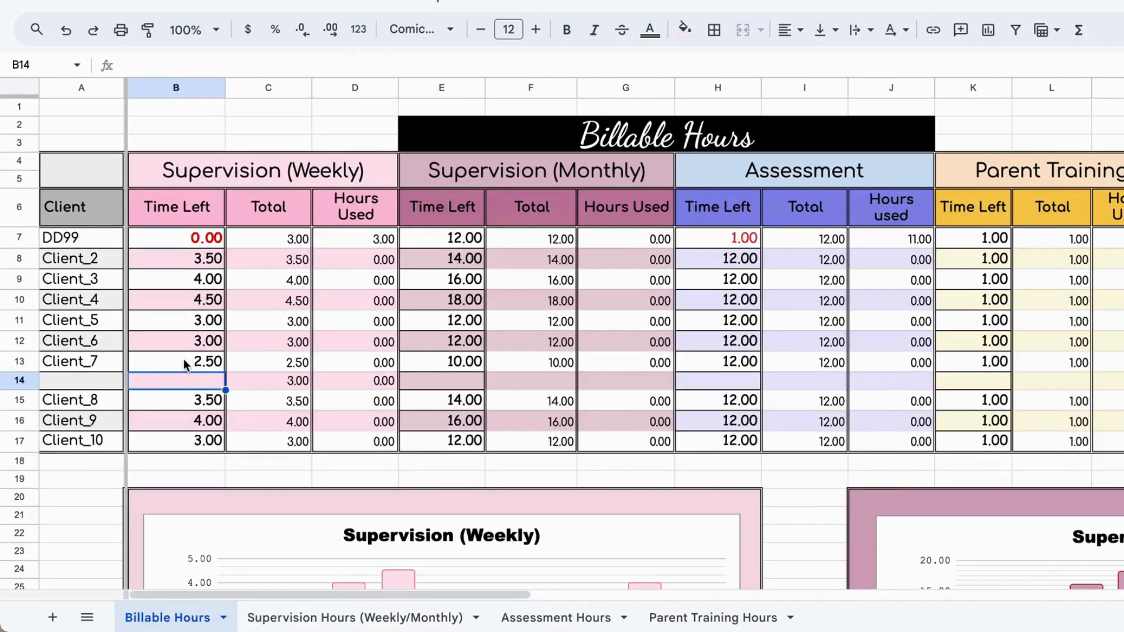
{"action": "left_click", "coordinate": [184, 361]}
{"action": "left_click_drag", "start_coordinate": [225, 372], "coordinate": [225, 391]}
{"action": "left_click", "coordinate": [253, 389]}
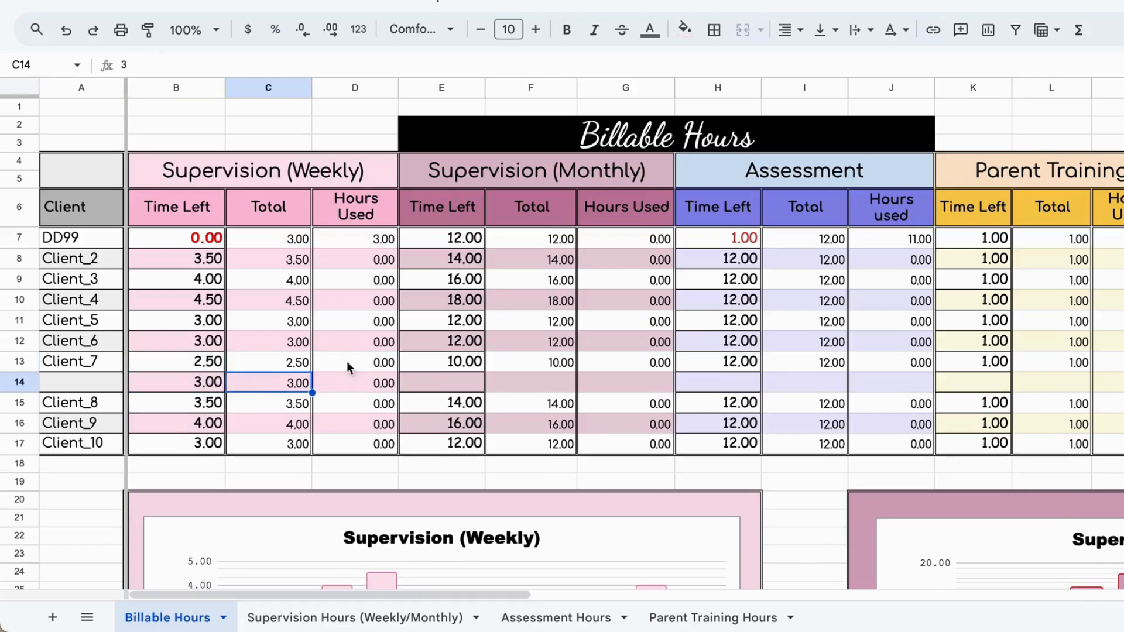
{"action": "left_click", "coordinate": [473, 363]}
{"action": "left_click_drag", "start_coordinate": [486, 372], "coordinate": [487, 390]}
{"action": "left_click", "coordinate": [749, 366]}
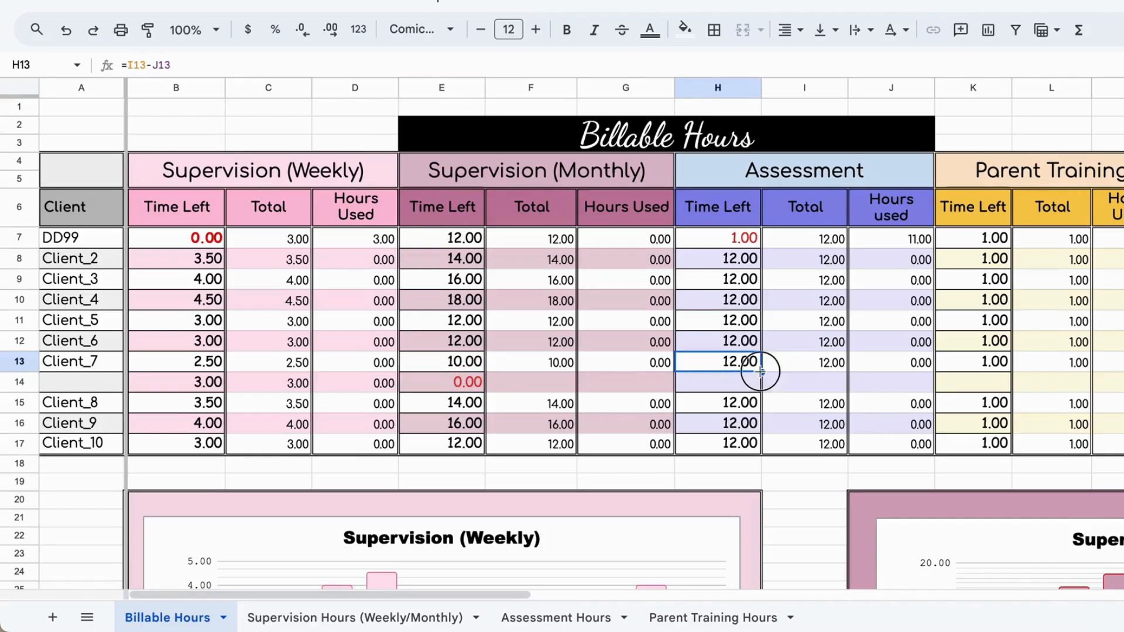
{"action": "left_click_drag", "start_coordinate": [761, 372], "coordinate": [762, 391]}
{"action": "left_click", "coordinate": [995, 366]}
{"action": "left_click_drag", "start_coordinate": [1010, 372], "coordinate": [1010, 388]}
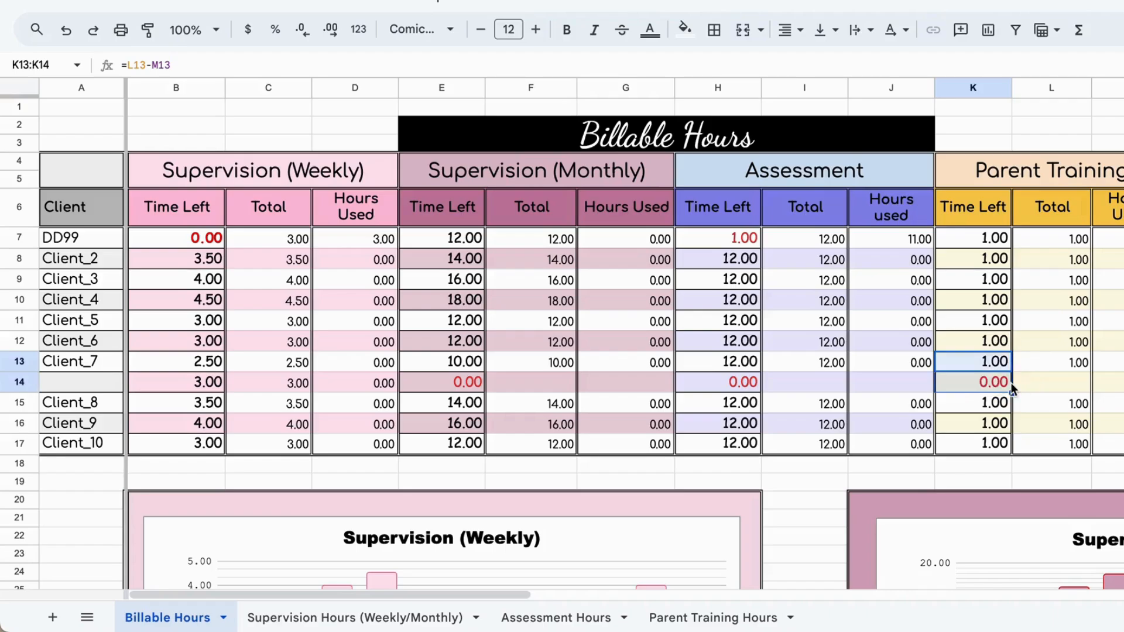
{"action": "left_click", "coordinate": [549, 381]}
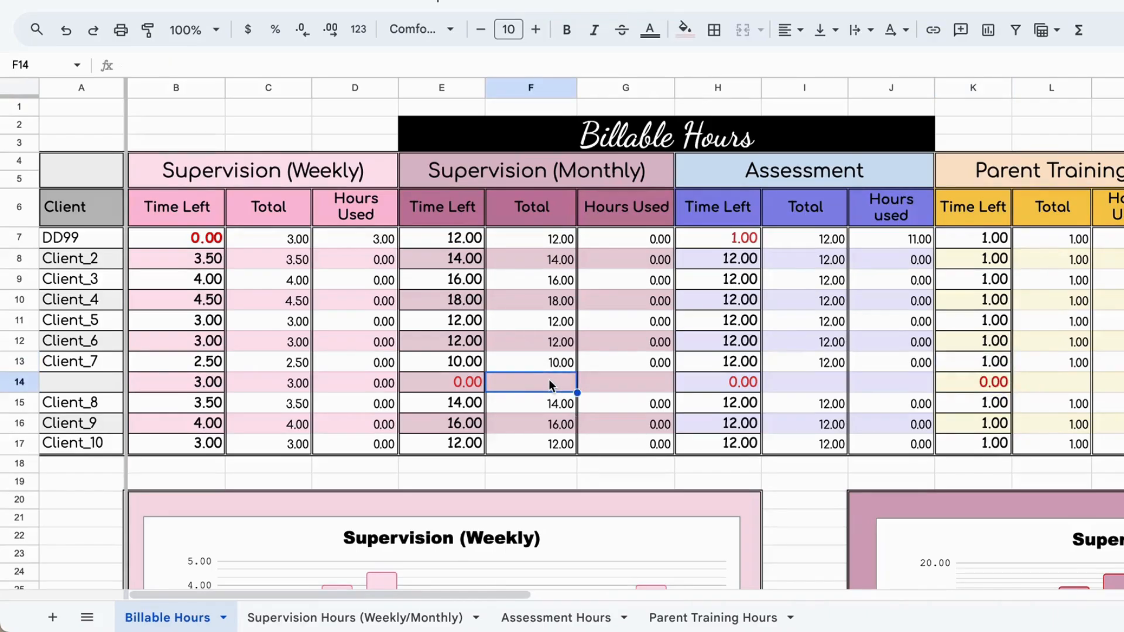
{"action": "type", "text": "="}
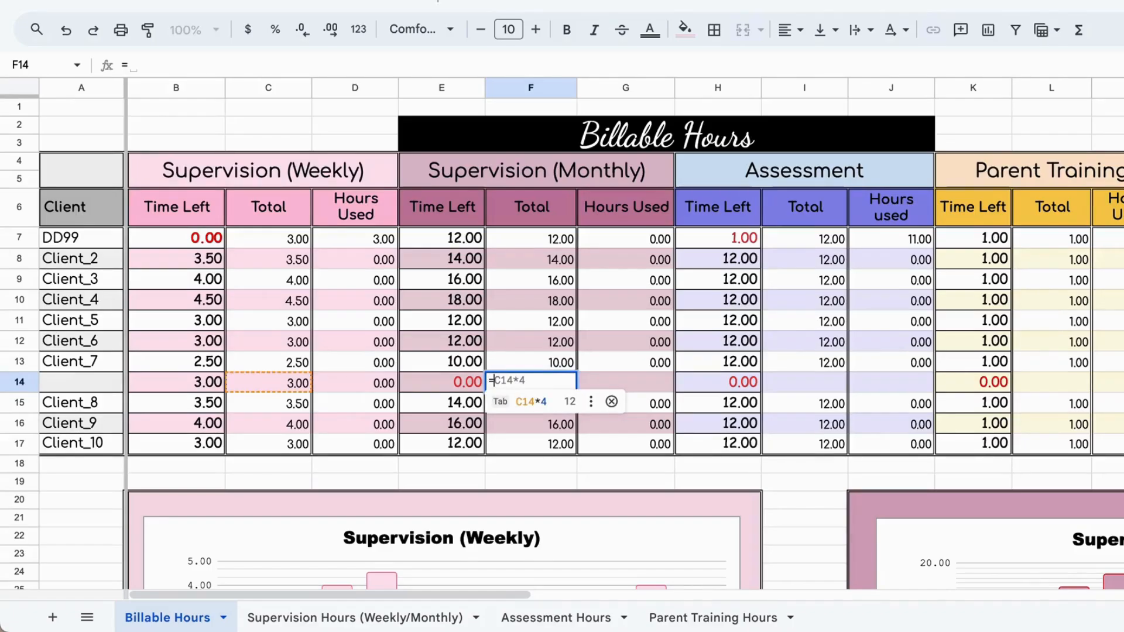
{"action": "key", "text": "BackSpace"}
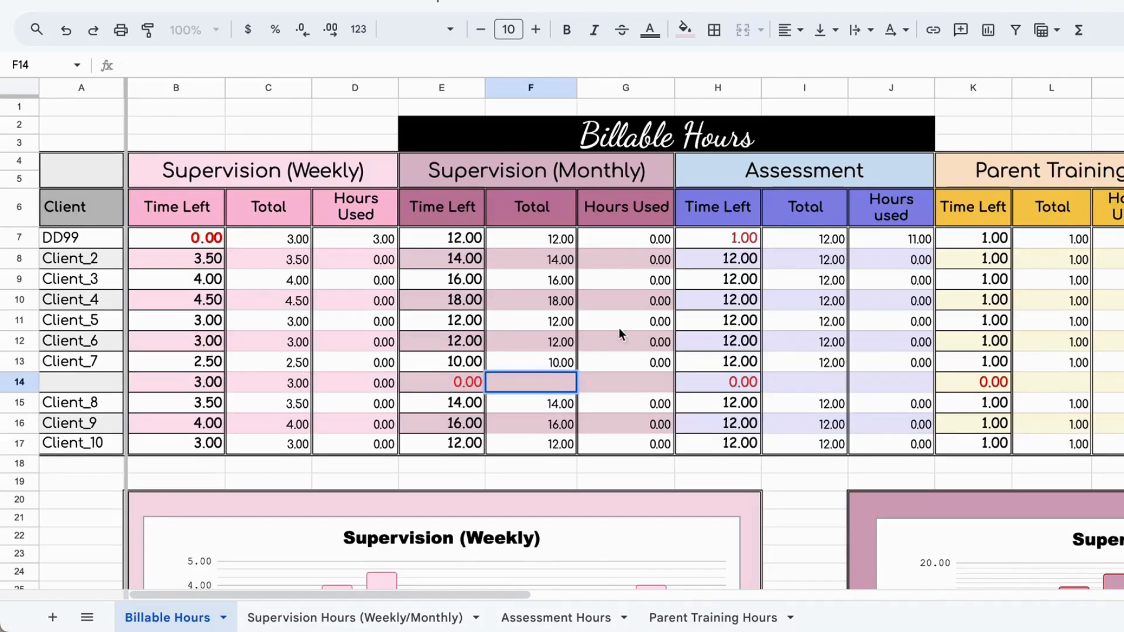
Step: Link the new row's Supervision (Monthly) Hours Used cell, G14, to D101 on the Supervision Hours (Weekly/Monthly) sheet
{"action": "left_click", "coordinate": [603, 380]}
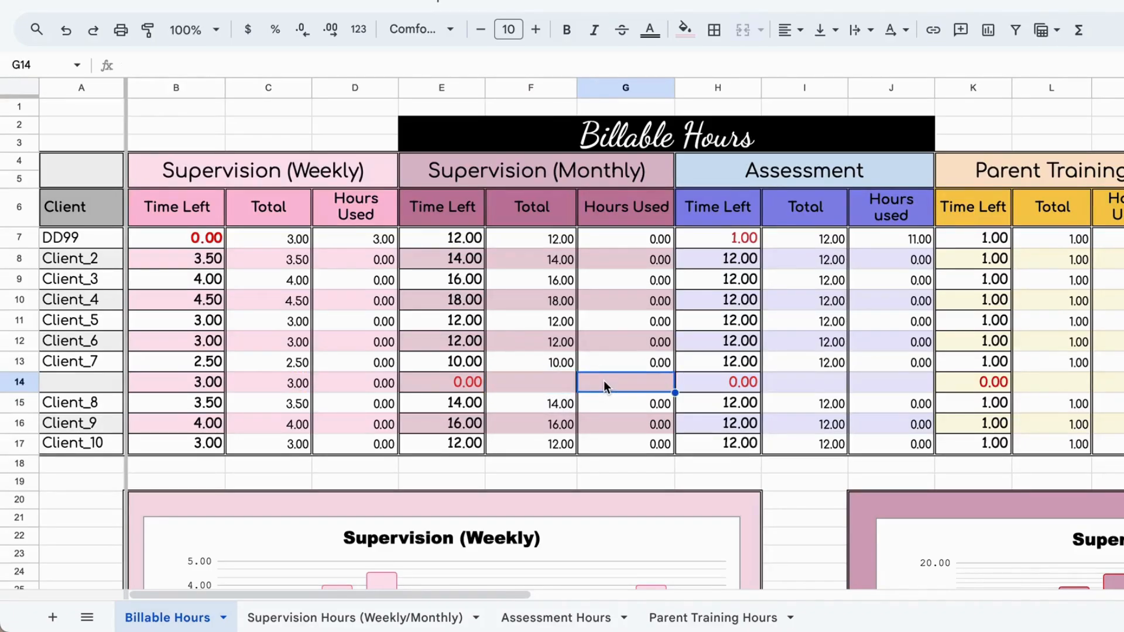
{"action": "type", "text": "="}
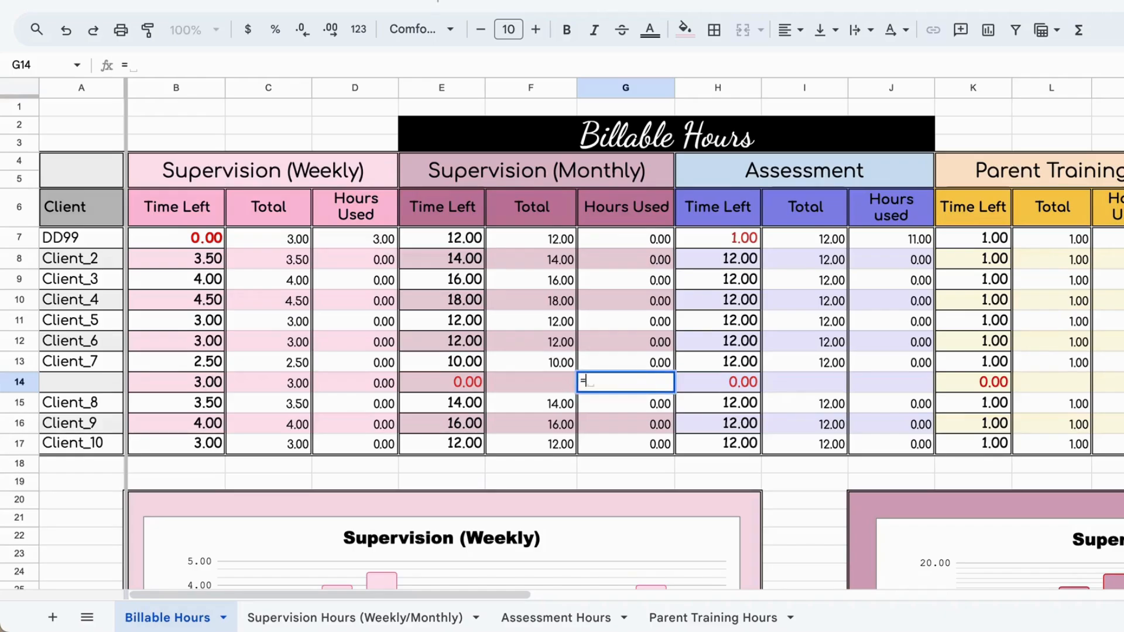
{"action": "left_click", "coordinate": [327, 619]}
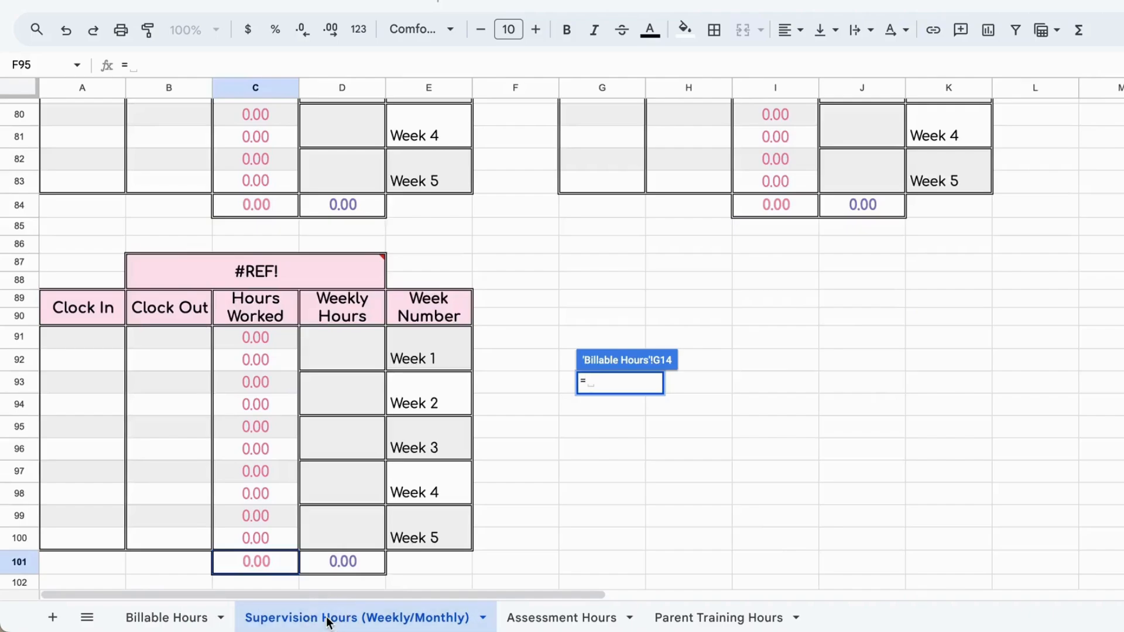
{"action": "left_click", "coordinate": [343, 562]}
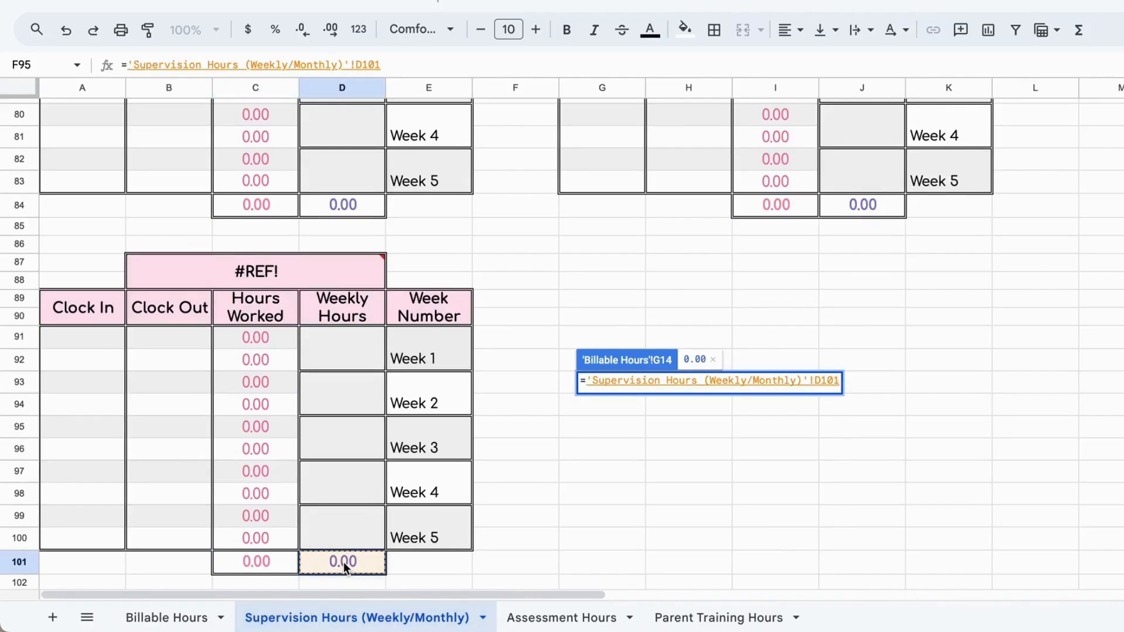
{"action": "key", "text": "Return"}
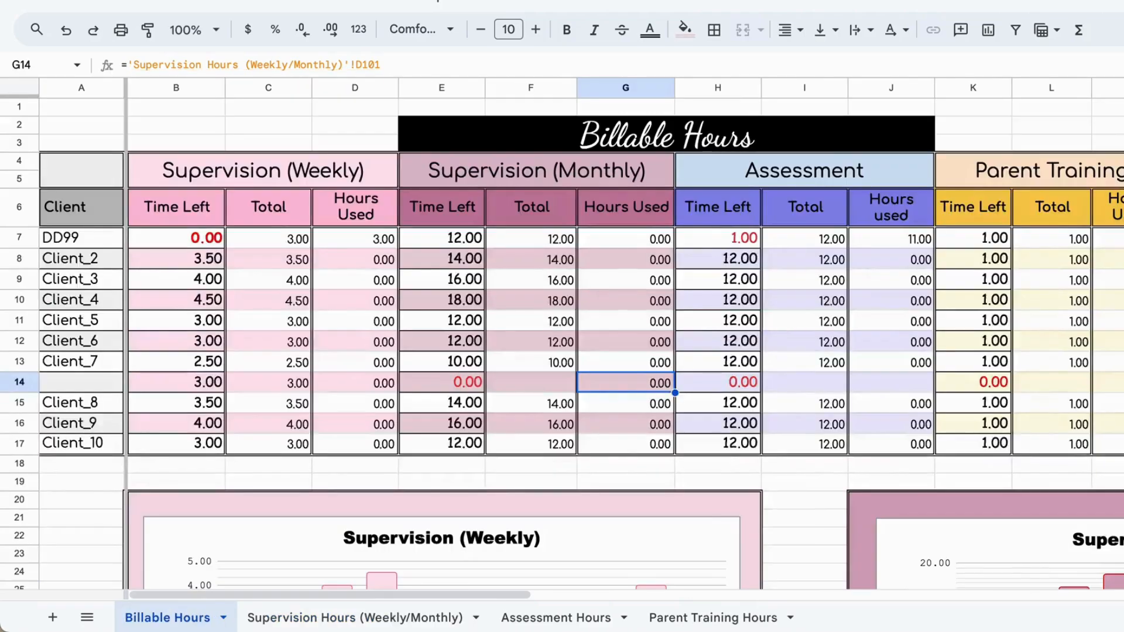
{"action": "left_click", "coordinate": [544, 382]}
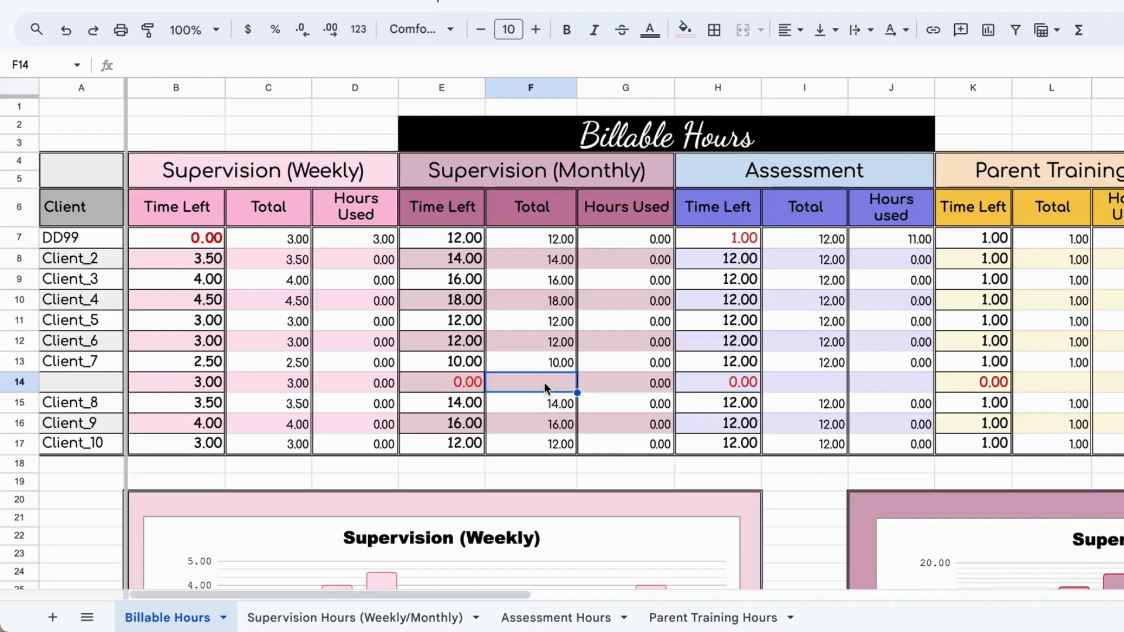
{"action": "type", "text": "="}
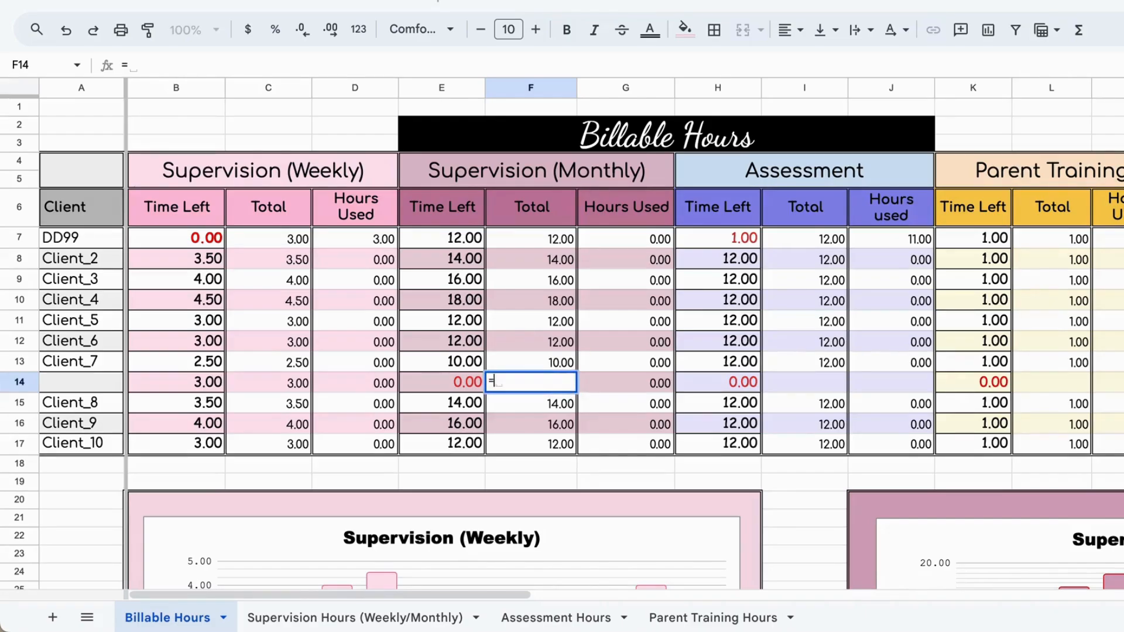
{"action": "key", "text": "Escape"}
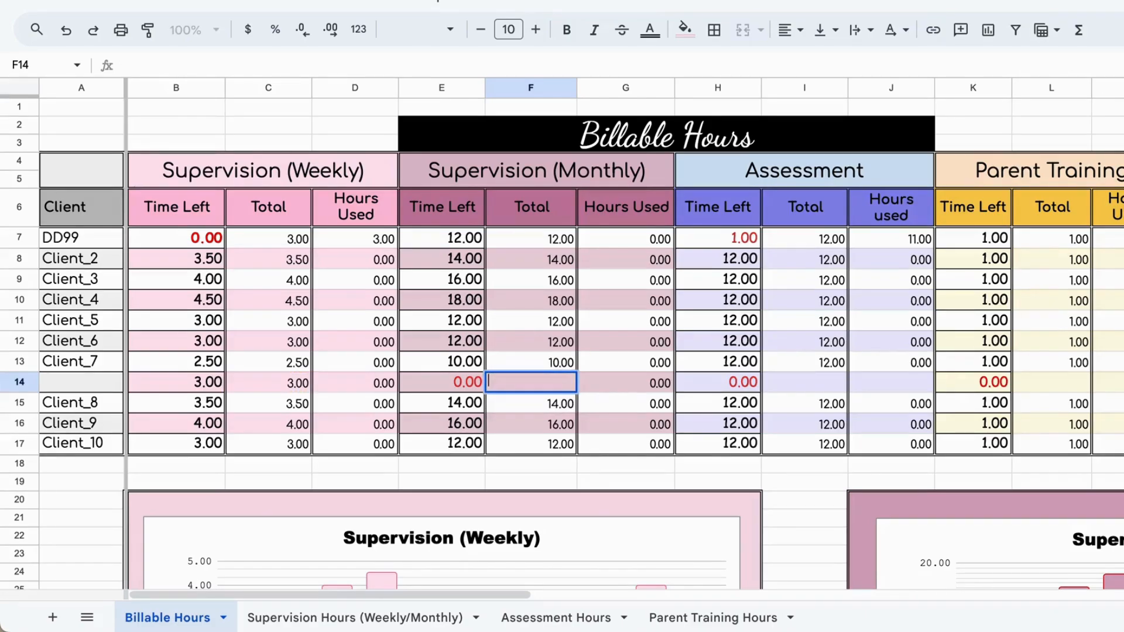
Step: Fill the Supervision (Monthly) Total formula from the Client_7 row, F13, down into F14
{"action": "left_click", "coordinate": [572, 368]}
{"action": "left_click_drag", "start_coordinate": [577, 371], "coordinate": [576, 388]}
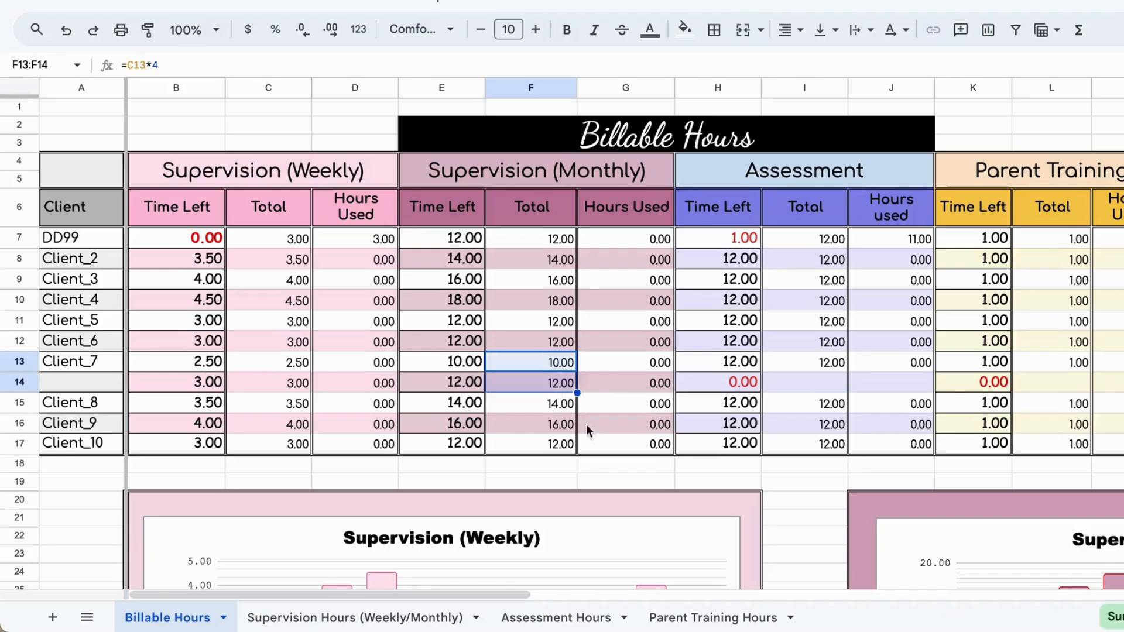
{"action": "left_click", "coordinate": [581, 475]}
Step: Copy the Assessment Total of 12.00 from the Client_7 row, I13, down into I14
{"action": "scroll", "coordinate": [823, 403], "scroll_direction": "down", "scroll_amount": 1}
{"action": "scroll", "coordinate": [822, 403], "scroll_direction": "right", "scroll_amount": 1}
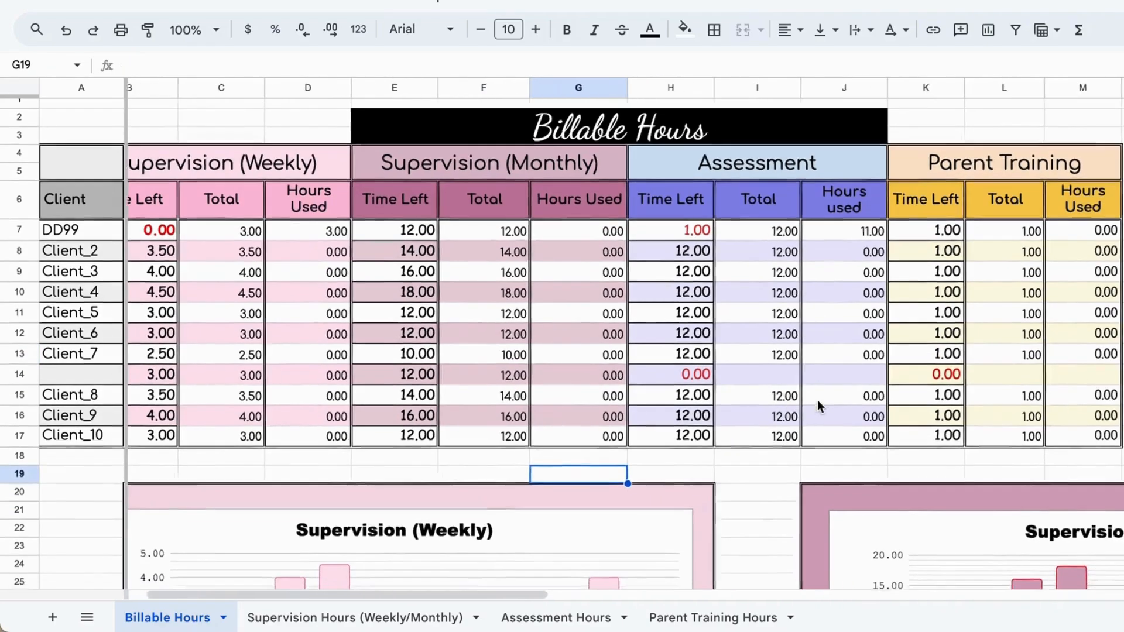
{"action": "left_click", "coordinate": [746, 346]}
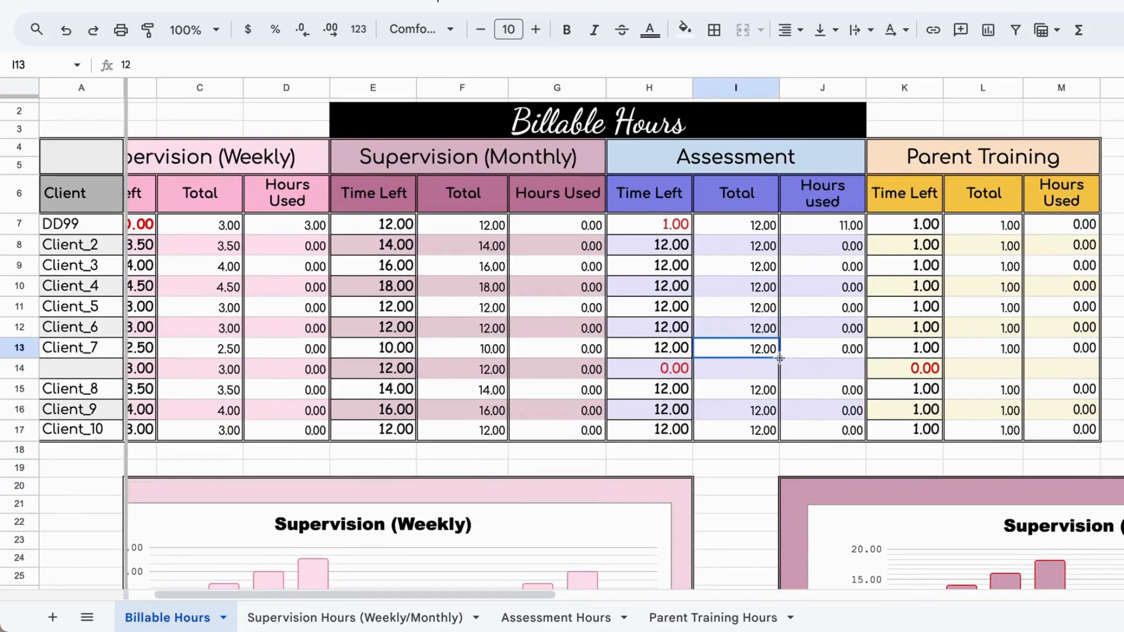
{"action": "left_click_drag", "start_coordinate": [780, 358], "coordinate": [774, 375]}
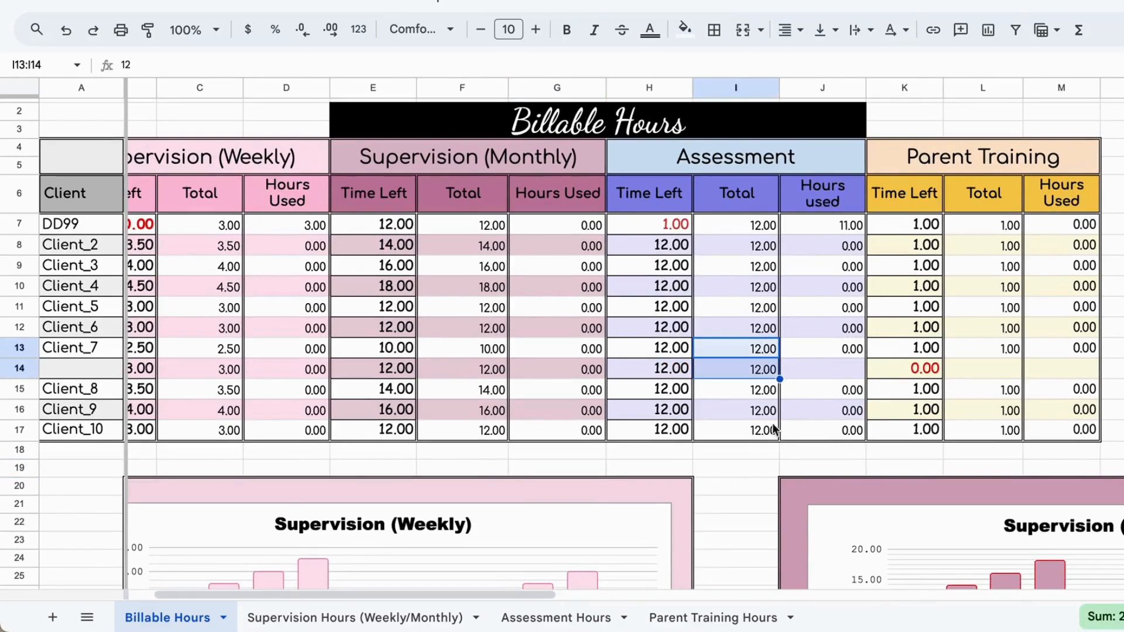
{"action": "left_click", "coordinate": [747, 451]}
Step: Link the new row's Assessment Hours Used cell, J14, to C119 on the Assessment Hours sheet
{"action": "left_click", "coordinate": [813, 367]}
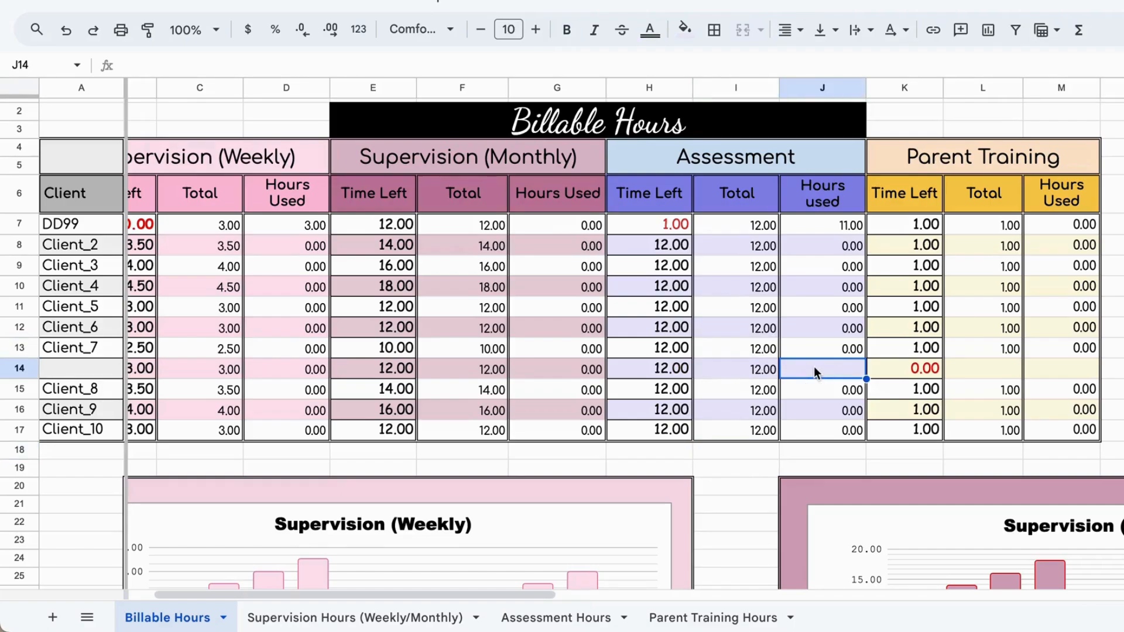
{"action": "type", "text": "="}
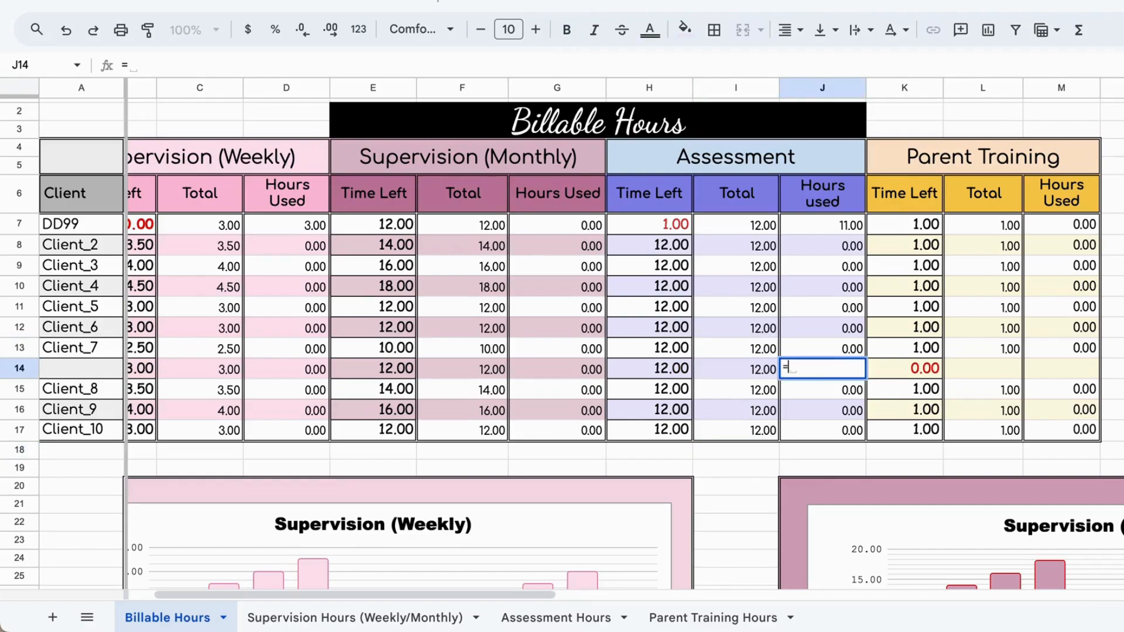
{"action": "left_click", "coordinate": [545, 619]}
{"action": "scroll", "coordinate": [504, 427], "scroll_direction": "down", "scroll_amount": 5}
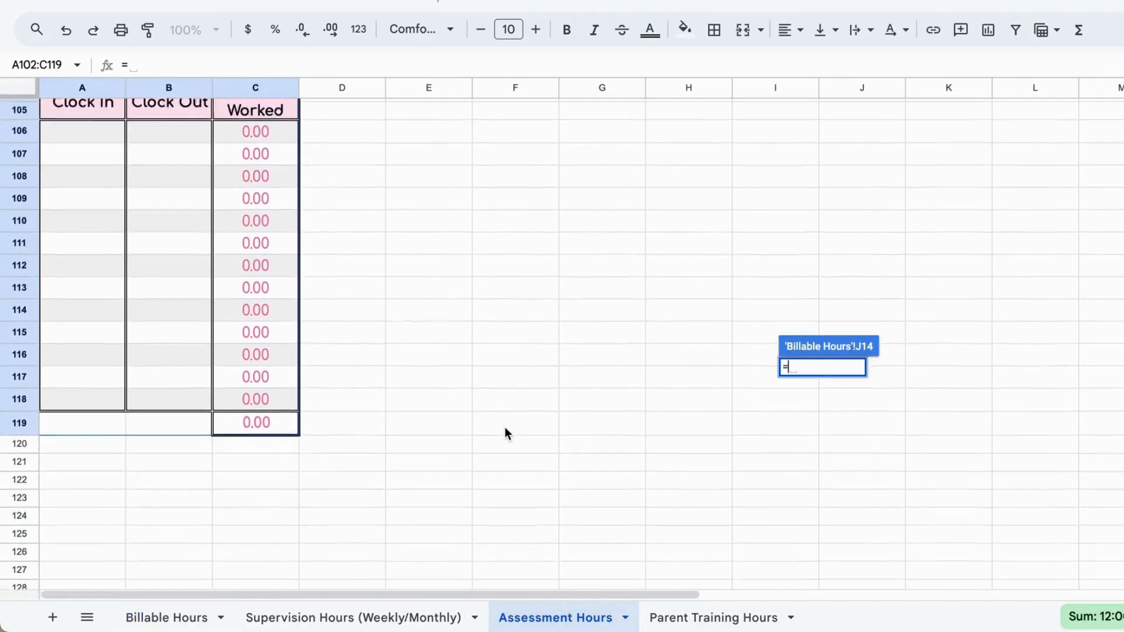
{"action": "scroll", "coordinate": [505, 427], "scroll_direction": "down", "scroll_amount": 1}
{"action": "left_click", "coordinate": [279, 412]}
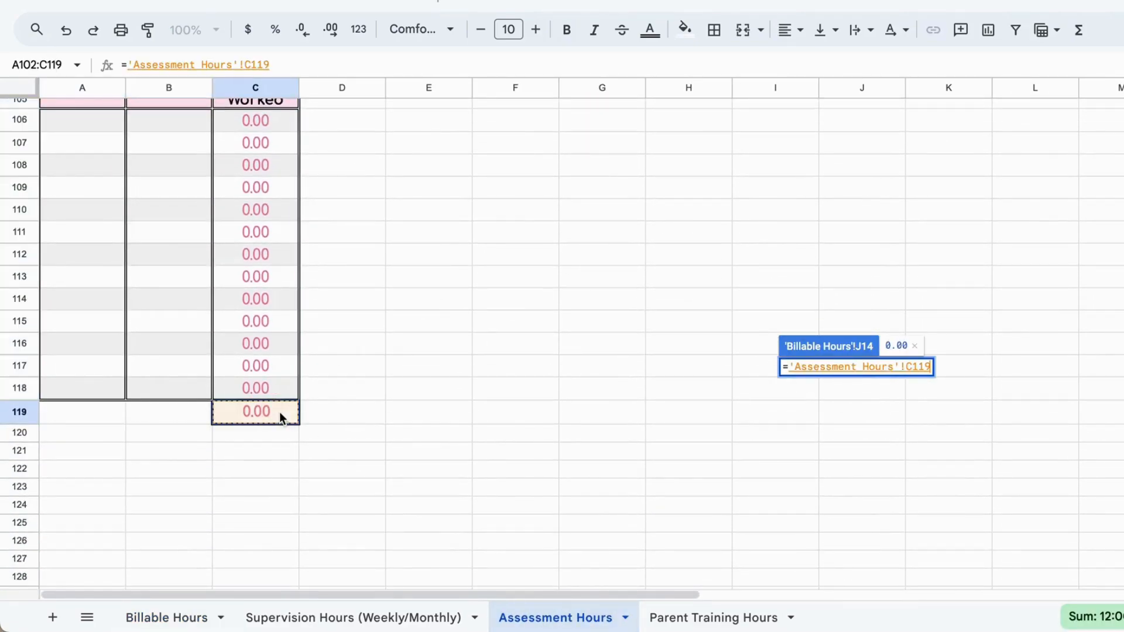
{"action": "key", "text": "Return"}
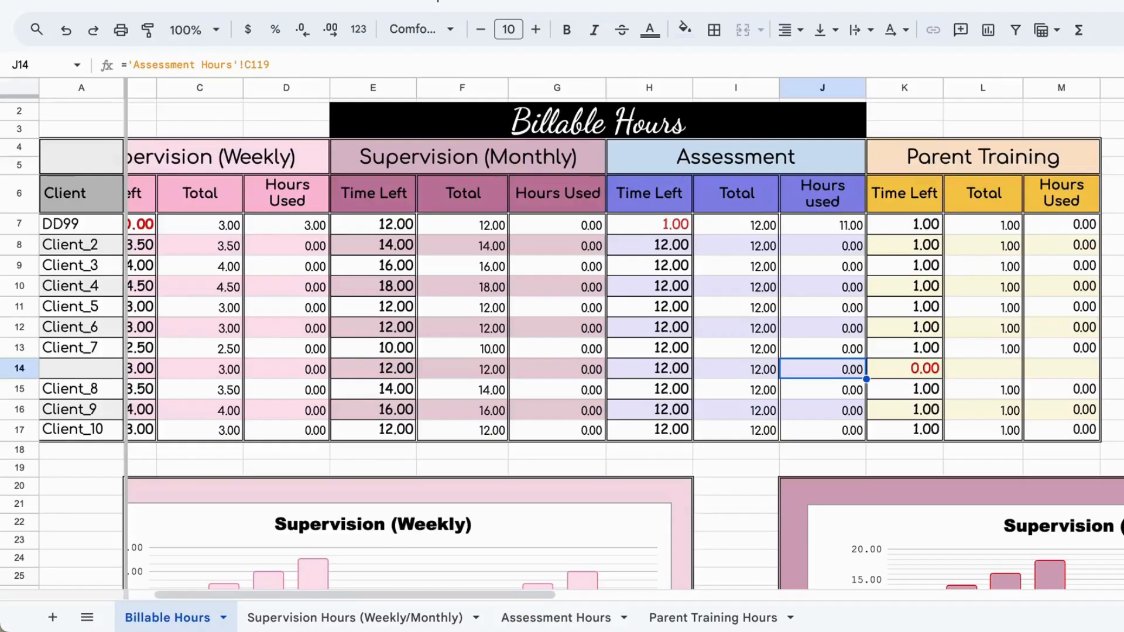
Step: Copy the Parent Training Total of 1.00 from the Client_7 row, L13, down into L14
{"action": "scroll", "coordinate": [941, 347], "scroll_direction": "right", "scroll_amount": 3}
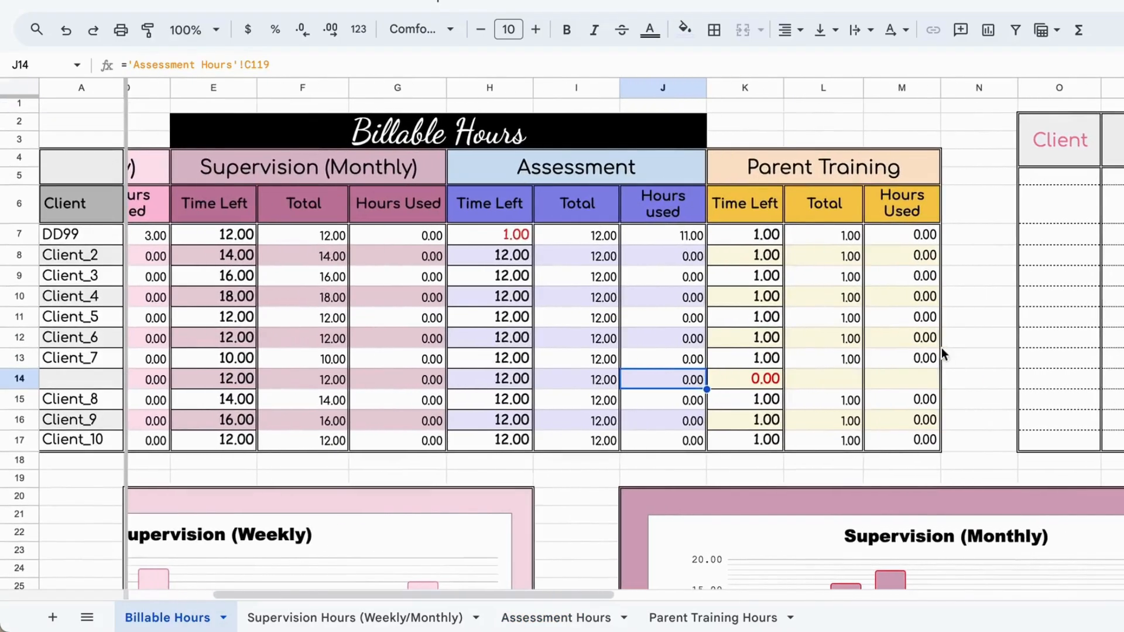
{"action": "left_click", "coordinate": [824, 374]}
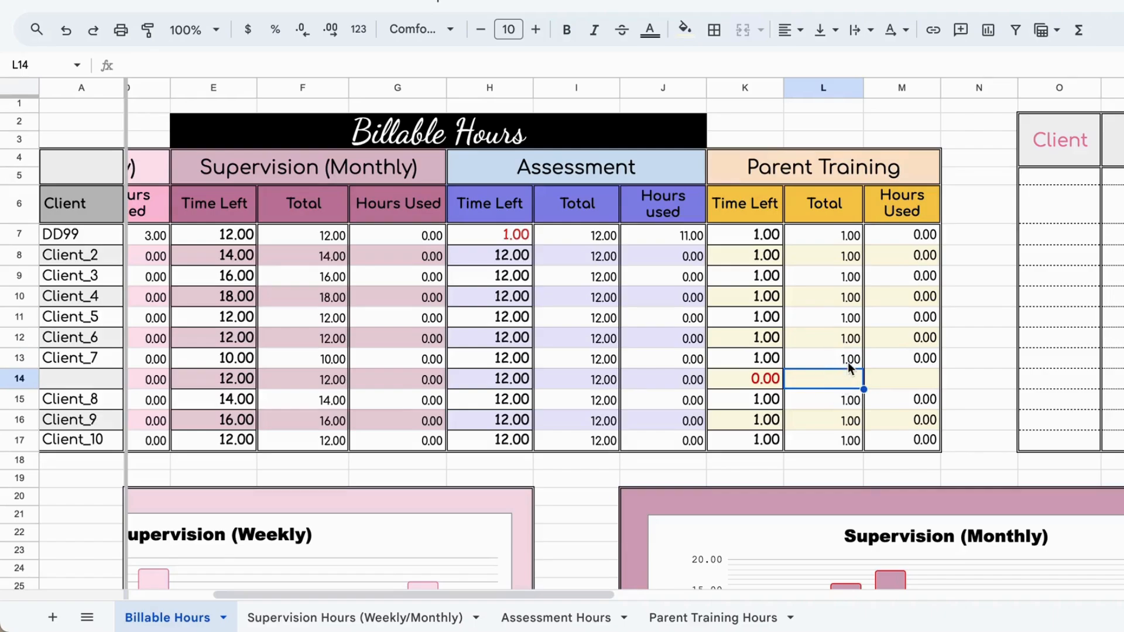
{"action": "left_click", "coordinate": [850, 366], "text": "shift"}
{"action": "key", "text": "ctrl+d"}
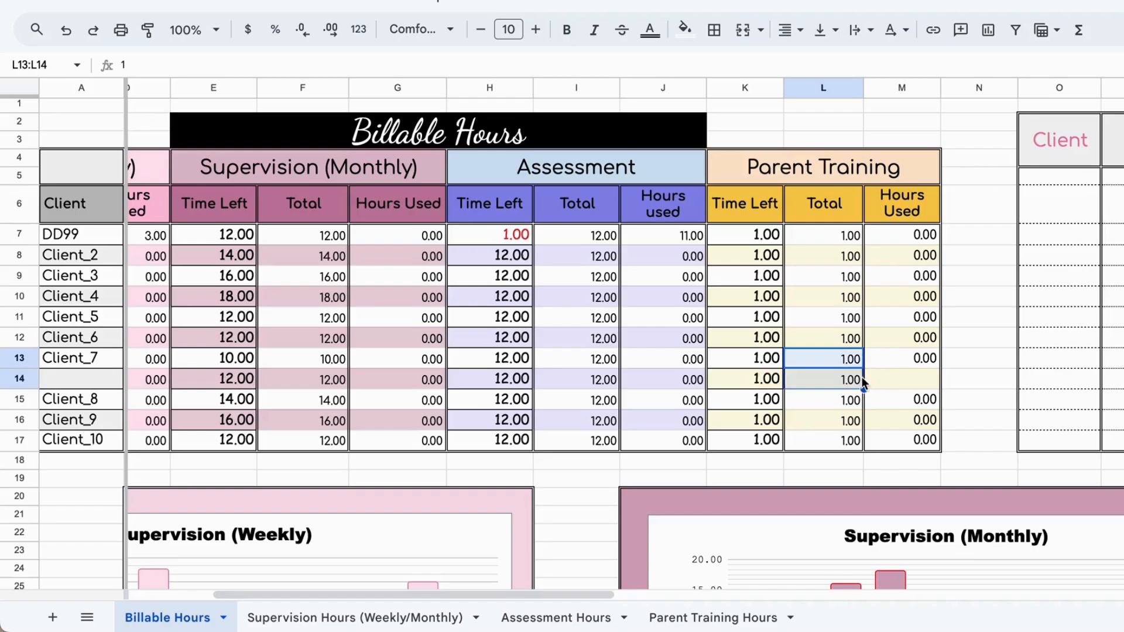
Step: Link the new row's Parent Training Hours Used cell, M14, to C119 on the Parent Training Hours sheet
{"action": "left_click", "coordinate": [918, 380]}
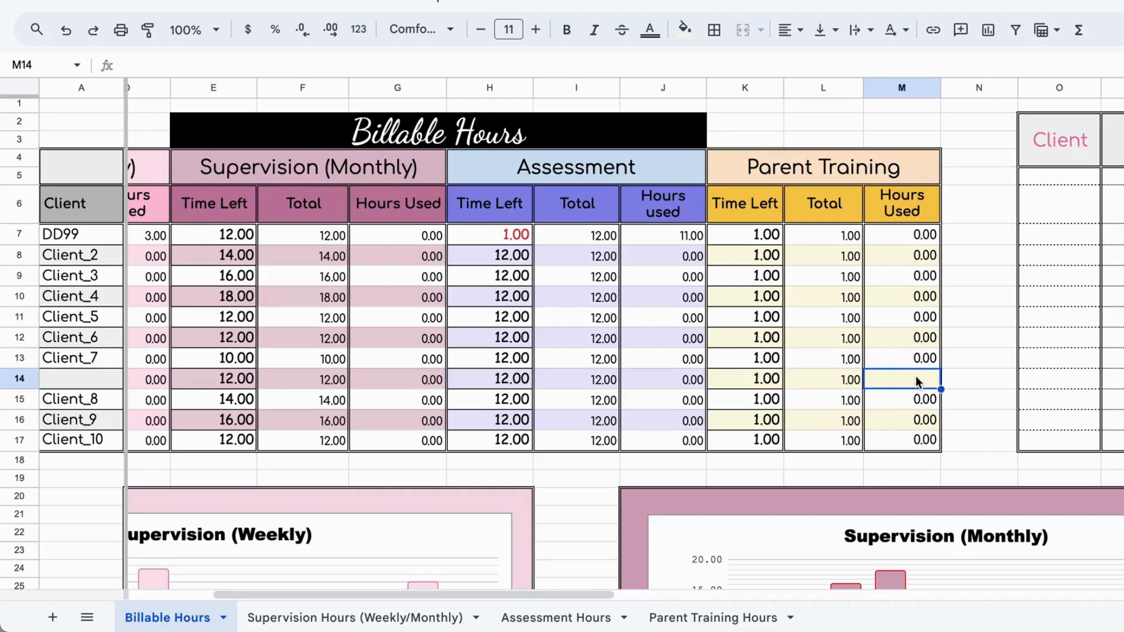
{"action": "type", "text": "="}
{"action": "left_click", "coordinate": [685, 616]}
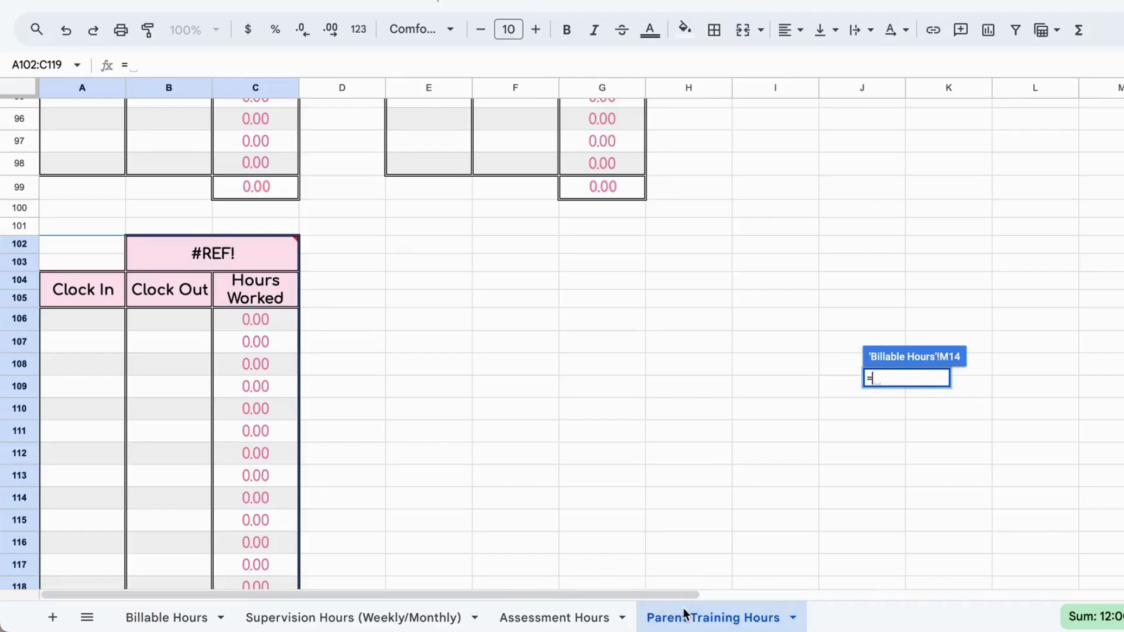
{"action": "scroll", "coordinate": [538, 456], "scroll_direction": "down", "scroll_amount": 3}
{"action": "left_click", "coordinate": [255, 427]}
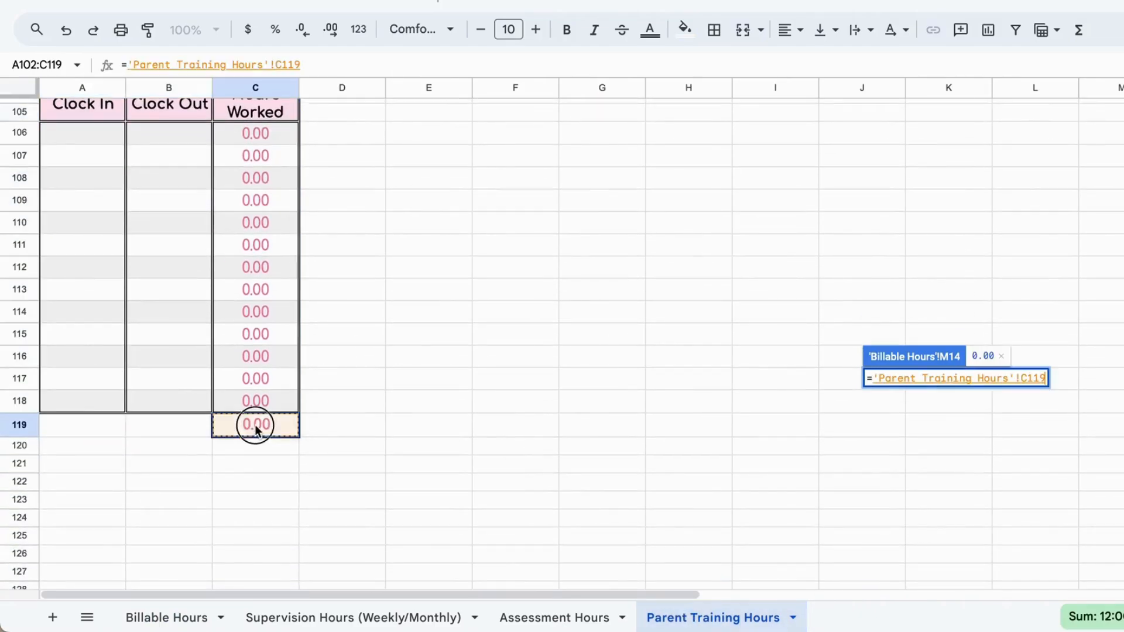
{"action": "key", "text": "Return"}
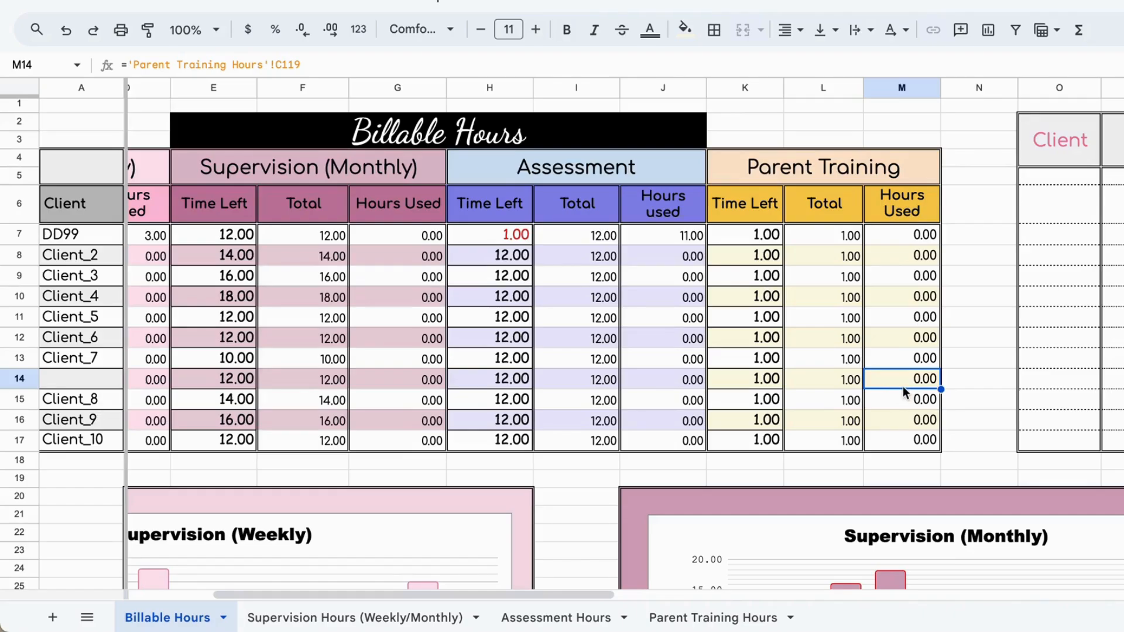
Step: Merge cells P14:R14 in the Notes table so the new row matches the other note rows
{"action": "scroll", "coordinate": [902, 388], "scroll_direction": "right", "scroll_amount": 3}
{"action": "scroll", "coordinate": [903, 388], "scroll_direction": "right", "scroll_amount": 3}
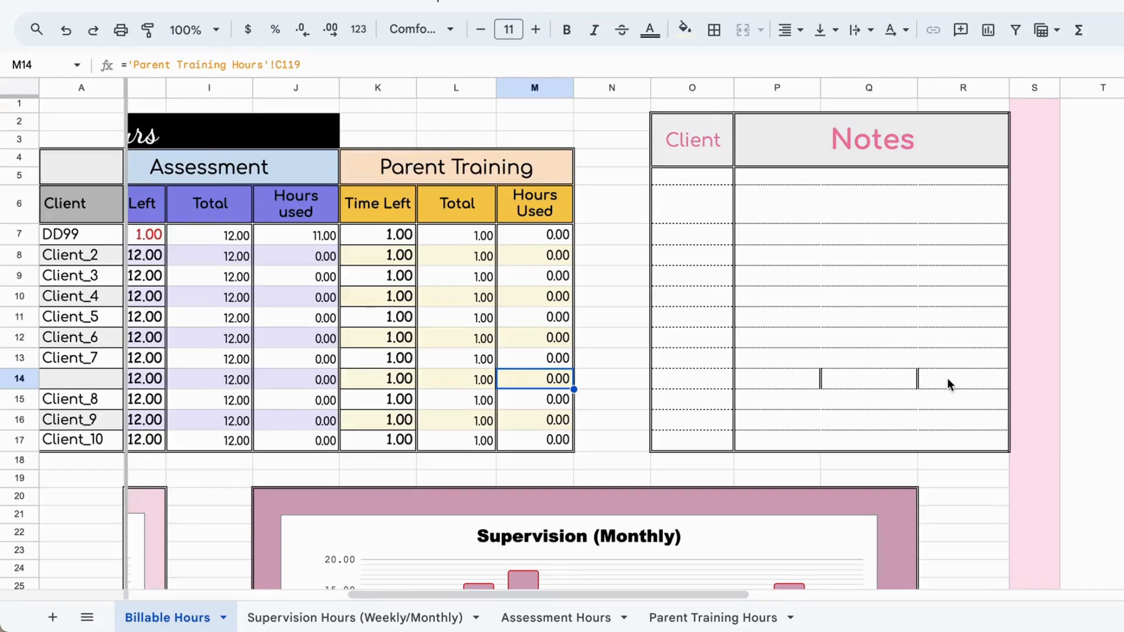
{"action": "left_click_drag", "start_coordinate": [947, 381], "coordinate": [808, 376]}
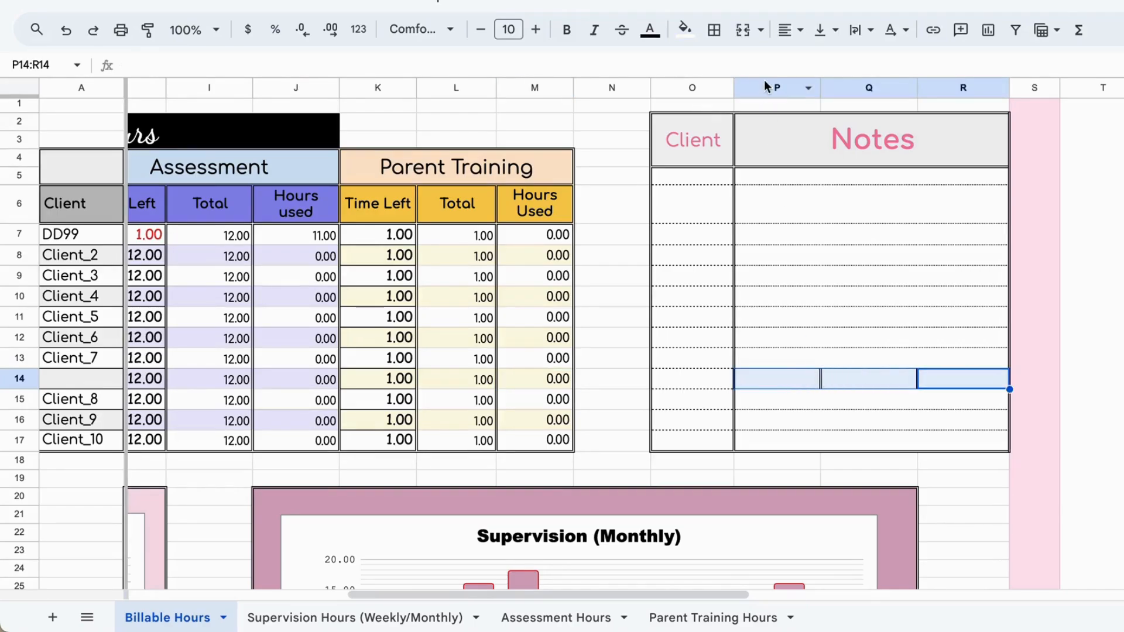
{"action": "left_click", "coordinate": [745, 37]}
Step: Insert one row below row 50 in the Client's Schedule section of the Billable Hours sheet
{"action": "scroll", "coordinate": [718, 271], "scroll_direction": "left", "scroll_amount": 10}
{"action": "scroll", "coordinate": [718, 271], "scroll_direction": "down", "scroll_amount": 5}
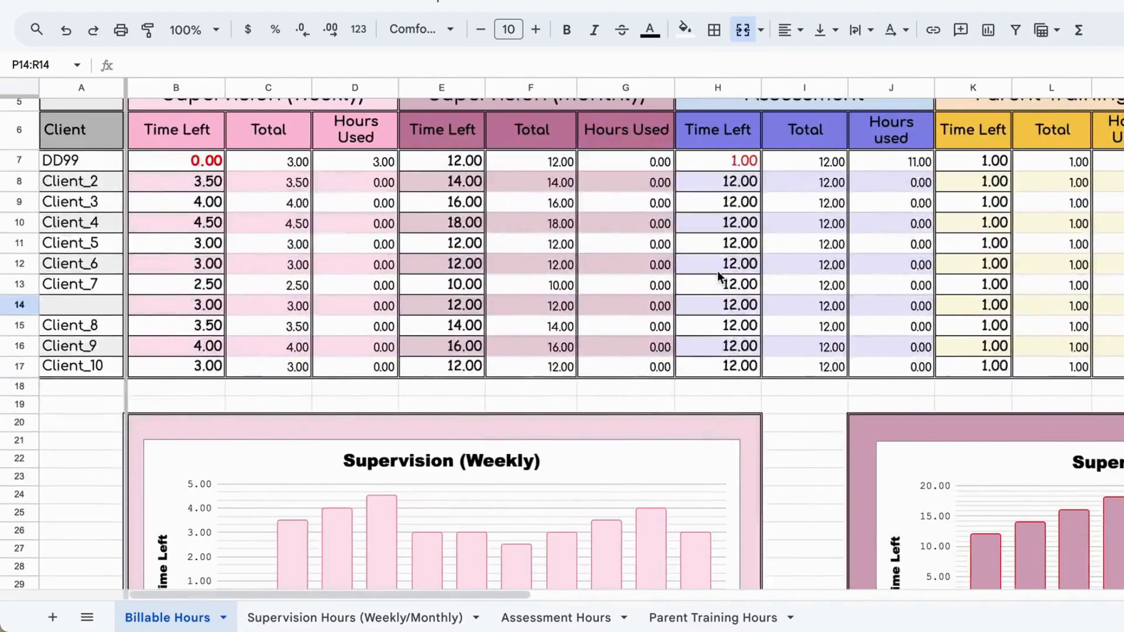
{"action": "scroll", "coordinate": [719, 275], "scroll_direction": "down", "scroll_amount": 5}
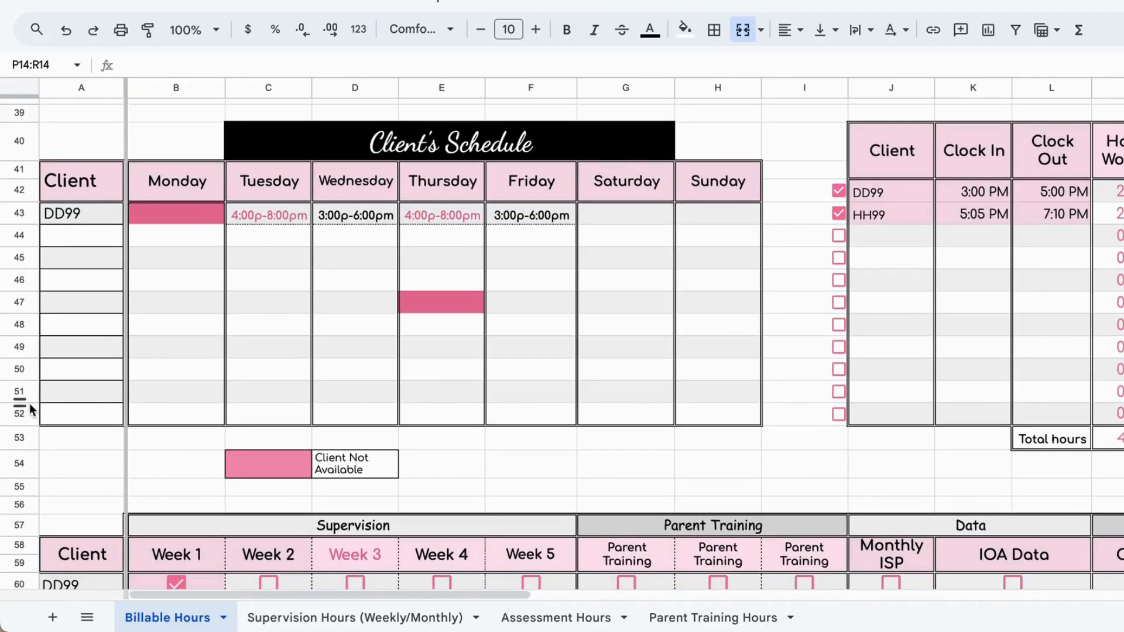
{"action": "left_click", "coordinate": [24, 371]}
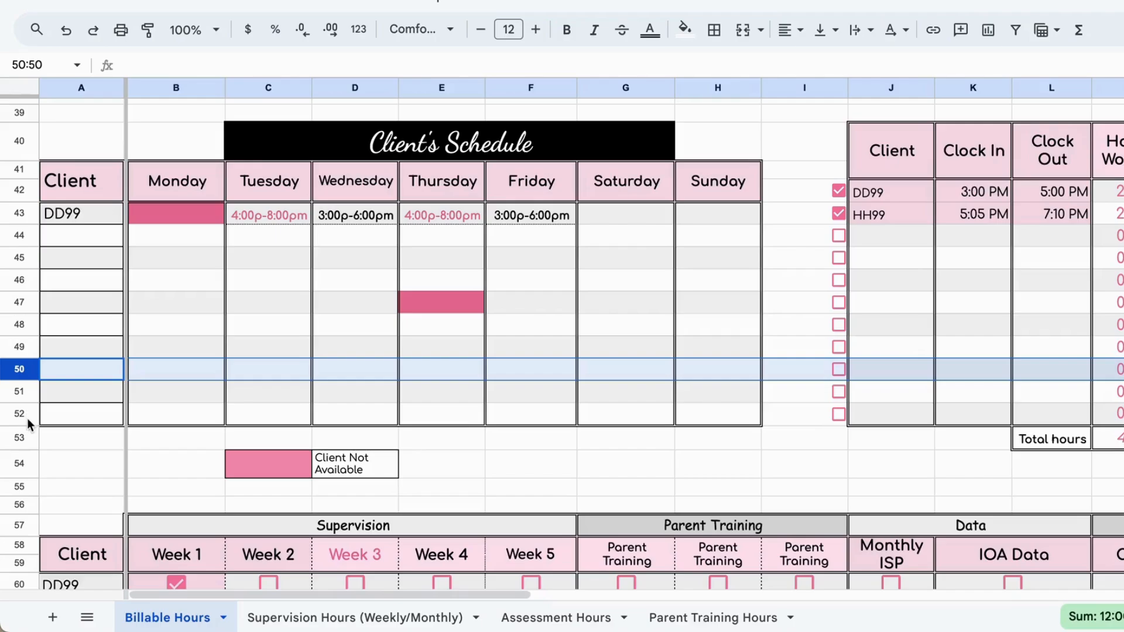
{"action": "right_click", "coordinate": [21, 373]}
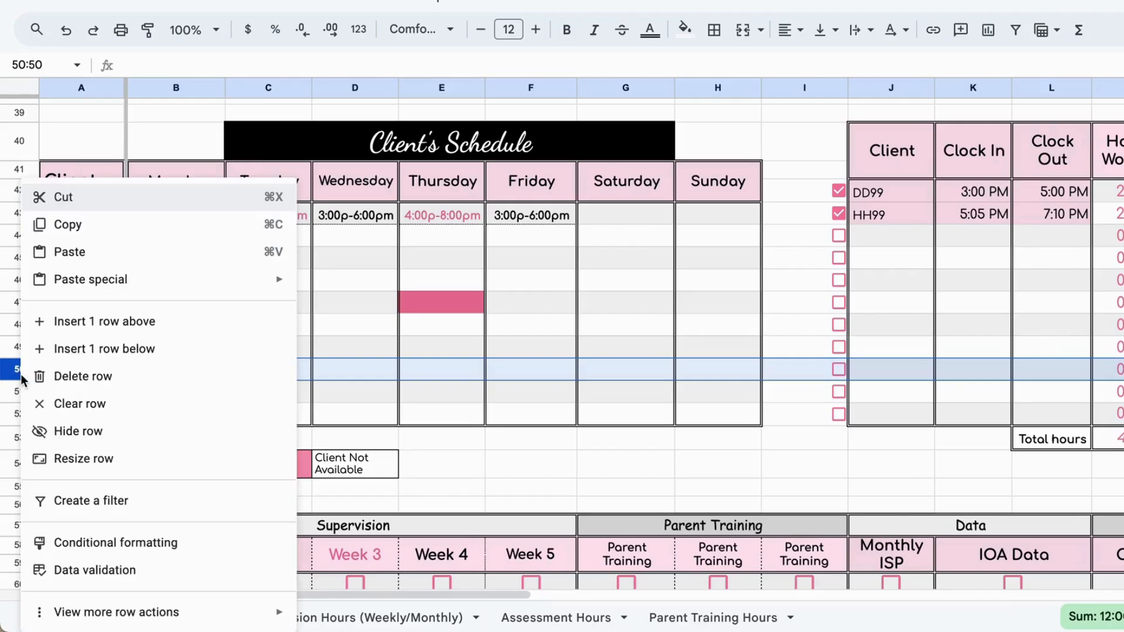
{"action": "left_click", "coordinate": [114, 347]}
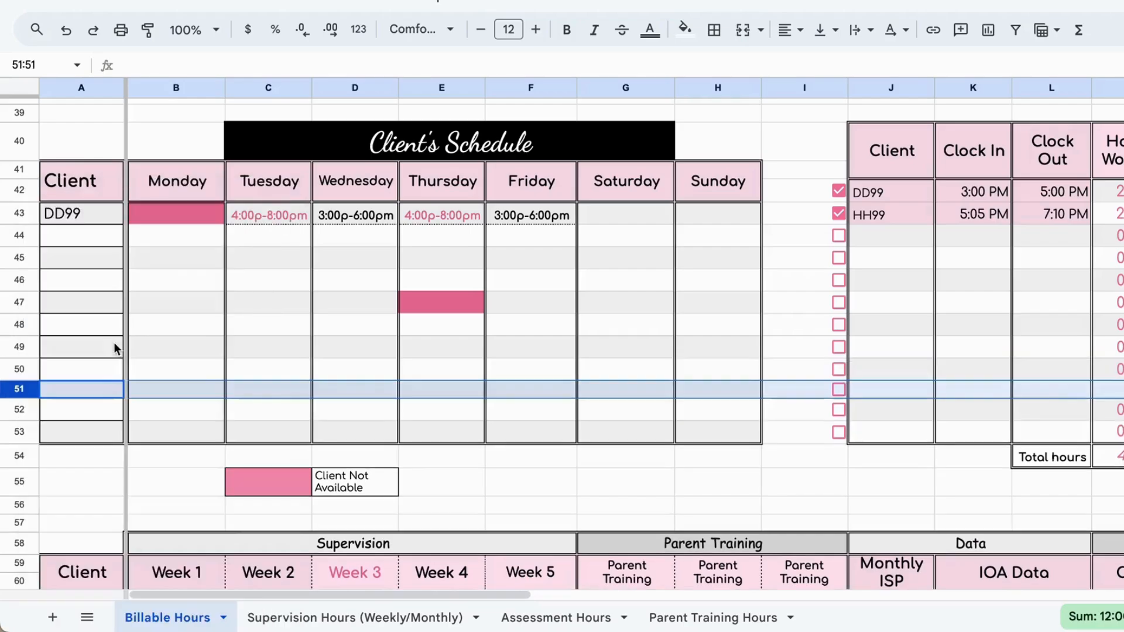
Step: Merge cells P51:R51 in the new row of the To Do List table
{"action": "left_click", "coordinate": [194, 410]}
{"action": "scroll", "coordinate": [551, 433], "scroll_direction": "right", "scroll_amount": 10}
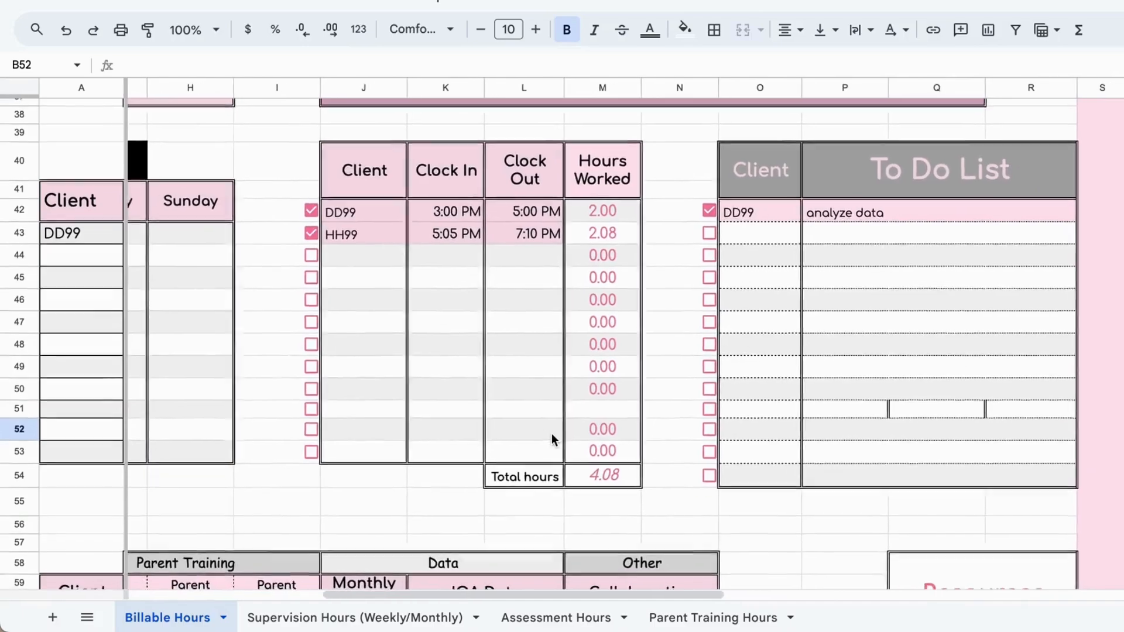
{"action": "left_click_drag", "start_coordinate": [855, 413], "coordinate": [997, 413]}
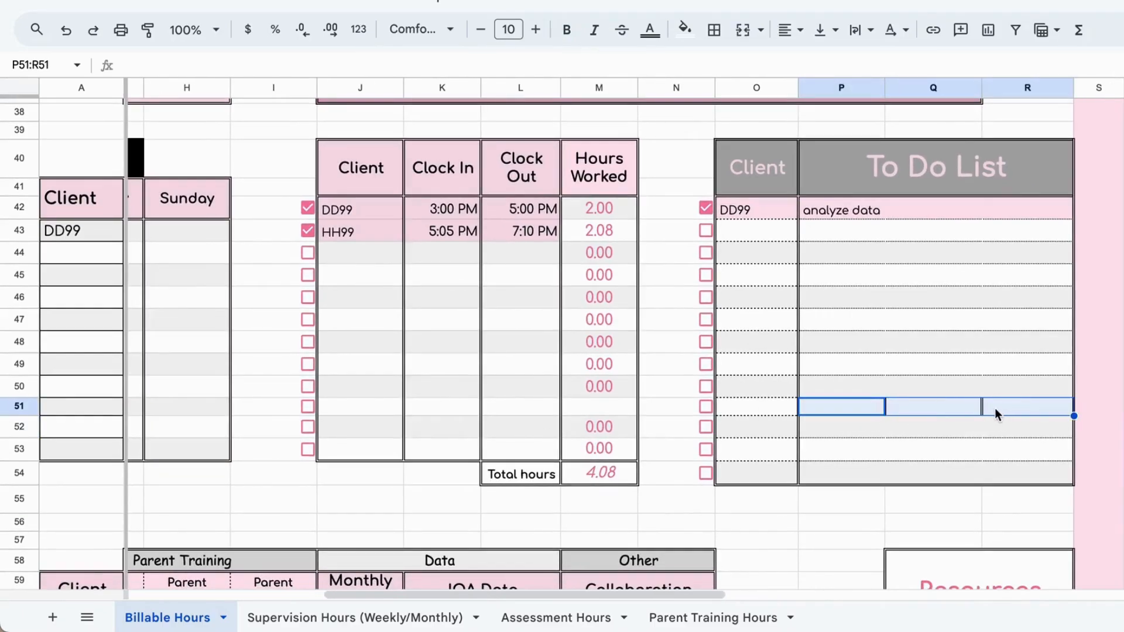
{"action": "left_click", "coordinate": [742, 29]}
Step: Insert one row below the Client_8 row, row 68, in the supervision and parent training checklist
{"action": "scroll", "coordinate": [688, 331], "scroll_direction": "down", "scroll_amount": 1}
{"action": "scroll", "coordinate": [688, 331], "scroll_direction": "left", "scroll_amount": 1}
{"action": "scroll", "coordinate": [688, 331], "scroll_direction": "down", "scroll_amount": 5}
{"action": "scroll", "coordinate": [688, 331], "scroll_direction": "left", "scroll_amount": 5}
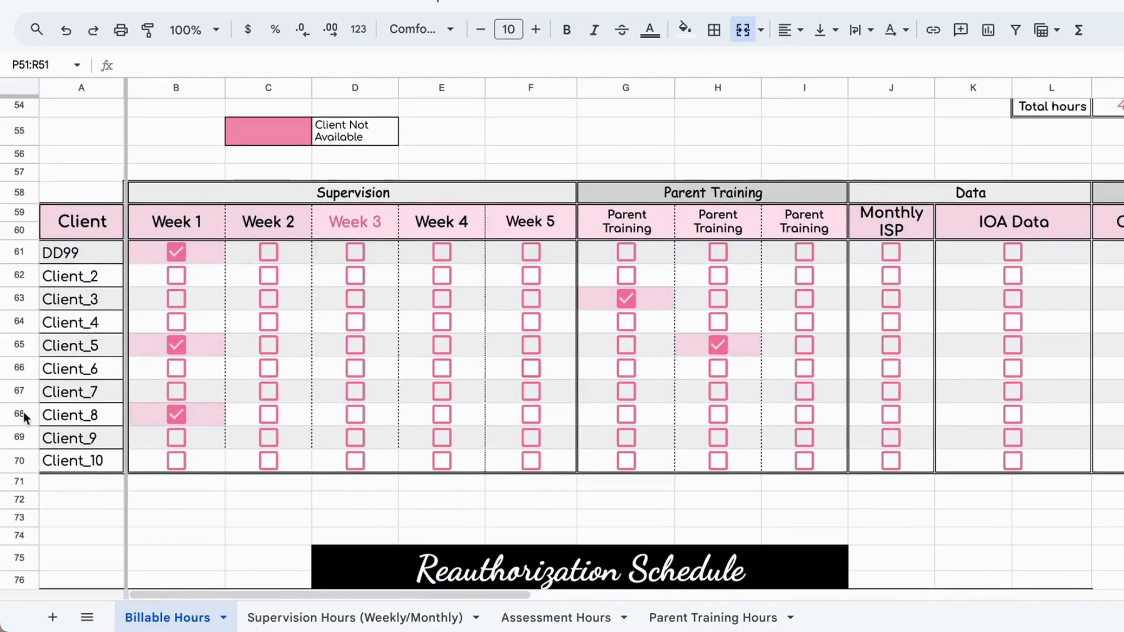
{"action": "left_click", "coordinate": [26, 413]}
{"action": "right_click", "coordinate": [26, 413]}
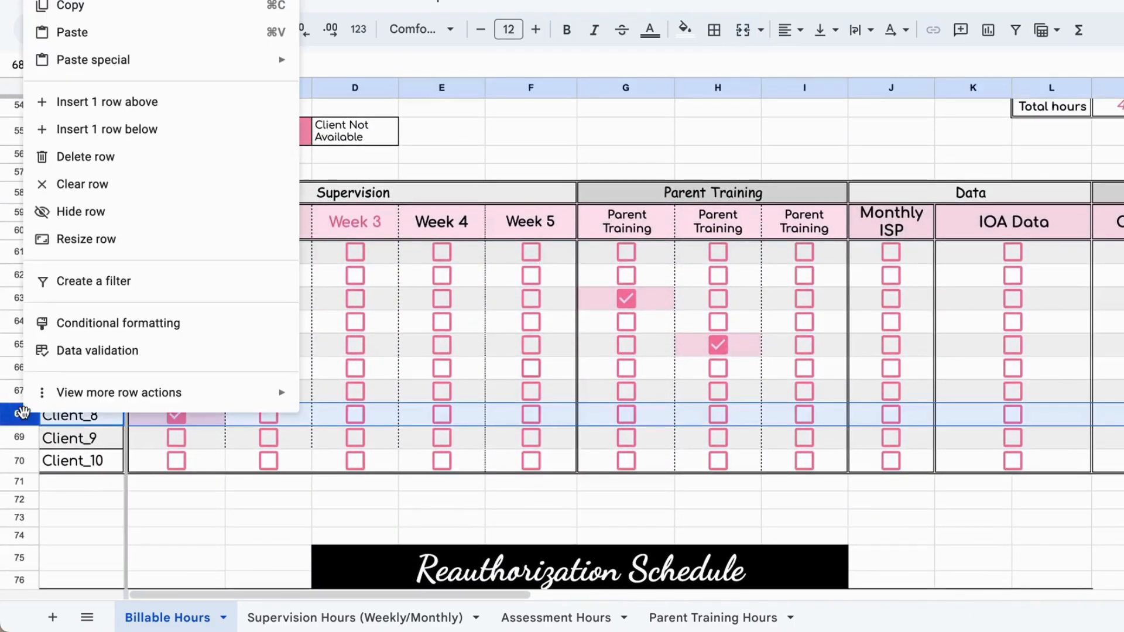
{"action": "left_click", "coordinate": [158, 128]}
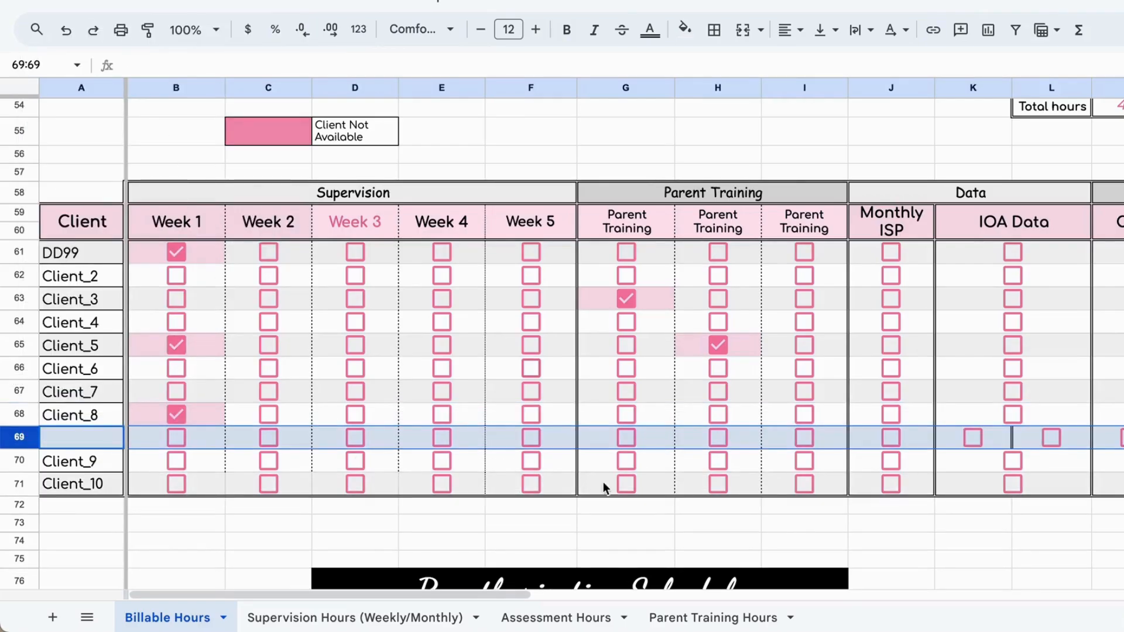
Step: Merge the new row's two IOA Data checkbox cells, K69:L69, keeping only the top-leftmost value
{"action": "scroll", "coordinate": [789, 434], "scroll_direction": "right", "scroll_amount": 4}
{"action": "left_click", "coordinate": [825, 471]}
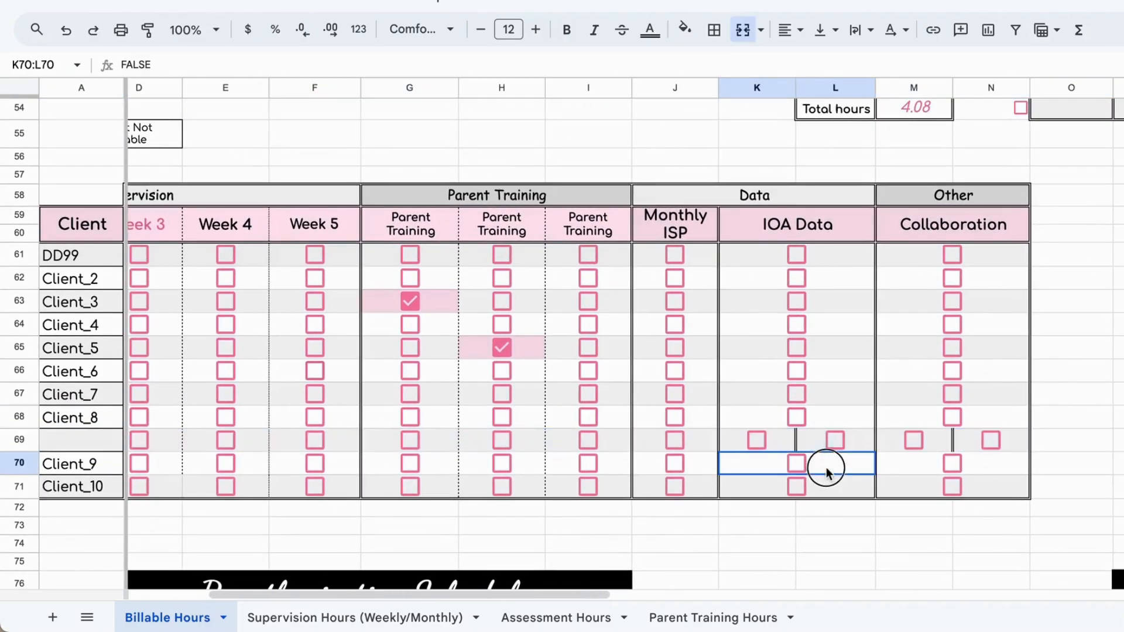
{"action": "left_click_drag", "start_coordinate": [805, 440], "coordinate": [783, 444]}
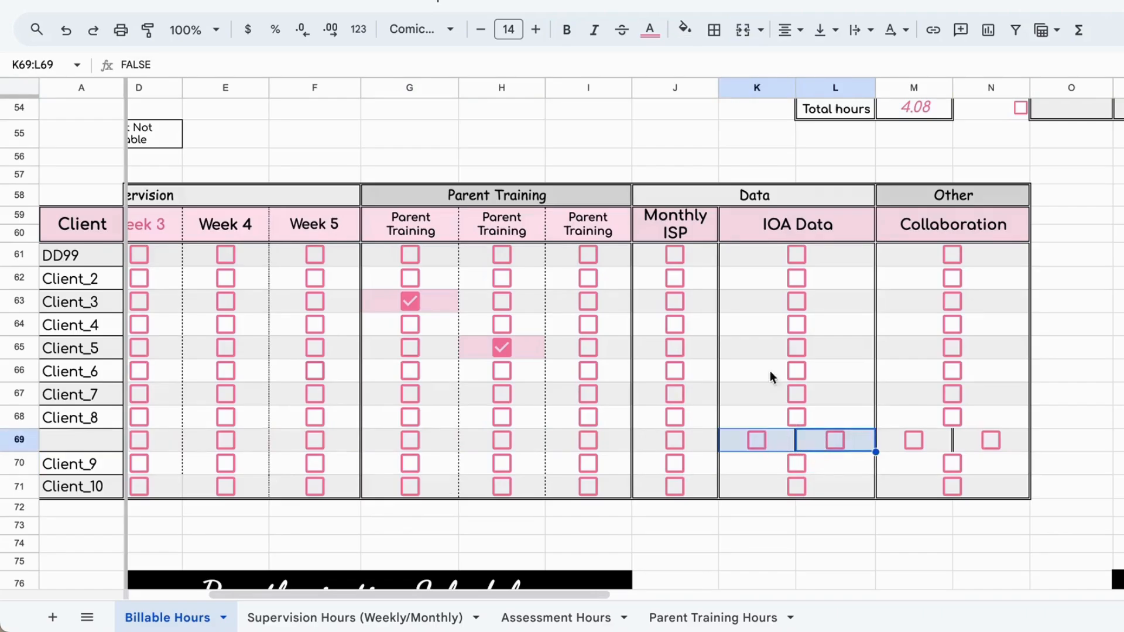
{"action": "left_click", "coordinate": [745, 29]}
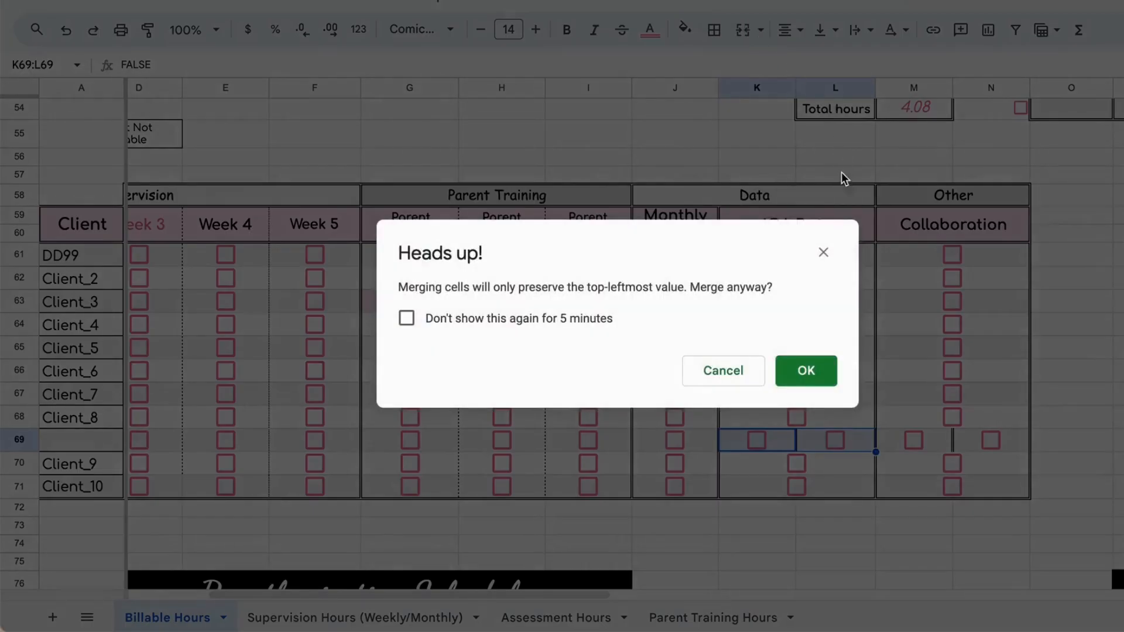
{"action": "left_click", "coordinate": [806, 371]}
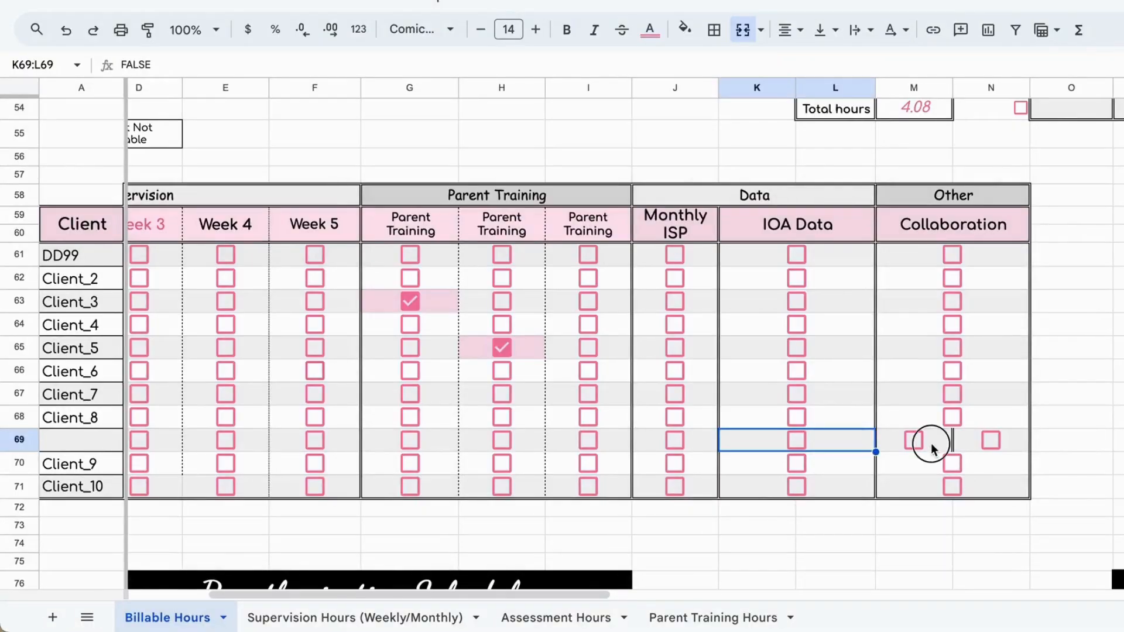
Step: Merge the new row's two Collaboration checkbox cells, M69:N69, keeping only the top-leftmost value
{"action": "left_click_drag", "start_coordinate": [928, 444], "coordinate": [966, 444]}
{"action": "left_click", "coordinate": [744, 30]}
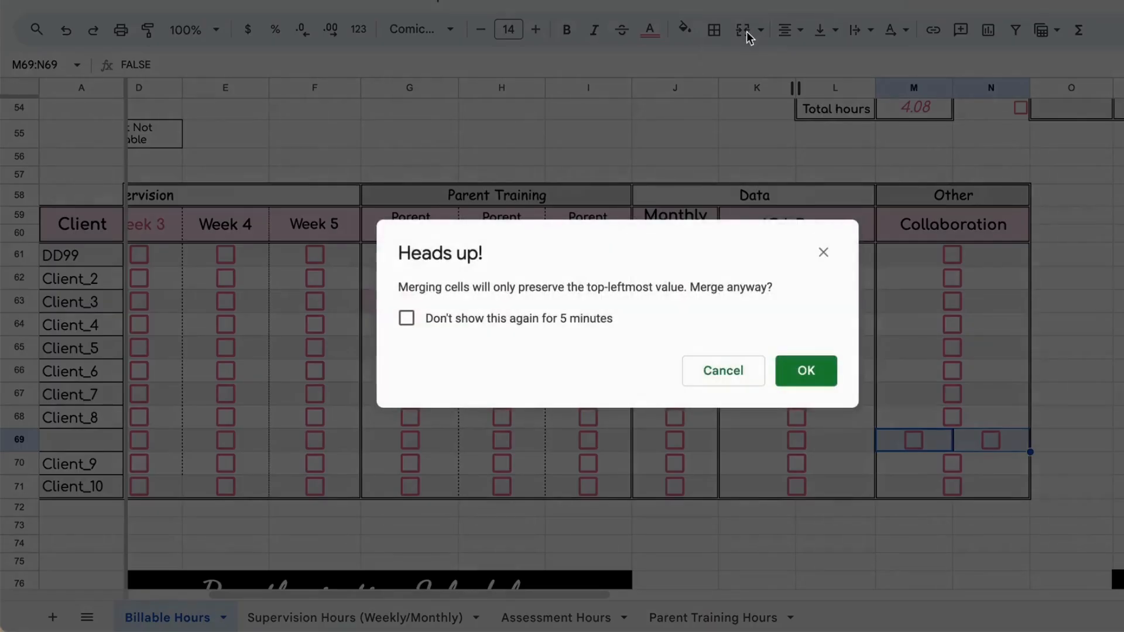
{"action": "left_click", "coordinate": [821, 378]}
Step: Insert one row below row 88 in the Reauthorization Schedule
{"action": "scroll", "coordinate": [933, 389], "scroll_direction": "right", "scroll_amount": 5}
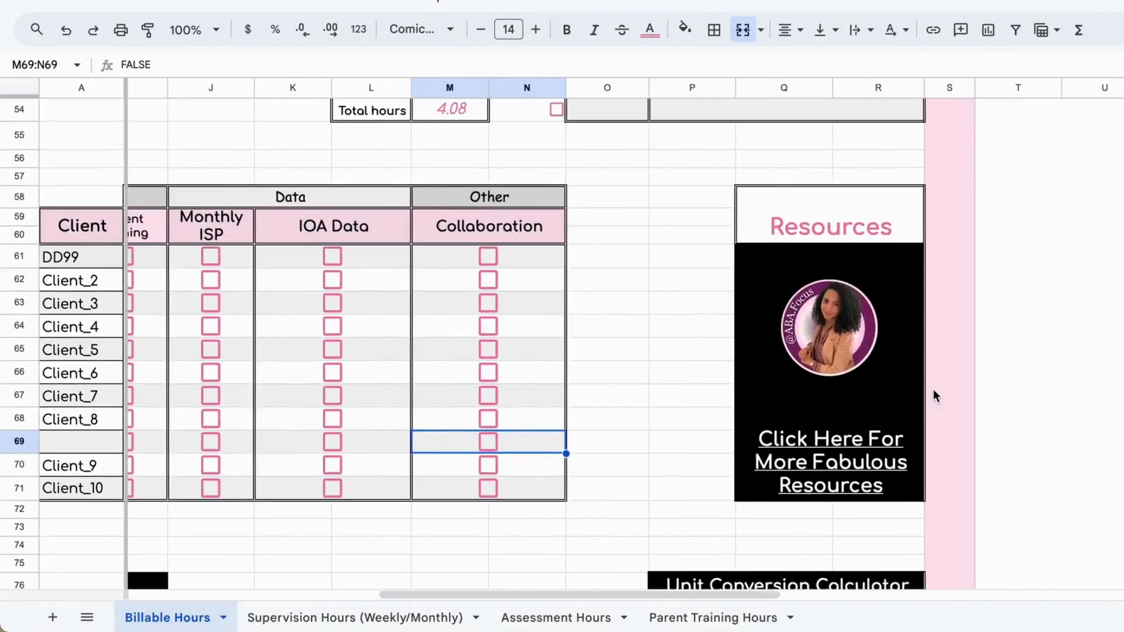
{"action": "scroll", "coordinate": [933, 388], "scroll_direction": "left", "scroll_amount": 7}
{"action": "scroll", "coordinate": [933, 388], "scroll_direction": "down", "scroll_amount": 5}
{"action": "scroll", "coordinate": [933, 389], "scroll_direction": "down", "scroll_amount": 4}
{"action": "scroll", "coordinate": [933, 388], "scroll_direction": "up", "scroll_amount": 1}
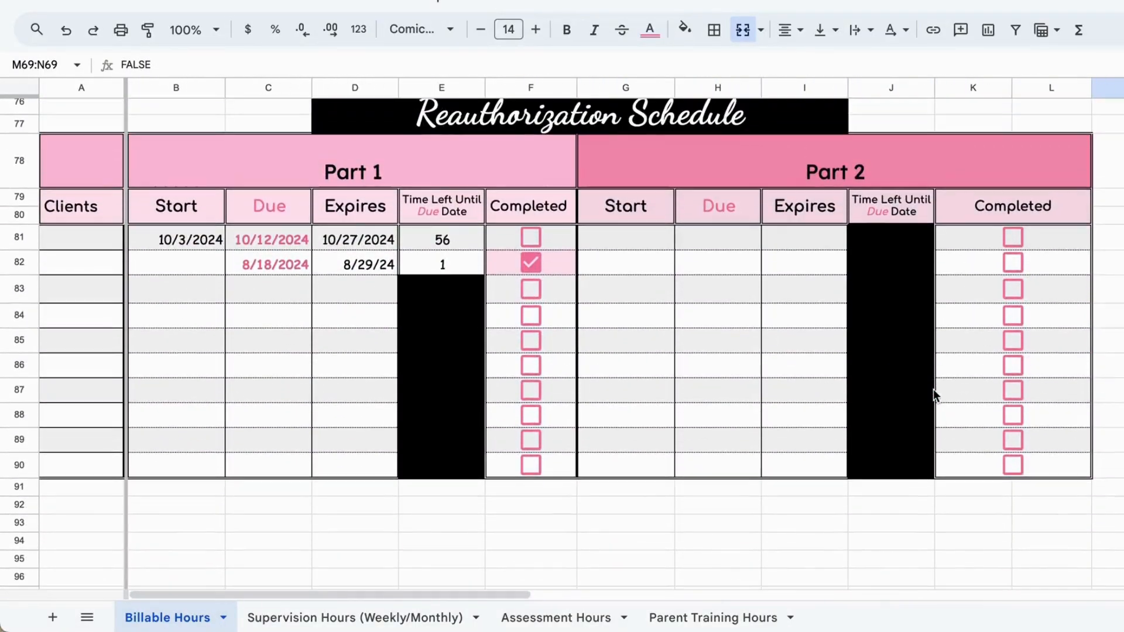
{"action": "left_click", "coordinate": [19, 415]}
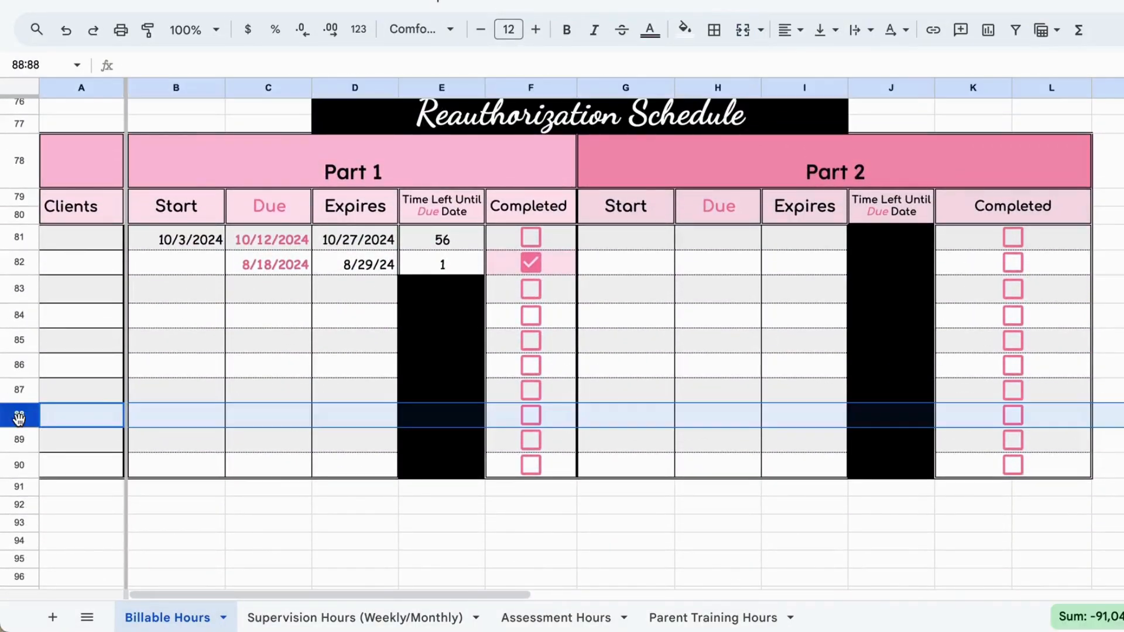
{"action": "right_click", "coordinate": [22, 416]}
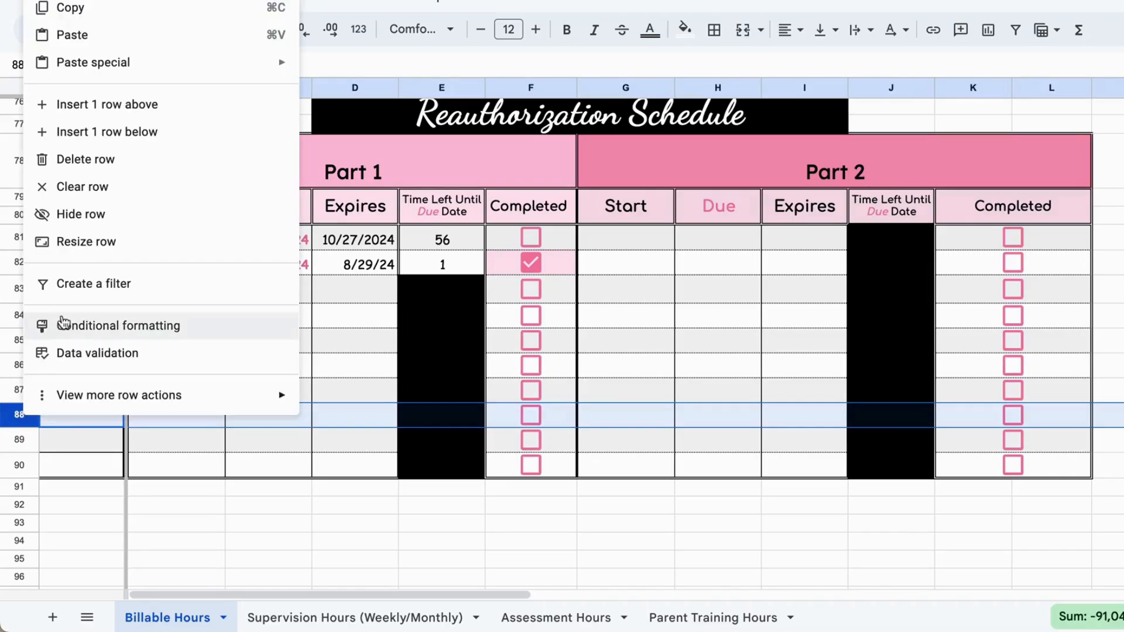
{"action": "left_click", "coordinate": [141, 128]}
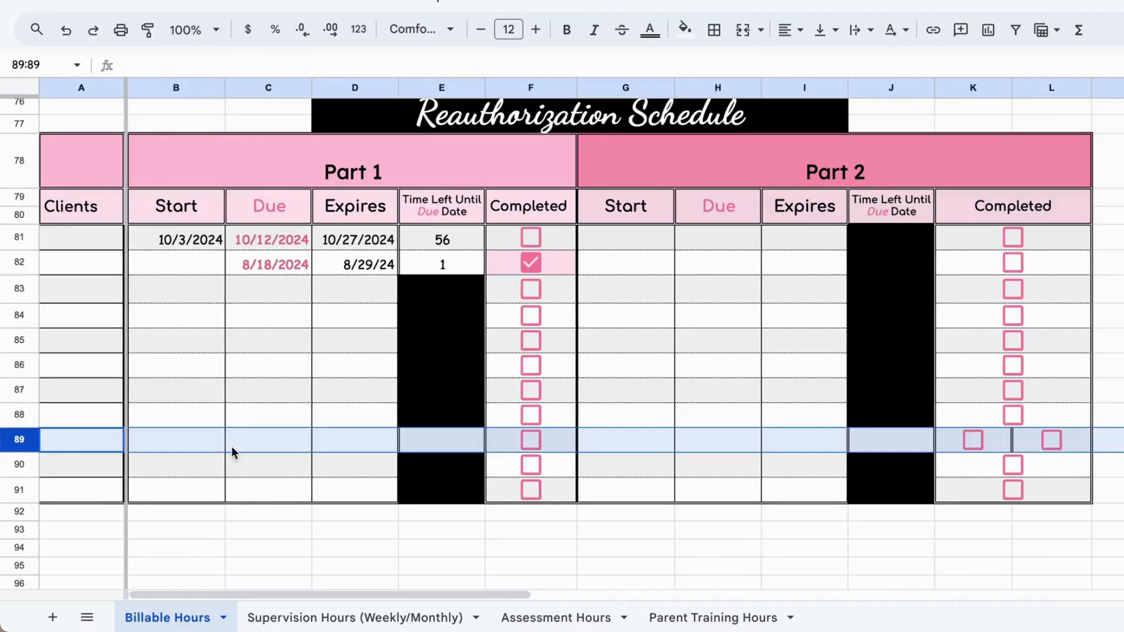
Step: Fill the Part 1 Time Left Until Due Date formula from E88 down into the new row's cell E89
{"action": "left_click", "coordinate": [318, 494]}
{"action": "left_click", "coordinate": [429, 418]}
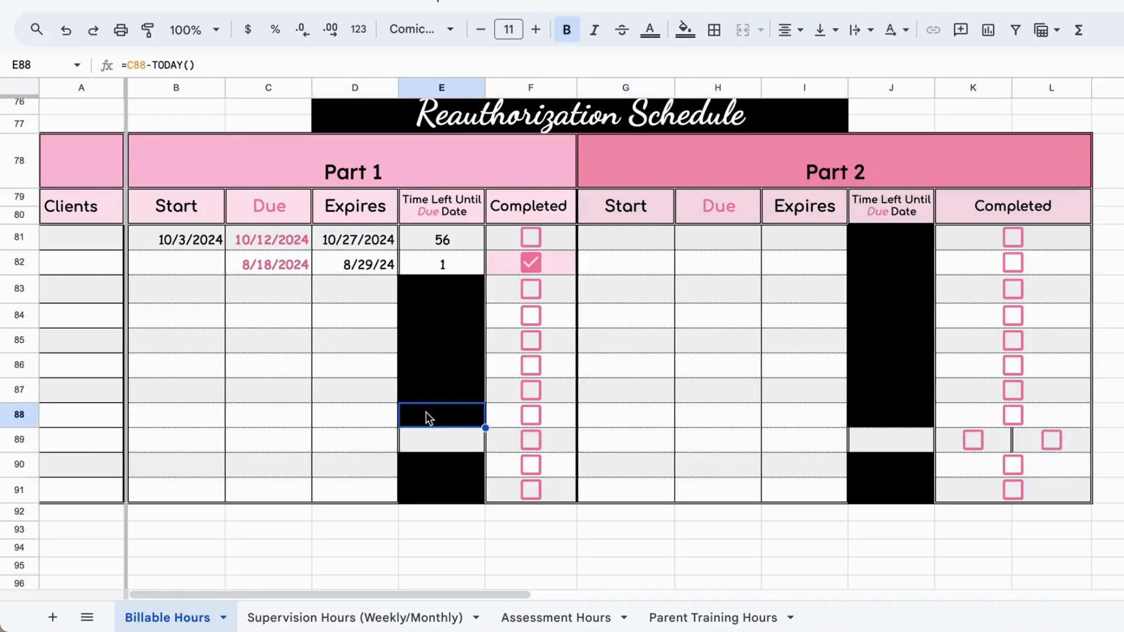
{"action": "left_click_drag", "start_coordinate": [483, 428], "coordinate": [485, 447]}
Step: Fill the Part 2 time-left formula from J88 into J89 and merge the Completed cells K89:L89, keeping the top-leftmost value
{"action": "left_click", "coordinate": [886, 423]}
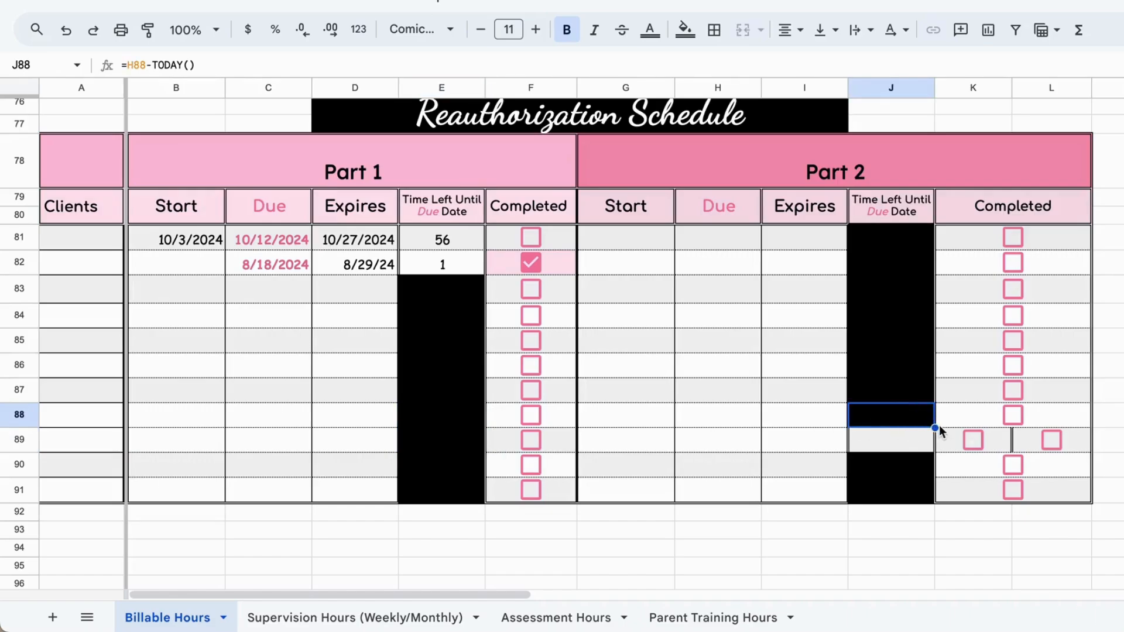
{"action": "left_click_drag", "start_coordinate": [934, 428], "coordinate": [1033, 449]}
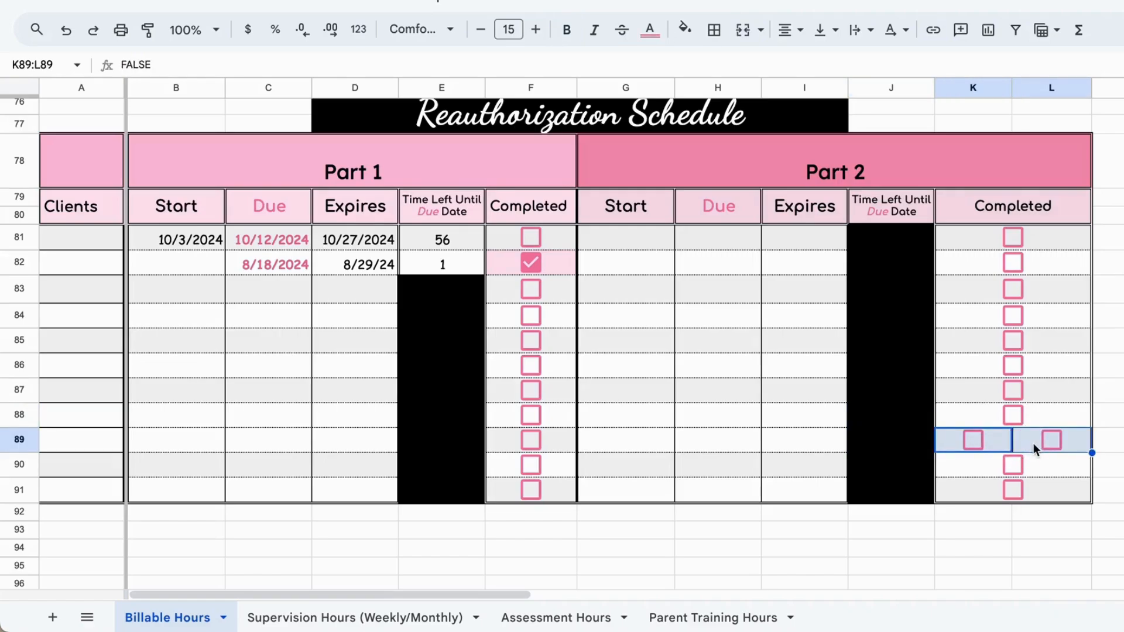
{"action": "left_click", "coordinate": [743, 31]}
{"action": "left_click", "coordinate": [806, 370]}
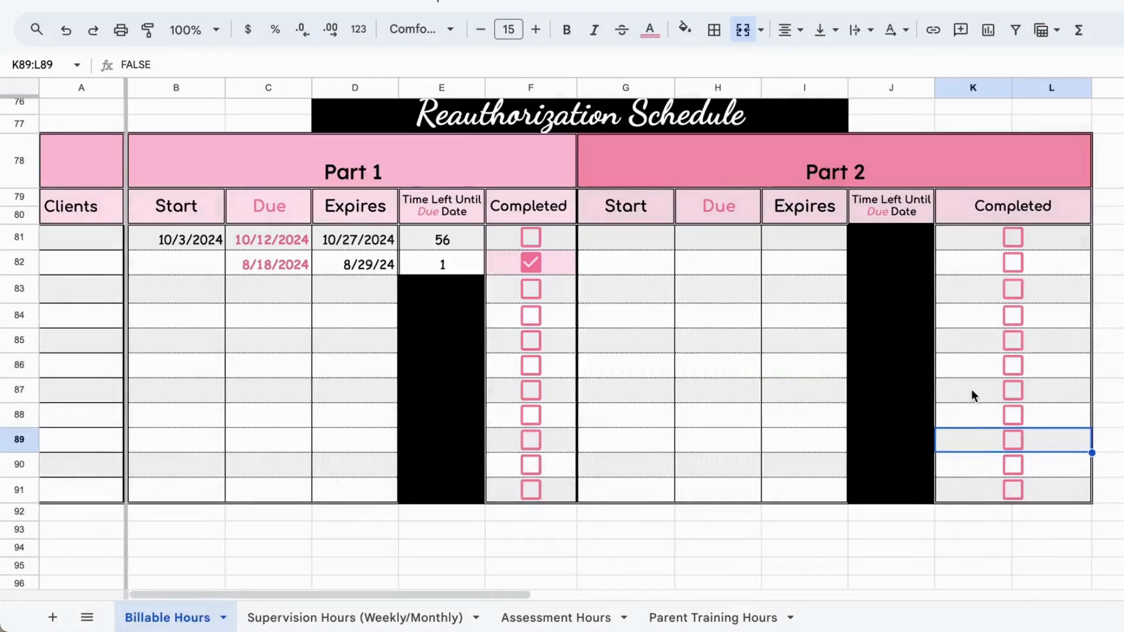
Step: Delete the Client_9 row, row 16, from the Billable Hours summary table
{"action": "scroll", "coordinate": [971, 389], "scroll_direction": "right", "scroll_amount": 5}
{"action": "scroll", "coordinate": [971, 388], "scroll_direction": "up", "scroll_amount": 2}
{"action": "scroll", "coordinate": [971, 389], "scroll_direction": "down", "scroll_amount": 3}
{"action": "scroll", "coordinate": [971, 388], "scroll_direction": "up", "scroll_amount": 8}
{"action": "scroll", "coordinate": [971, 388], "scroll_direction": "left", "scroll_amount": 5}
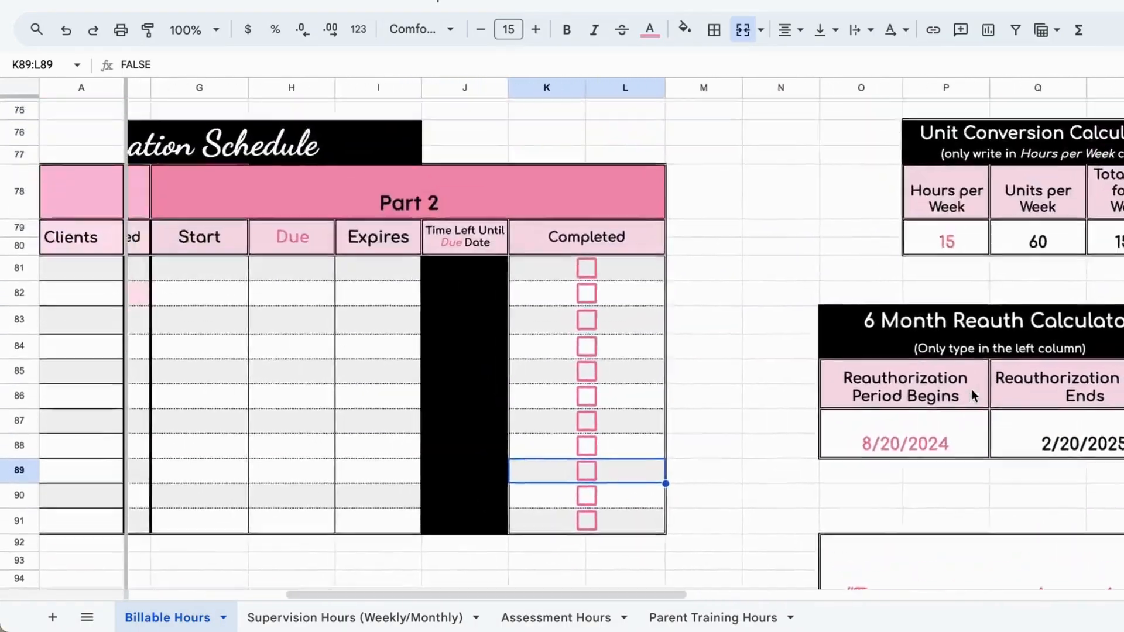
{"action": "scroll", "coordinate": [972, 393], "scroll_direction": "up", "scroll_amount": 18}
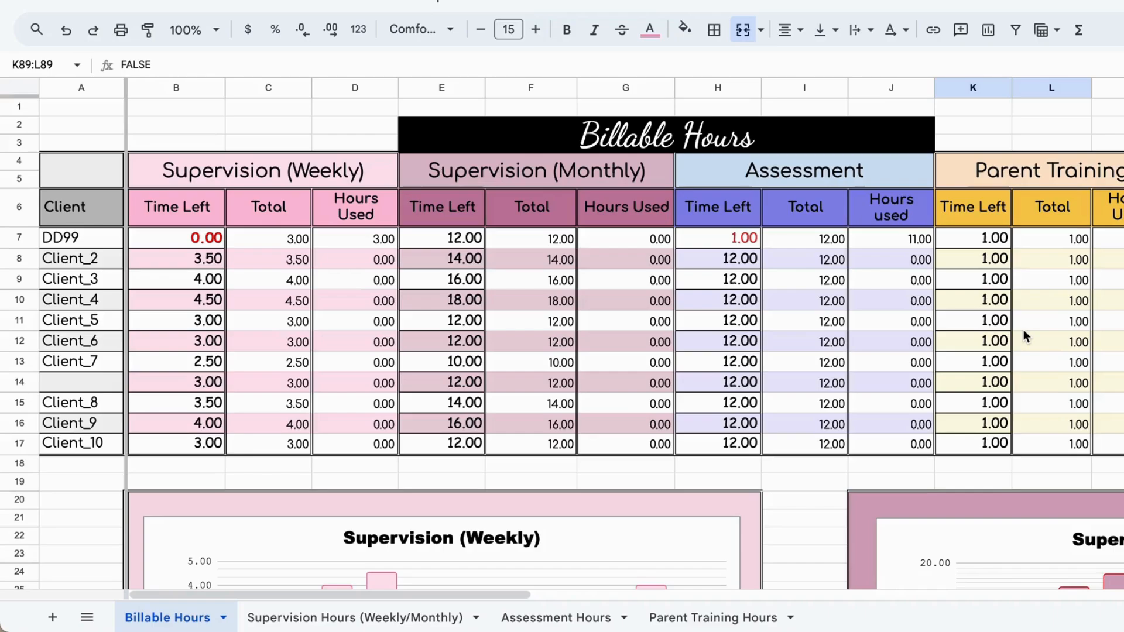
{"action": "left_click", "coordinate": [23, 423]}
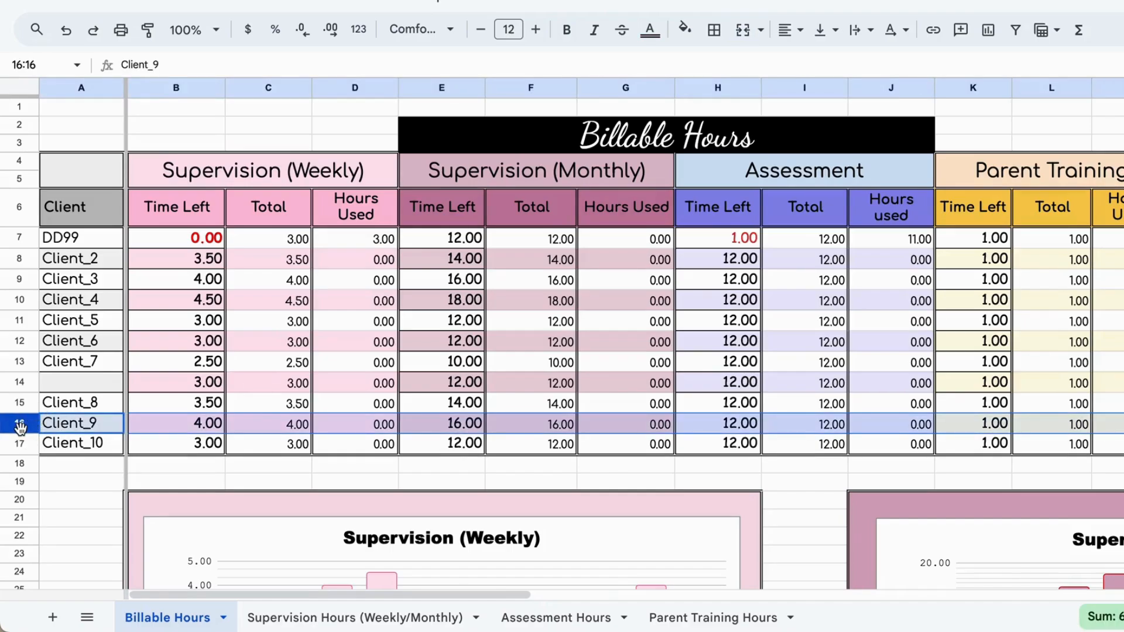
{"action": "right_click", "coordinate": [21, 429]}
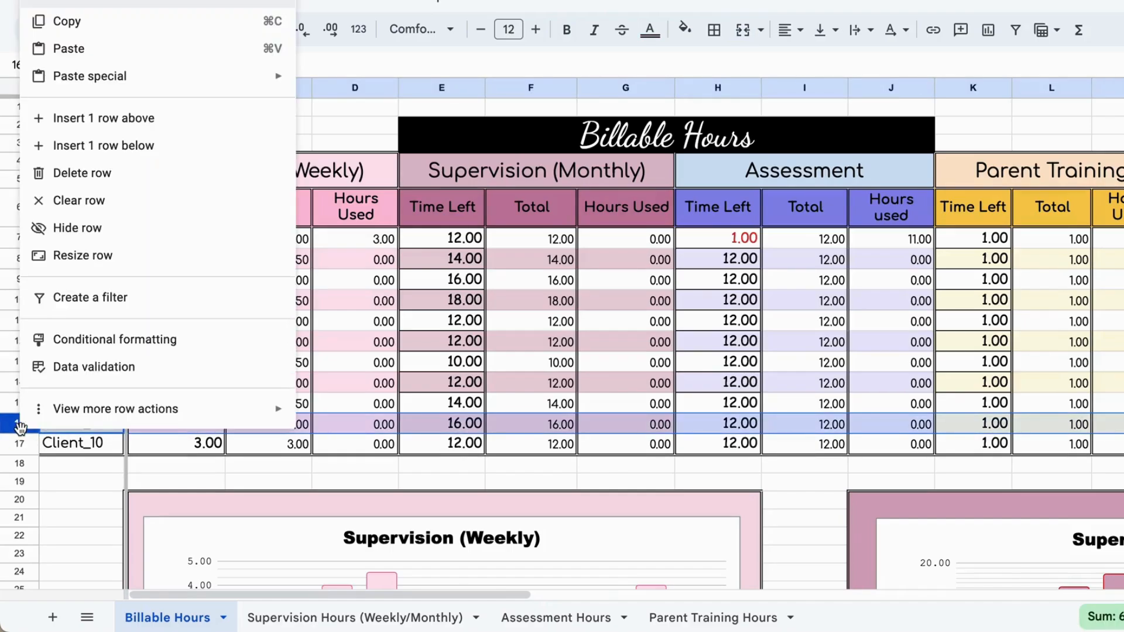
{"action": "left_click", "coordinate": [131, 175]}
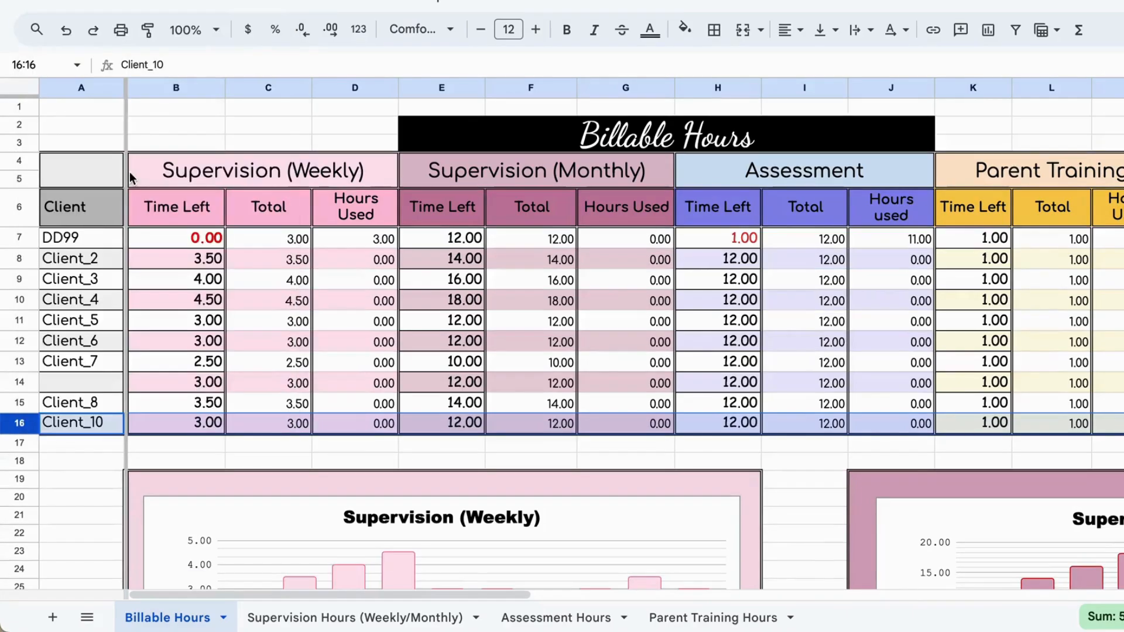
Step: Examine how deleting the client row affects the Notes, Client's Schedule, clock-in, To Do List and supervision checklist tables
{"action": "scroll", "coordinate": [690, 372], "scroll_direction": "right", "scroll_amount": 10}
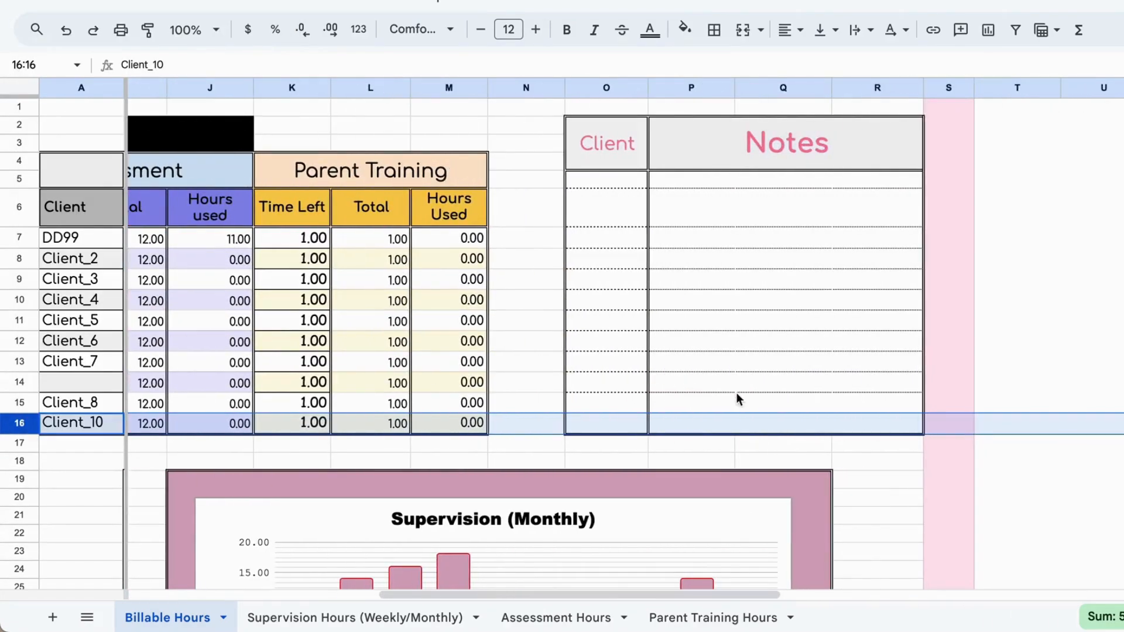
{"action": "scroll", "coordinate": [733, 364], "scroll_direction": "left", "scroll_amount": 7}
{"action": "scroll", "coordinate": [733, 364], "scroll_direction": "down", "scroll_amount": 1}
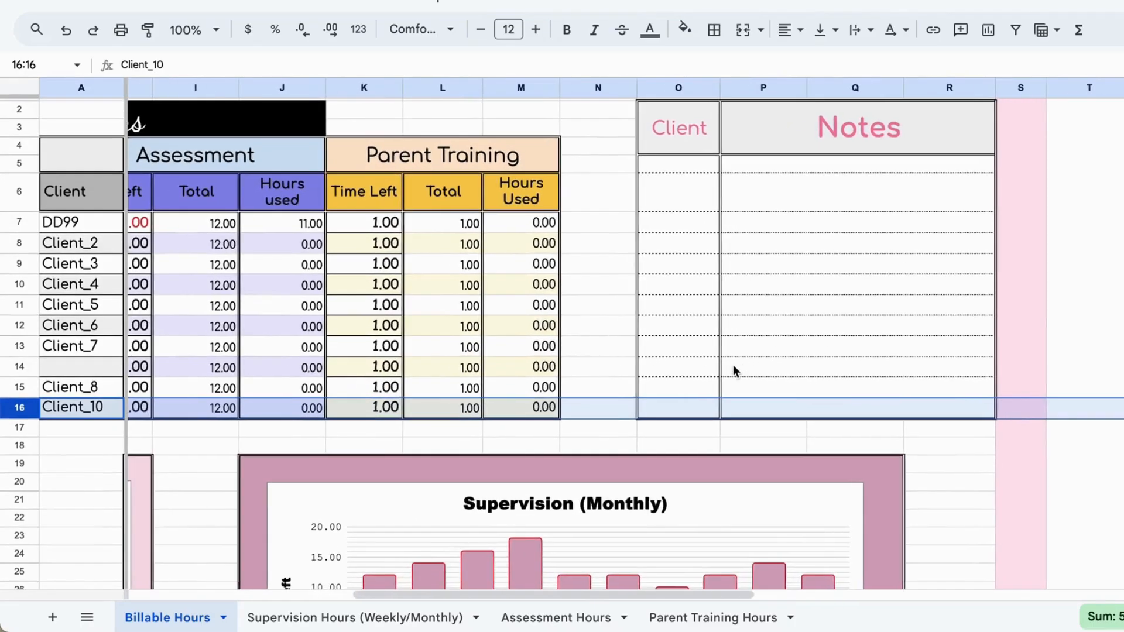
{"action": "scroll", "coordinate": [872, 384], "scroll_direction": "down", "scroll_amount": 12}
{"action": "scroll", "coordinate": [872, 384], "scroll_direction": "left", "scroll_amount": 1}
{"action": "scroll", "coordinate": [872, 384], "scroll_direction": "up", "scroll_amount": 3}
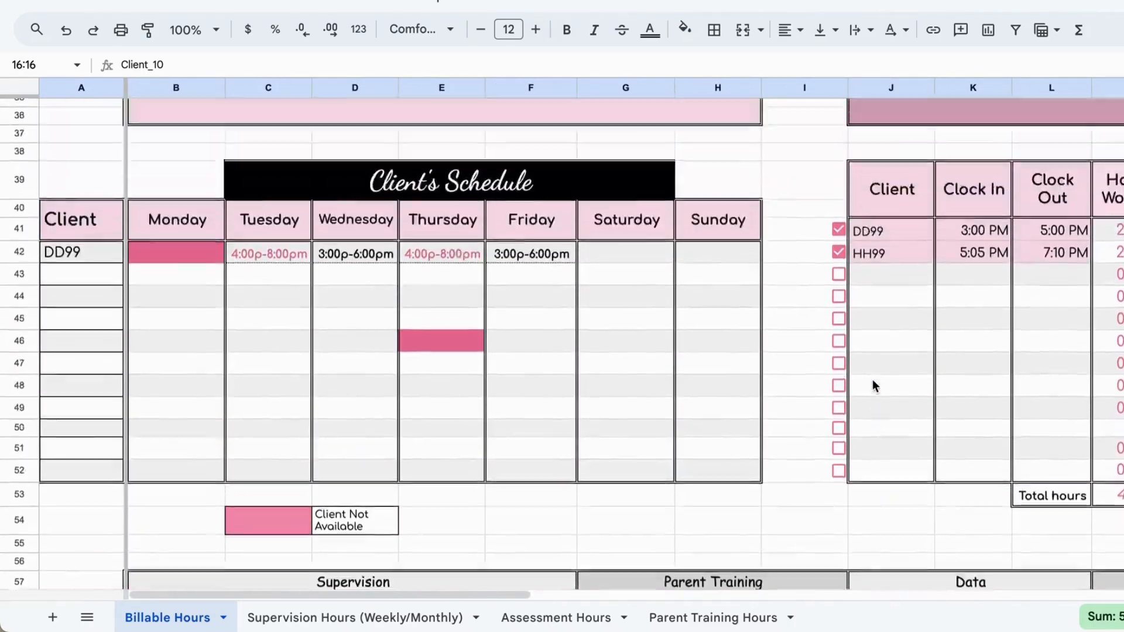
{"action": "scroll", "coordinate": [873, 385], "scroll_direction": "right", "scroll_amount": 5}
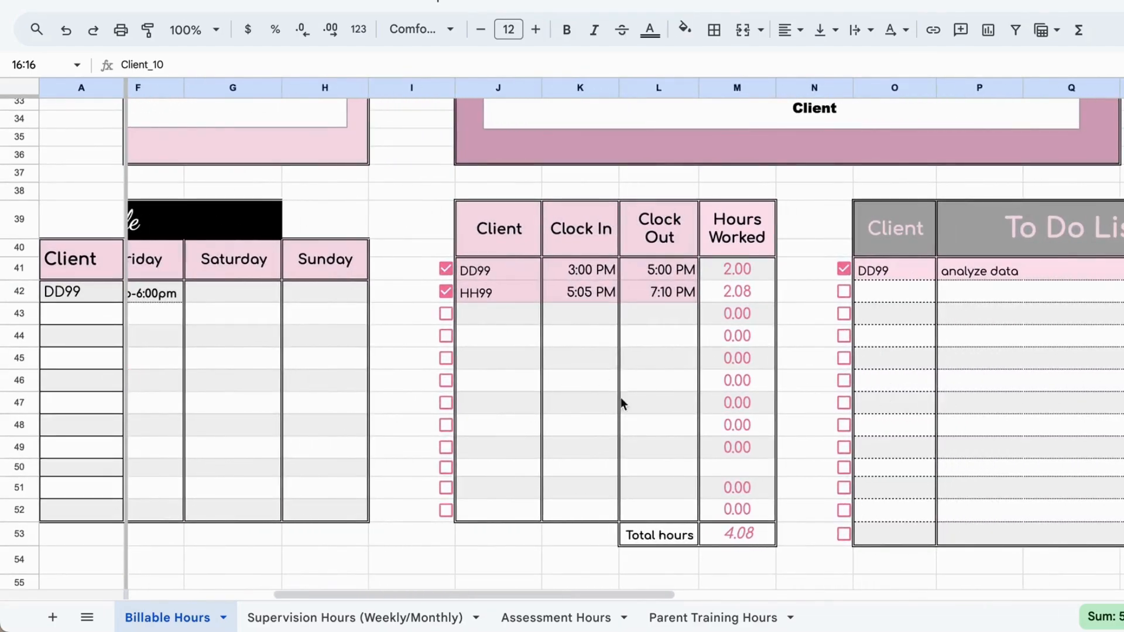
{"action": "scroll", "coordinate": [578, 414], "scroll_direction": "down", "scroll_amount": 7}
{"action": "scroll", "coordinate": [578, 414], "scroll_direction": "left", "scroll_amount": 2}
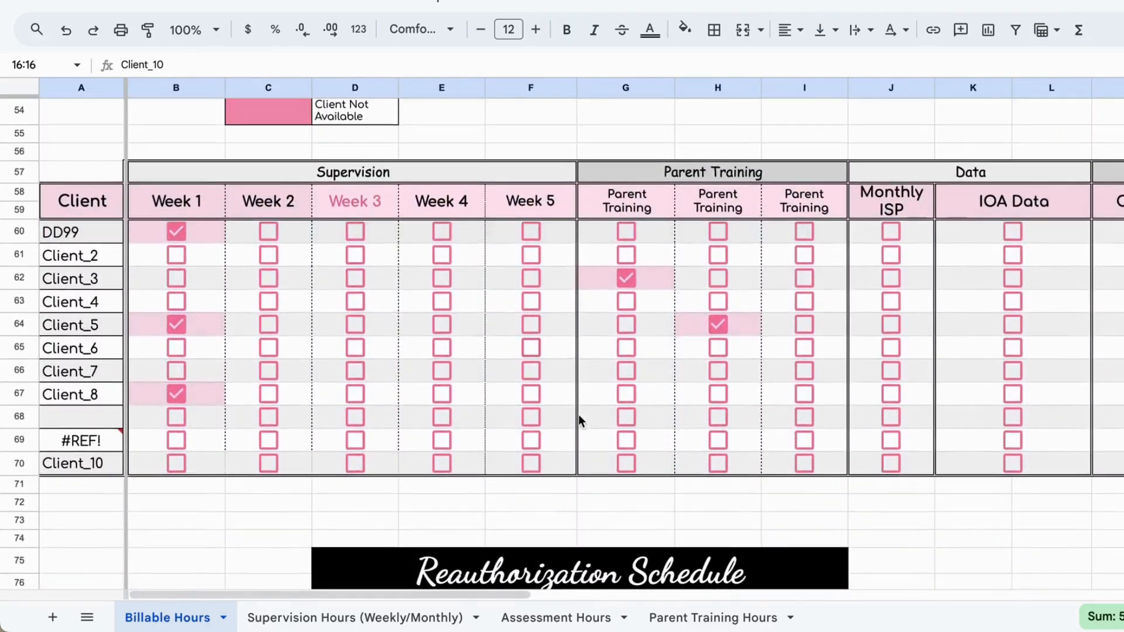
{"action": "scroll", "coordinate": [578, 414], "scroll_direction": "right", "scroll_amount": 3}
{"action": "scroll", "coordinate": [579, 414], "scroll_direction": "left", "scroll_amount": 3}
{"action": "scroll", "coordinate": [579, 415], "scroll_direction": "up", "scroll_amount": 10}
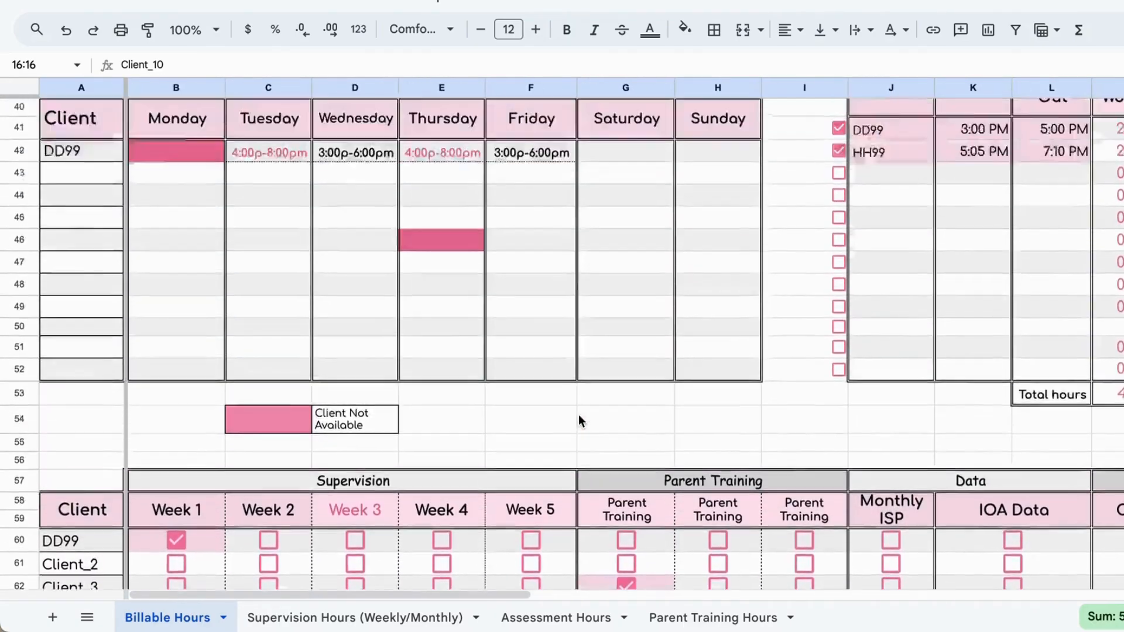
{"action": "scroll", "coordinate": [579, 415], "scroll_direction": "up", "scroll_amount": 8}
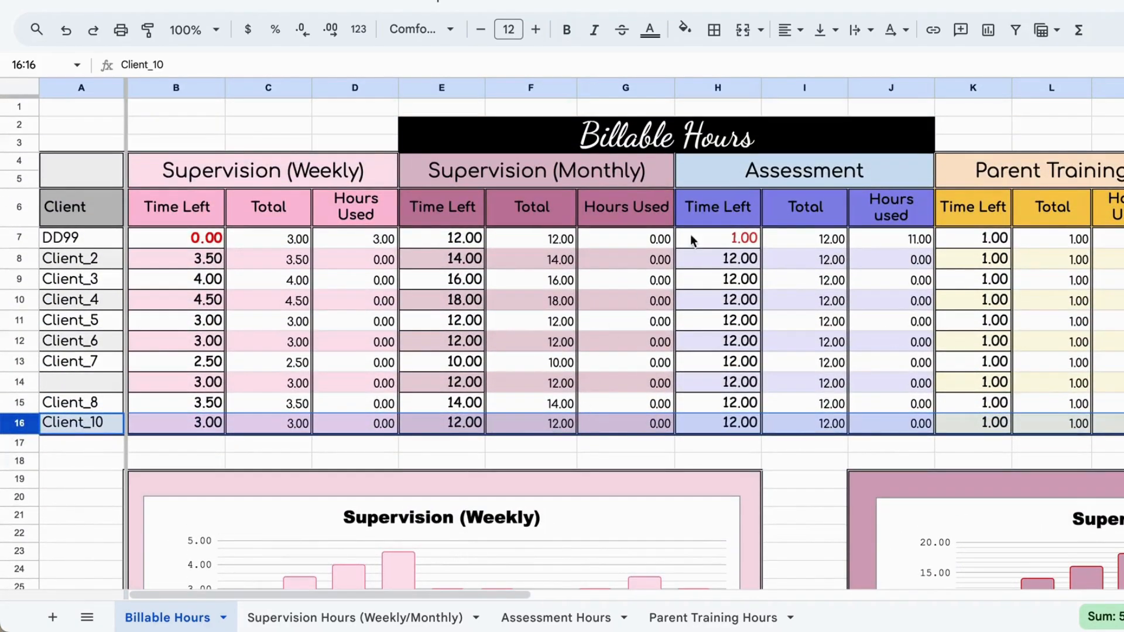